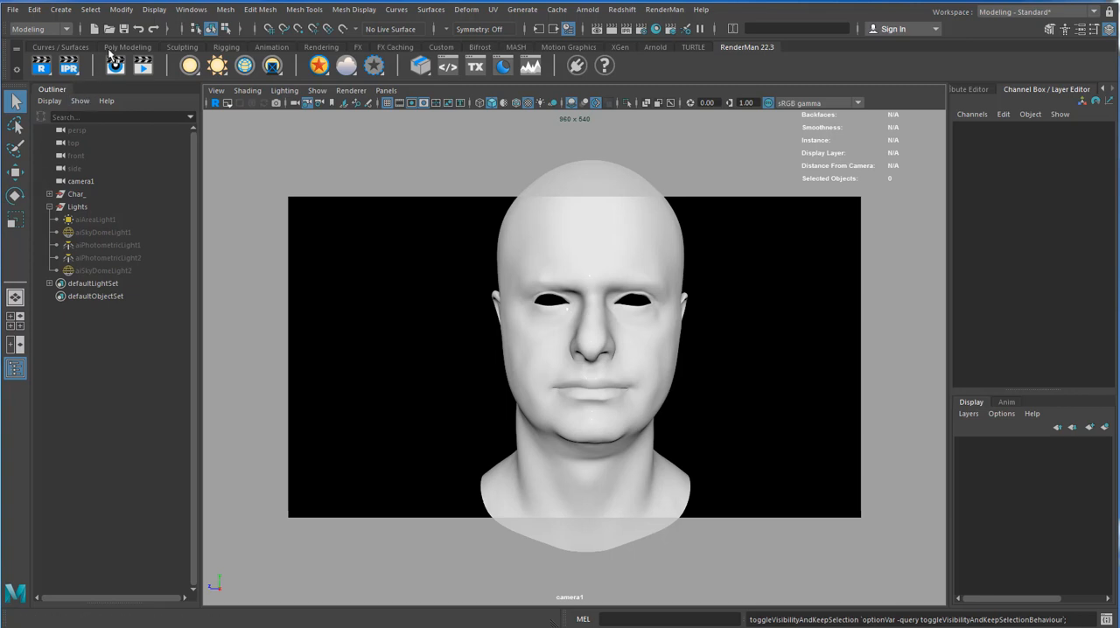
Check in the Plug-in Manager that the Arnold plug-in mtoa.mll is set to load and auto load.
click(186, 12)
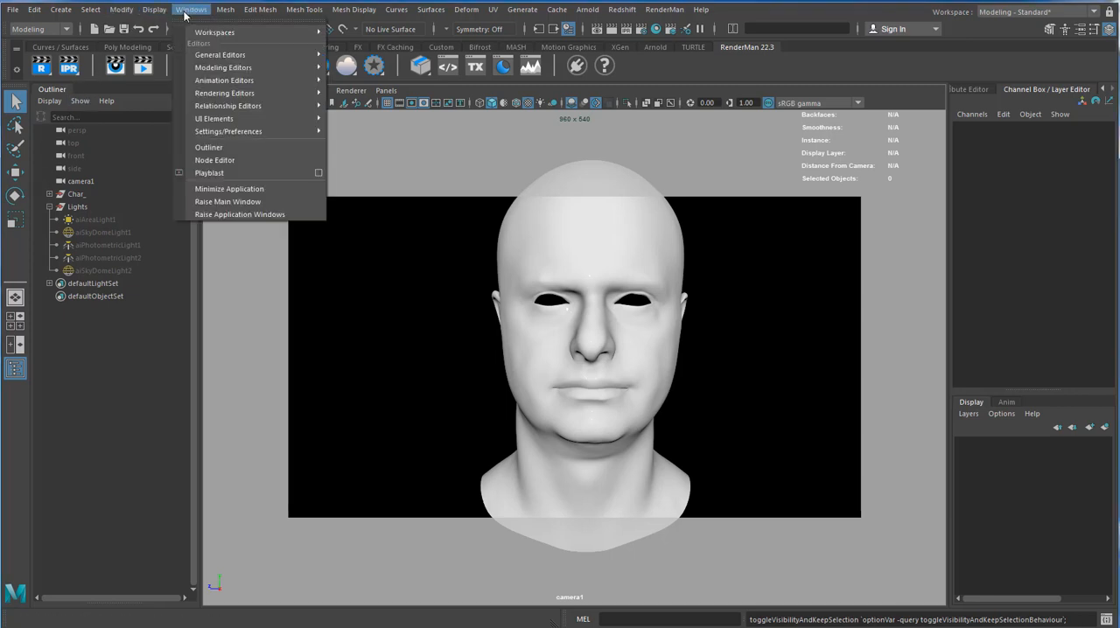
mouse_move(240, 132)
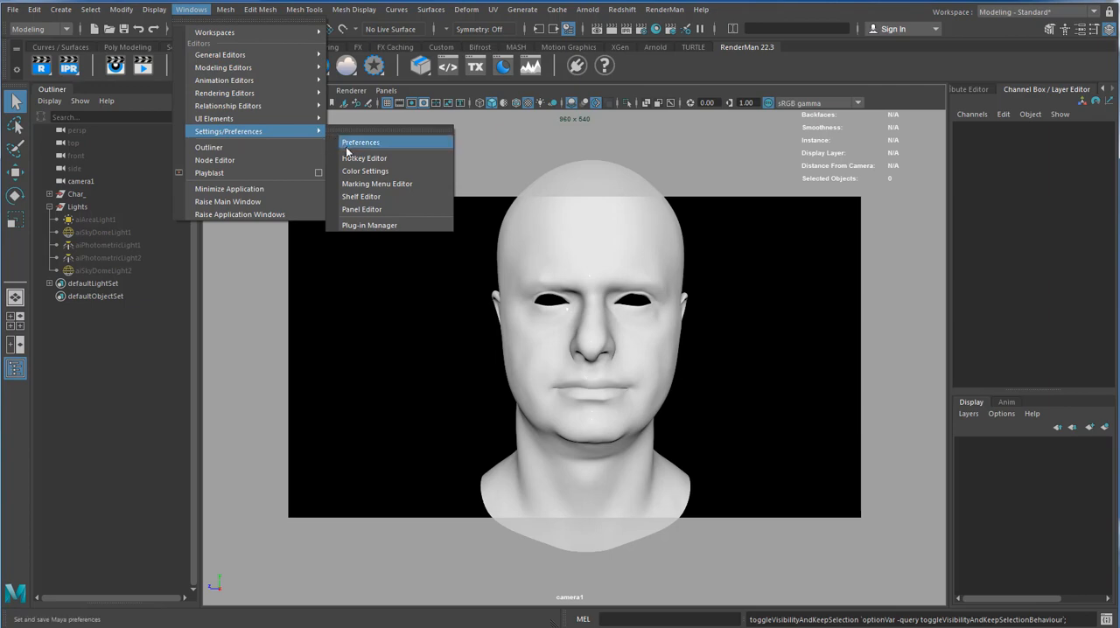
click(369, 224)
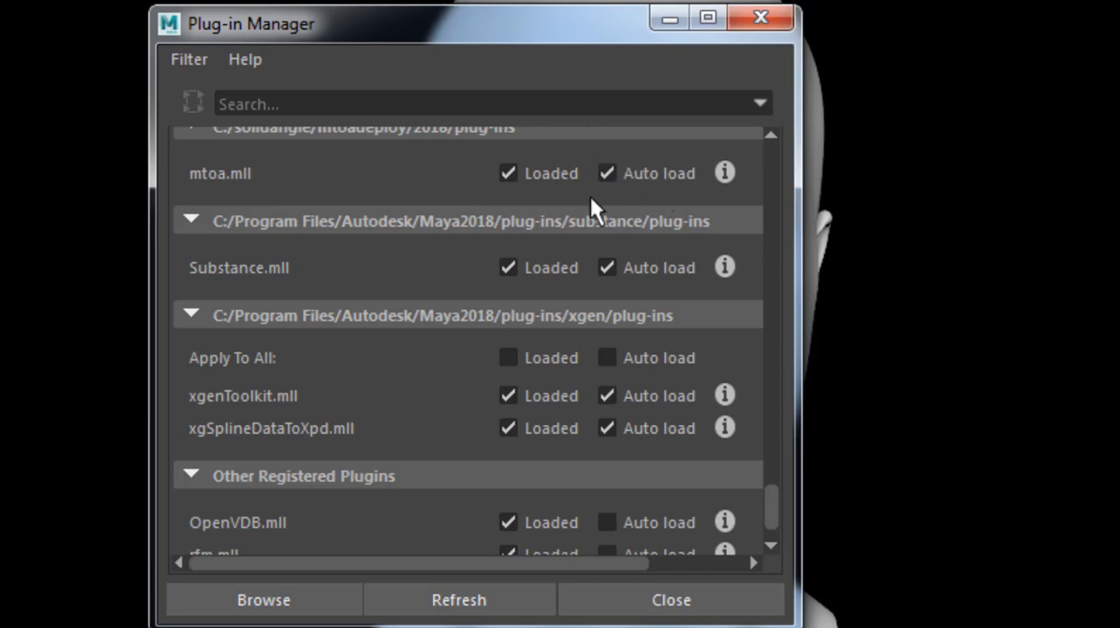
click(669, 599)
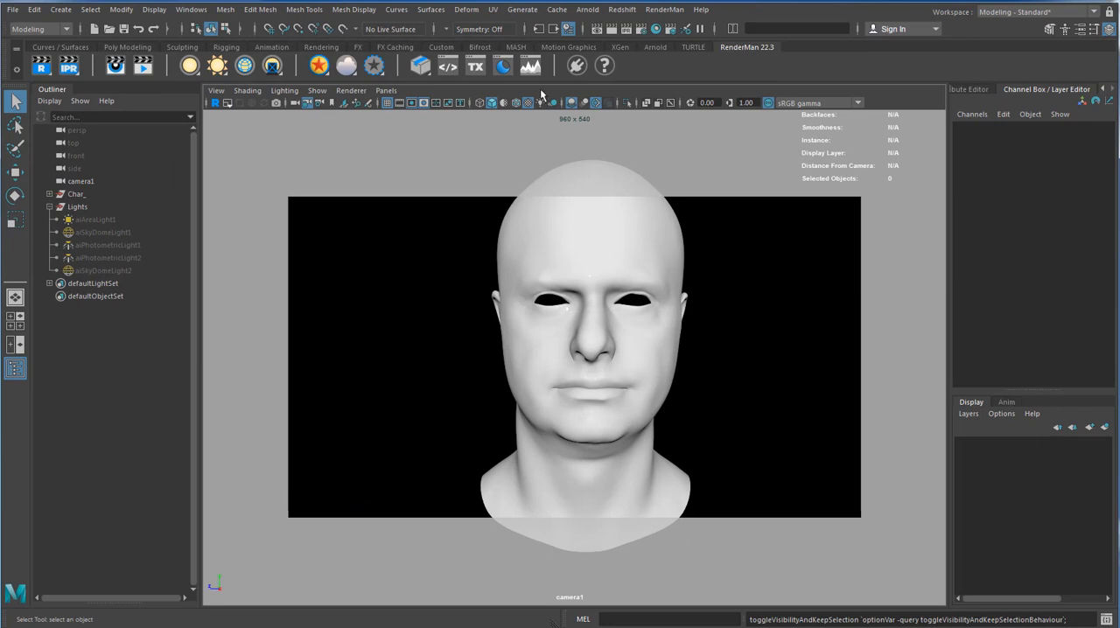
Detach the Arnold menu and its Lights submenu as floating windows and place them one below the other over the viewport.
click(587, 10)
click(602, 21)
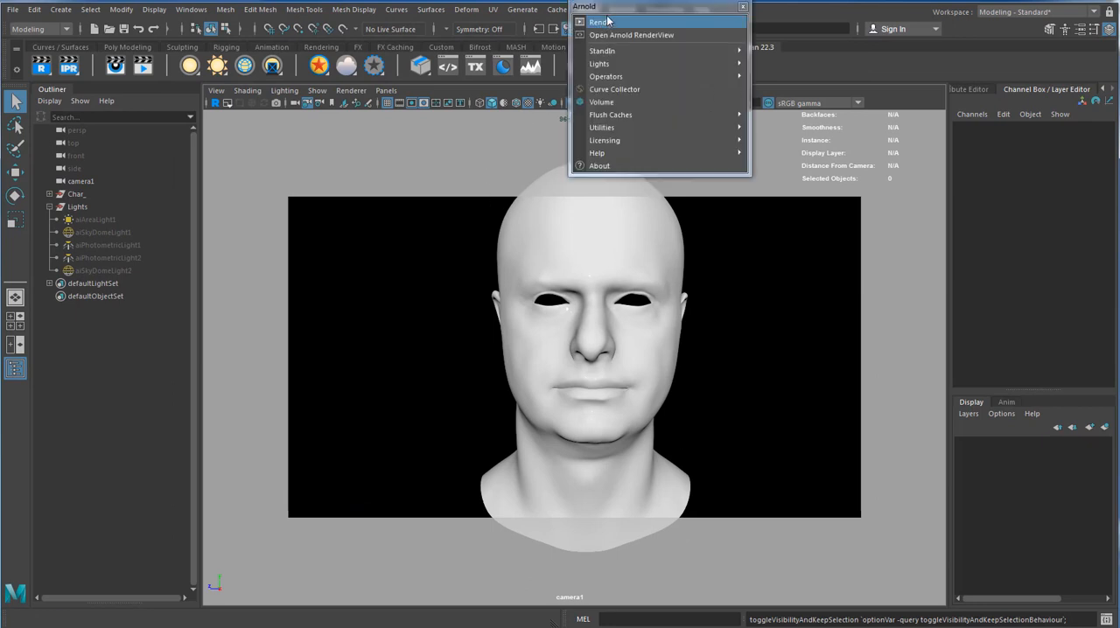
drag(608, 11, 831, 121)
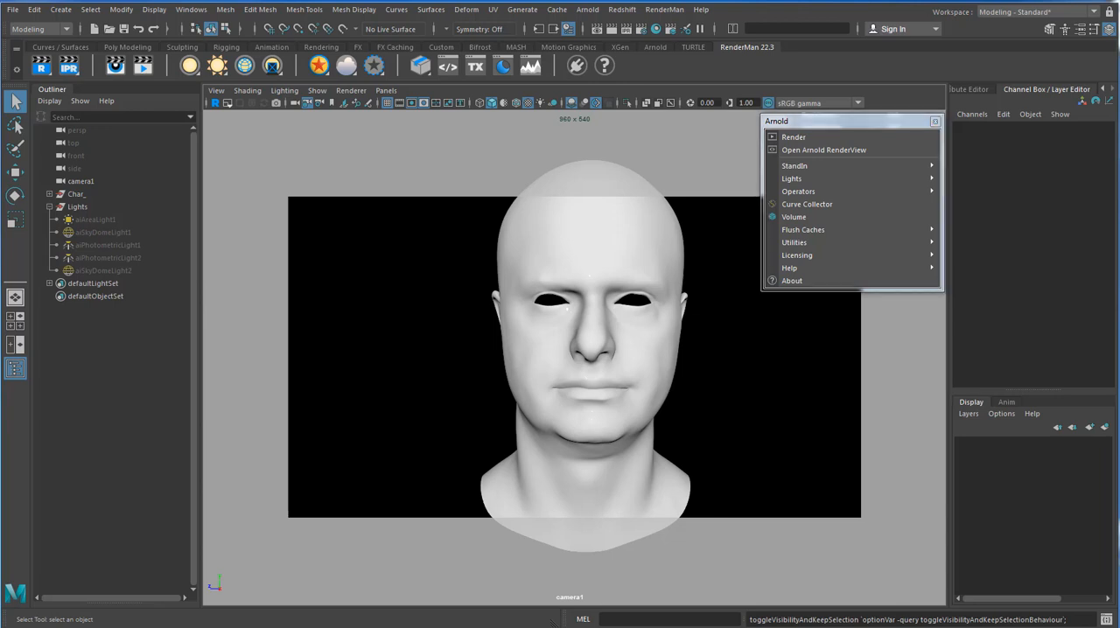
click(812, 179)
click(964, 172)
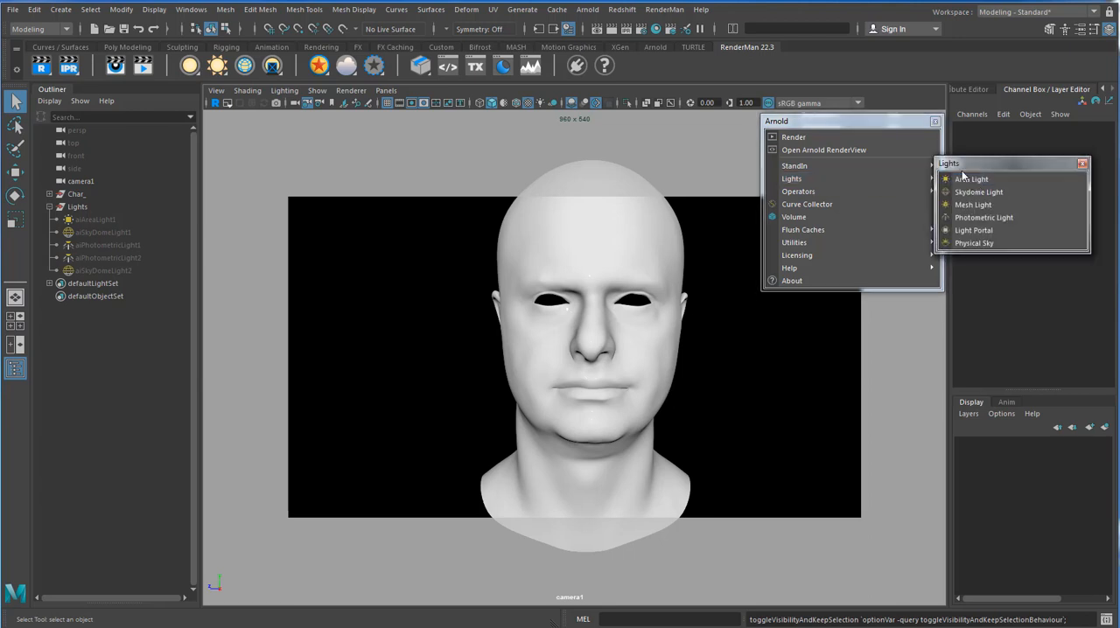
drag(962, 166, 784, 303)
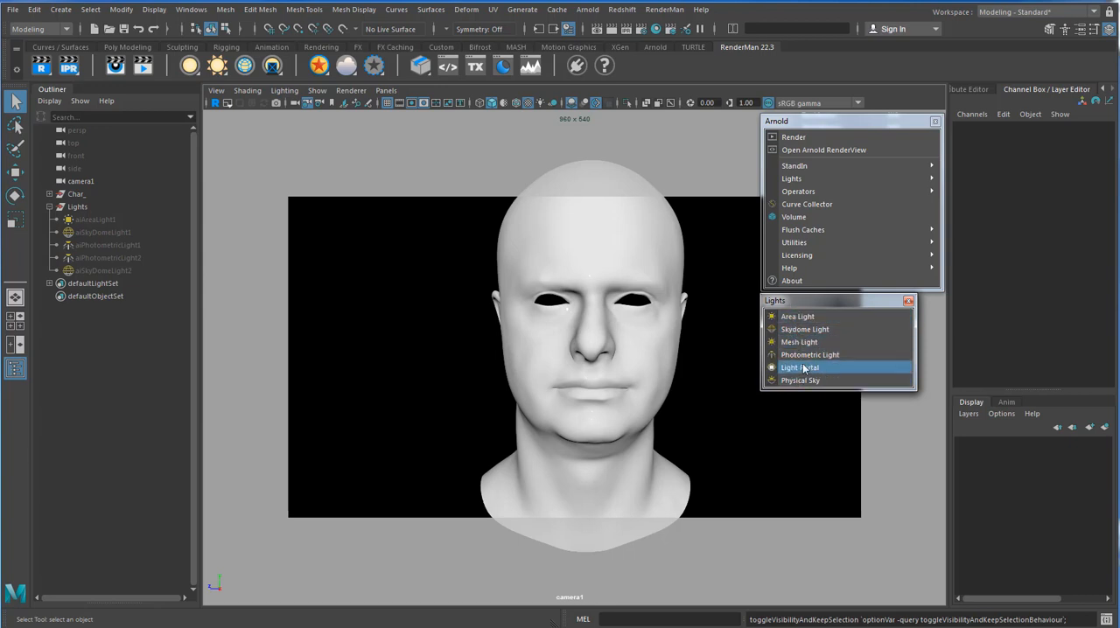
Examine the RenderMan, Maya standard and Redshift light types in a detached list of creatable lights, and close that list.
click(57, 9)
mouse_move(99, 81)
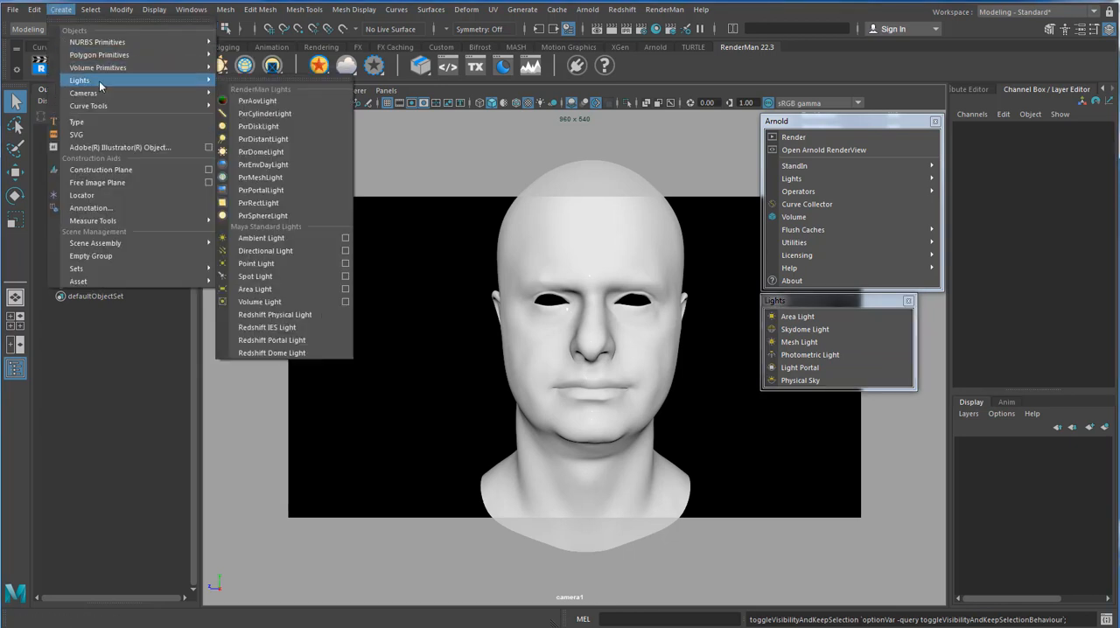
click(252, 80)
drag(254, 74, 644, 122)
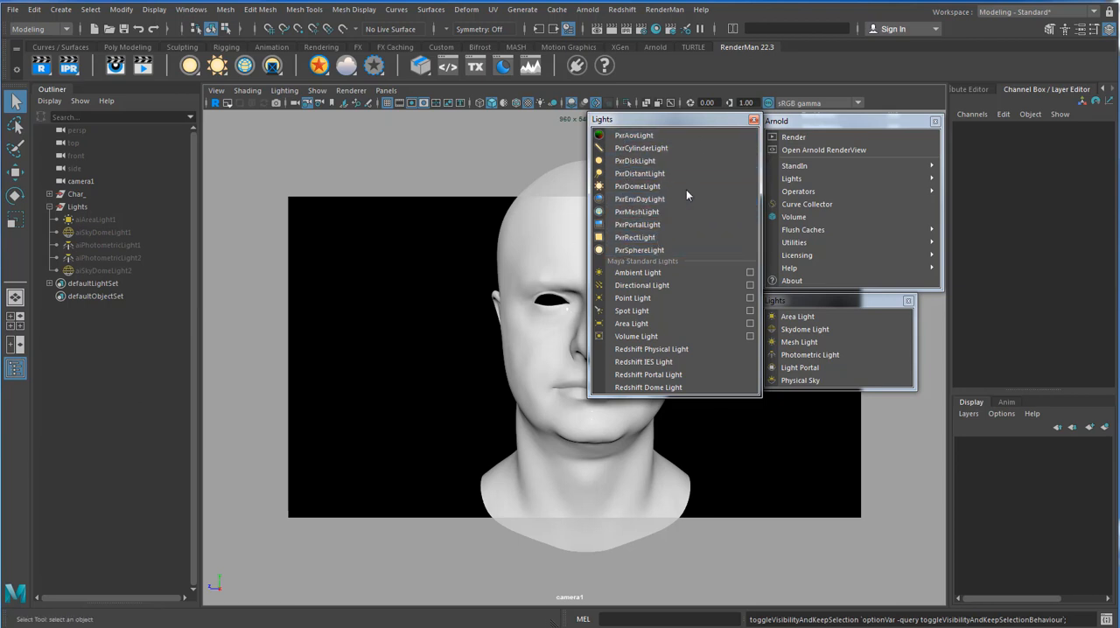
mouse_move(810, 300)
mouse_down()
mouse_move(880, 297)
mouse_move(821, 300)
mouse_up()
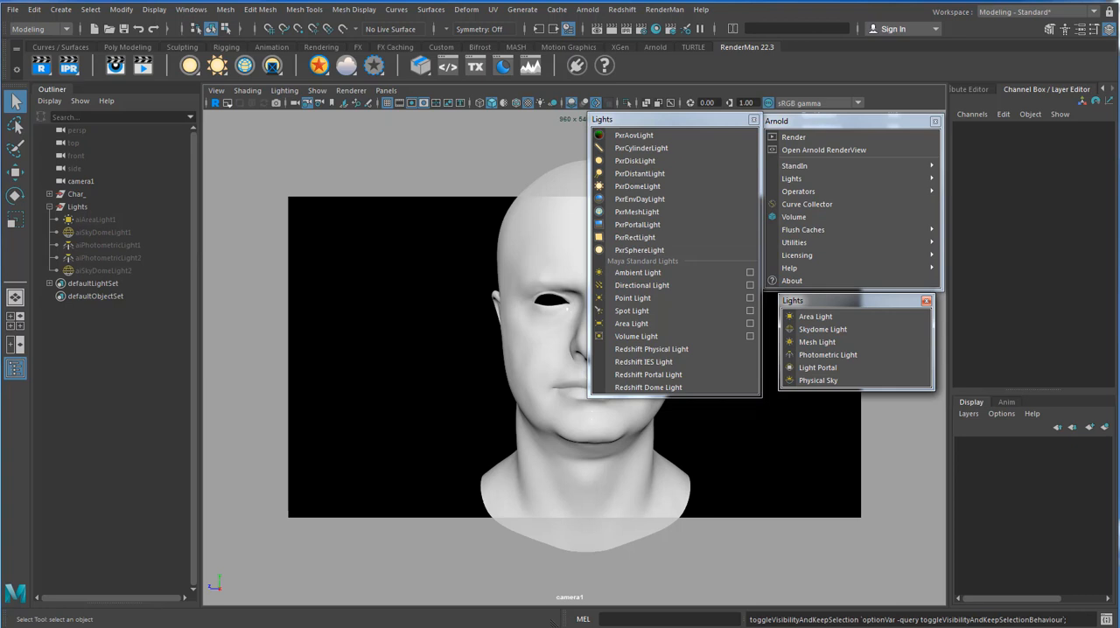
click(753, 120)
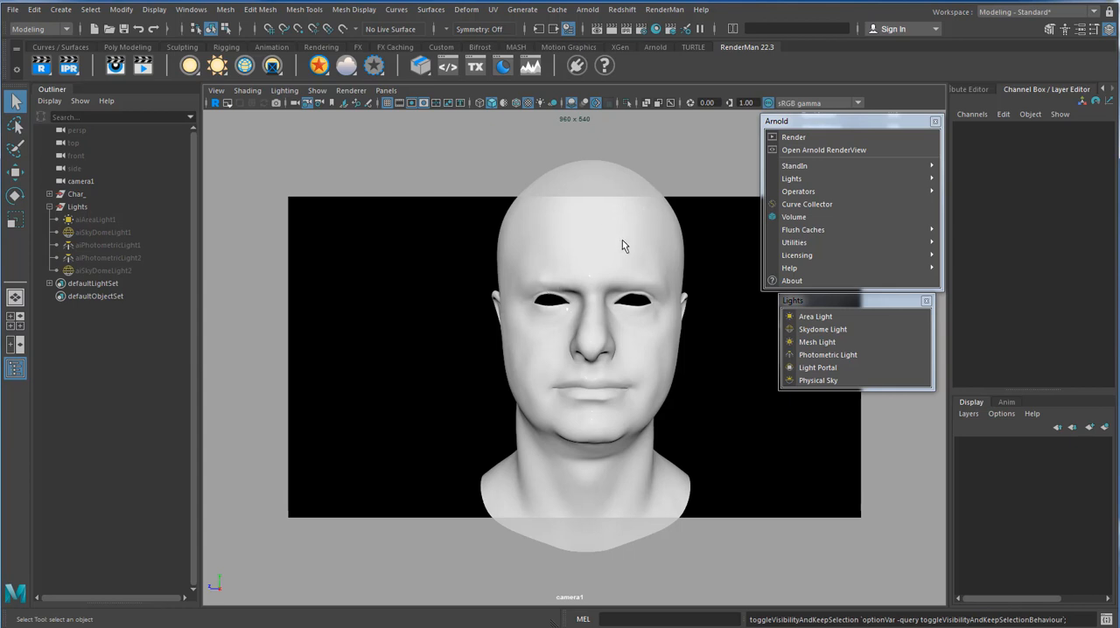
Select the head mesh and show the attributes of its aiStandardSurface1 material.
click(585, 339)
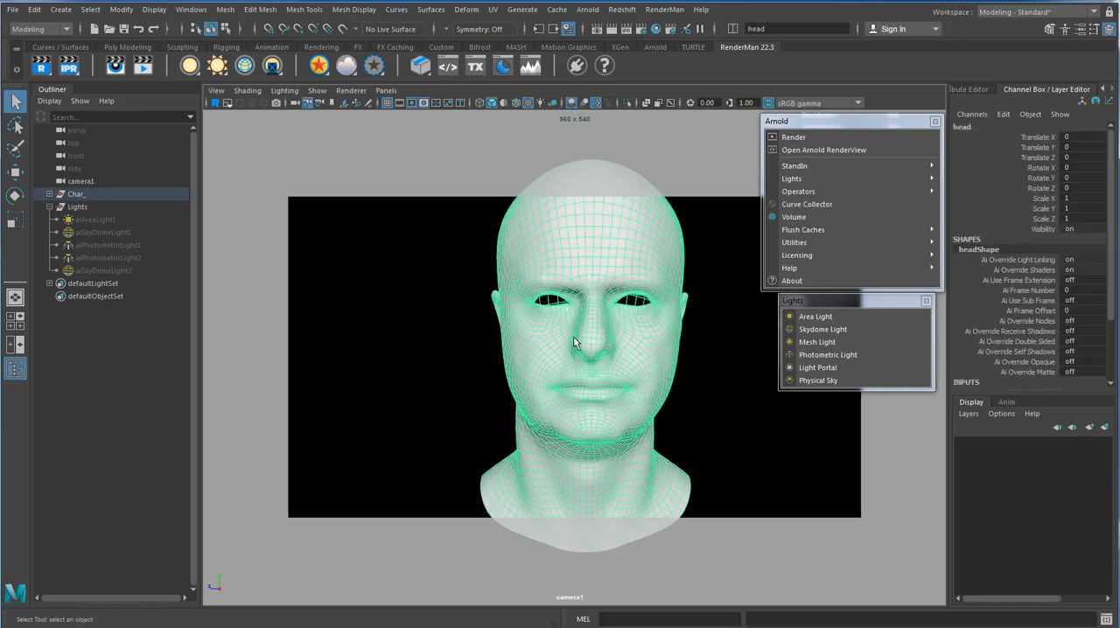
key(ctrl+a)
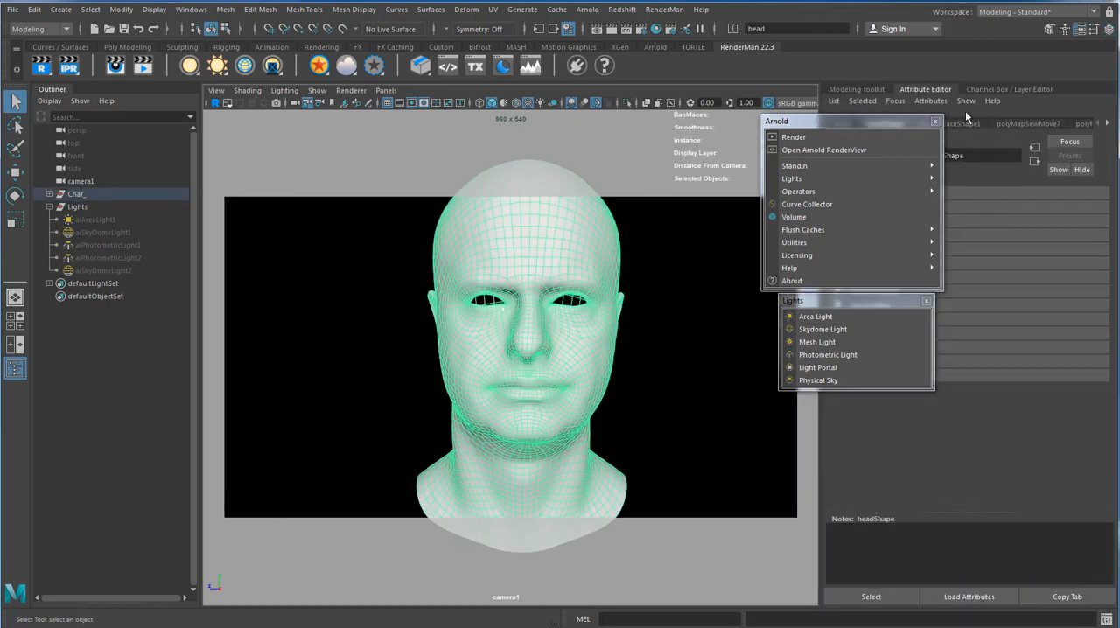
click(1107, 125)
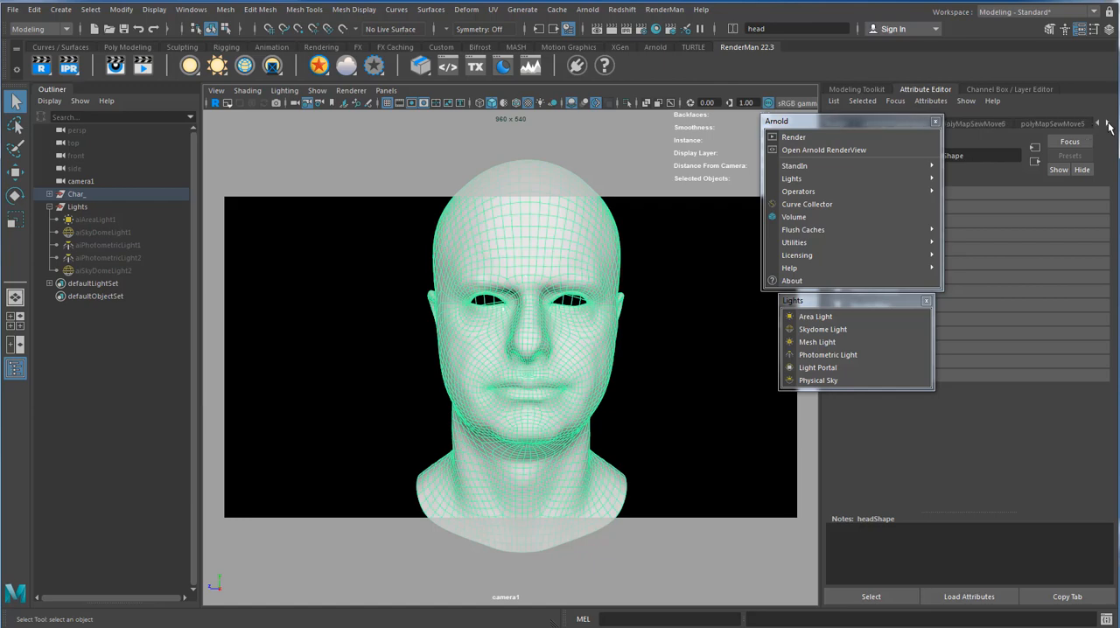
click(1107, 124)
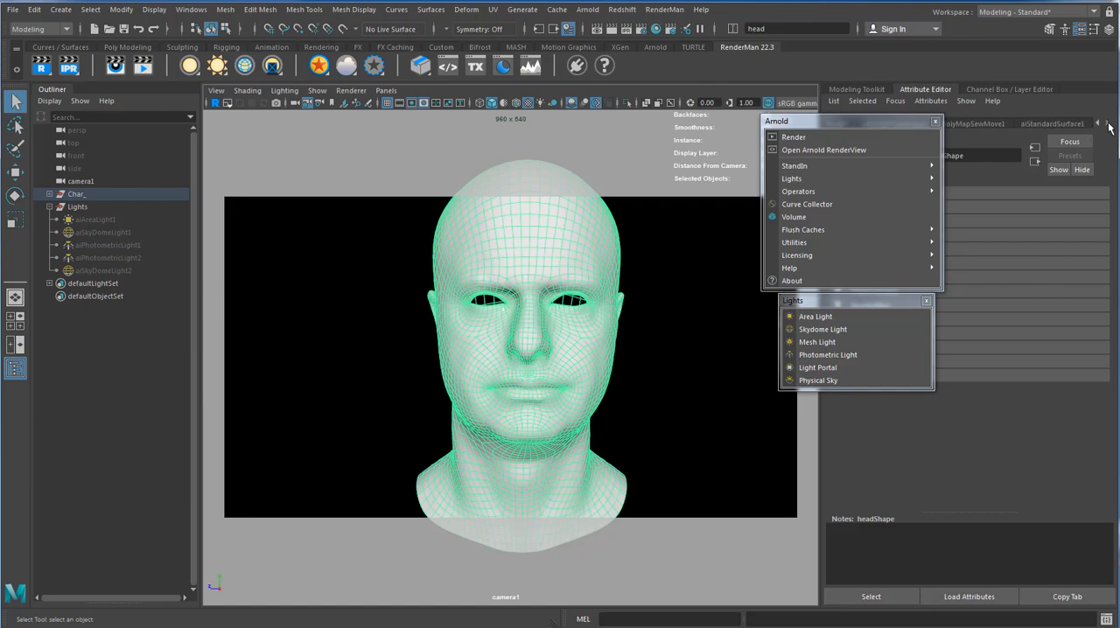
click(1061, 123)
Close the floating Arnold window and move the floating Lights window clear of the face and the material attributes.
drag(871, 121, 737, 457)
drag(861, 300, 742, 346)
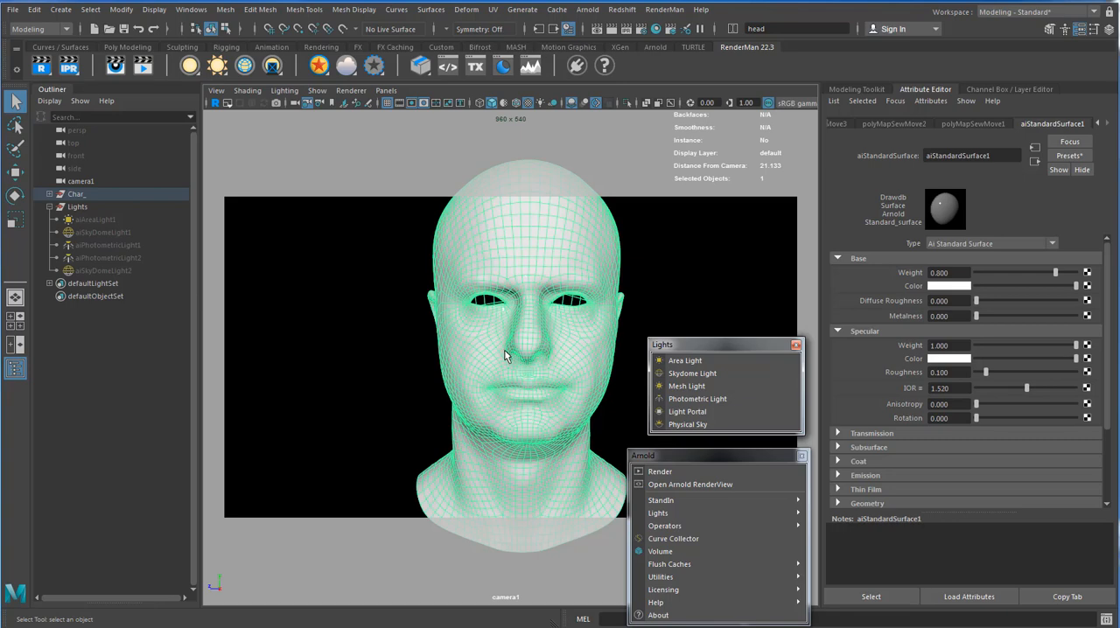
click(800, 456)
drag(744, 346, 752, 510)
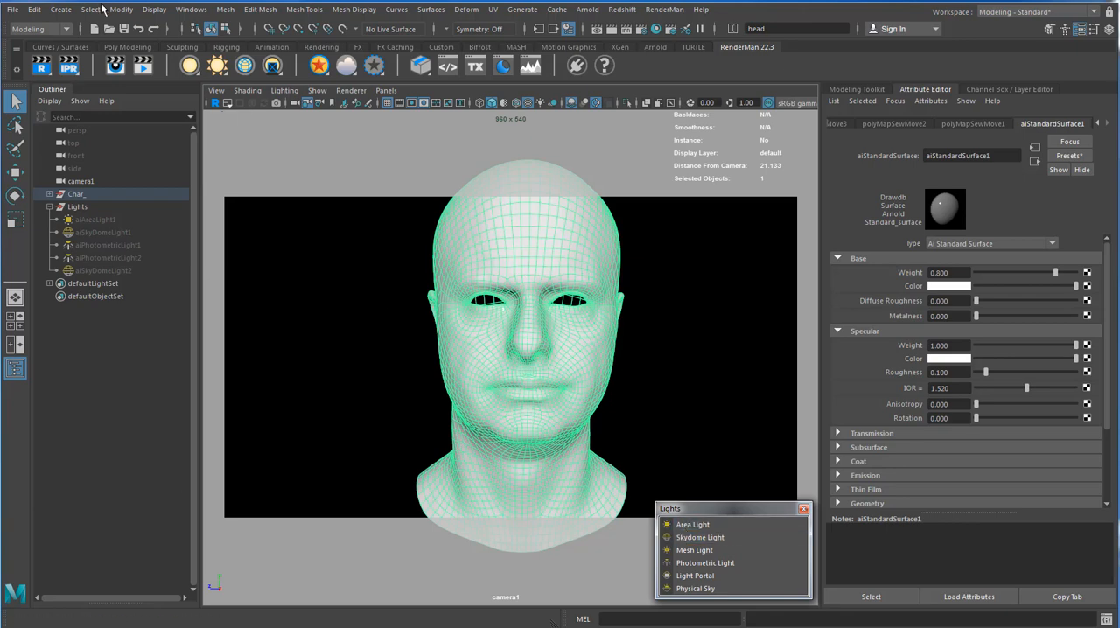
click(120, 10)
mouse_move(60, 10)
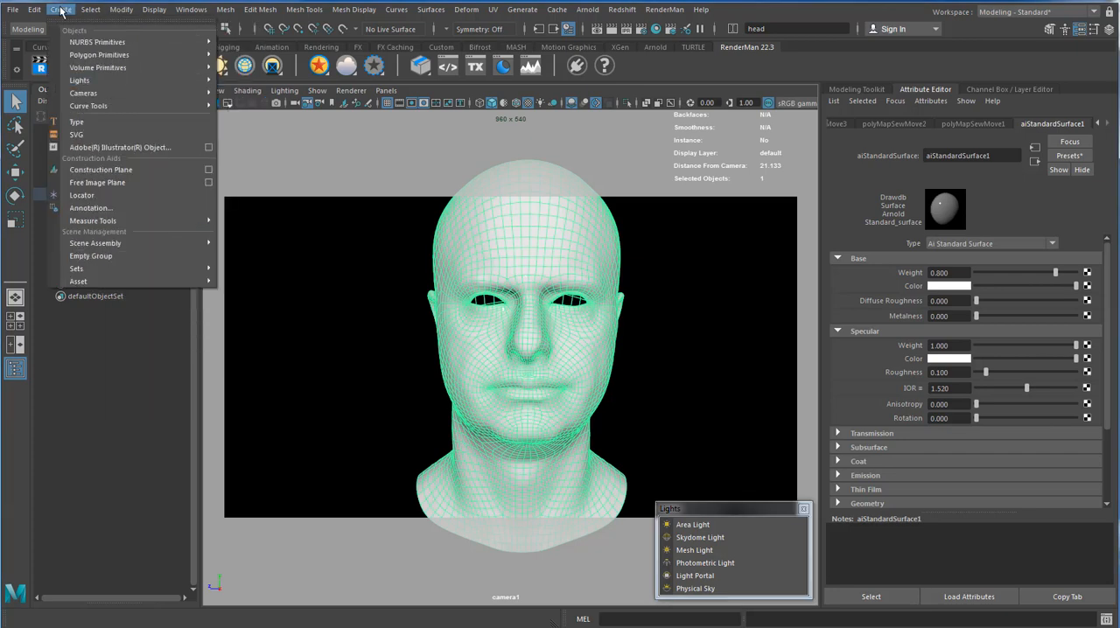
mouse_move(83, 79)
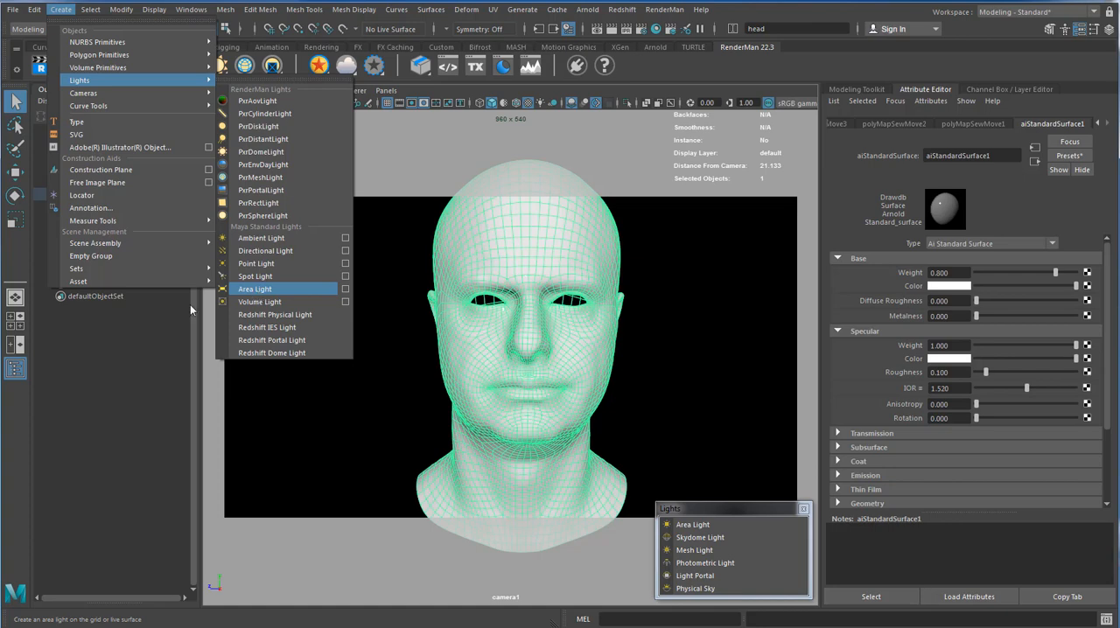
click(698, 511)
drag(698, 512, 699, 437)
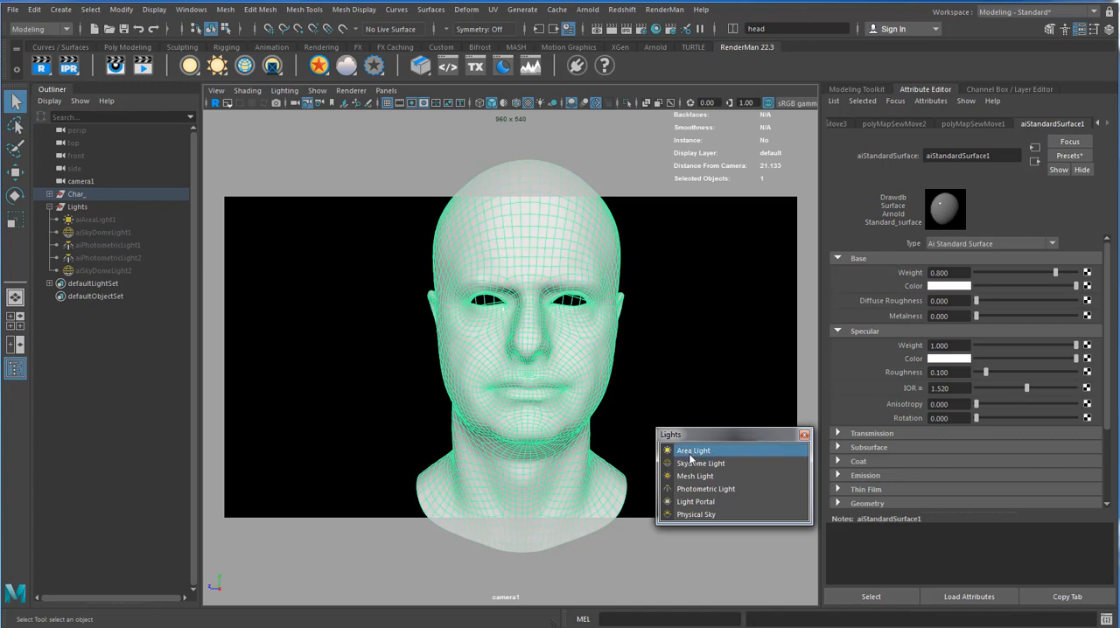
drag(696, 438, 699, 517)
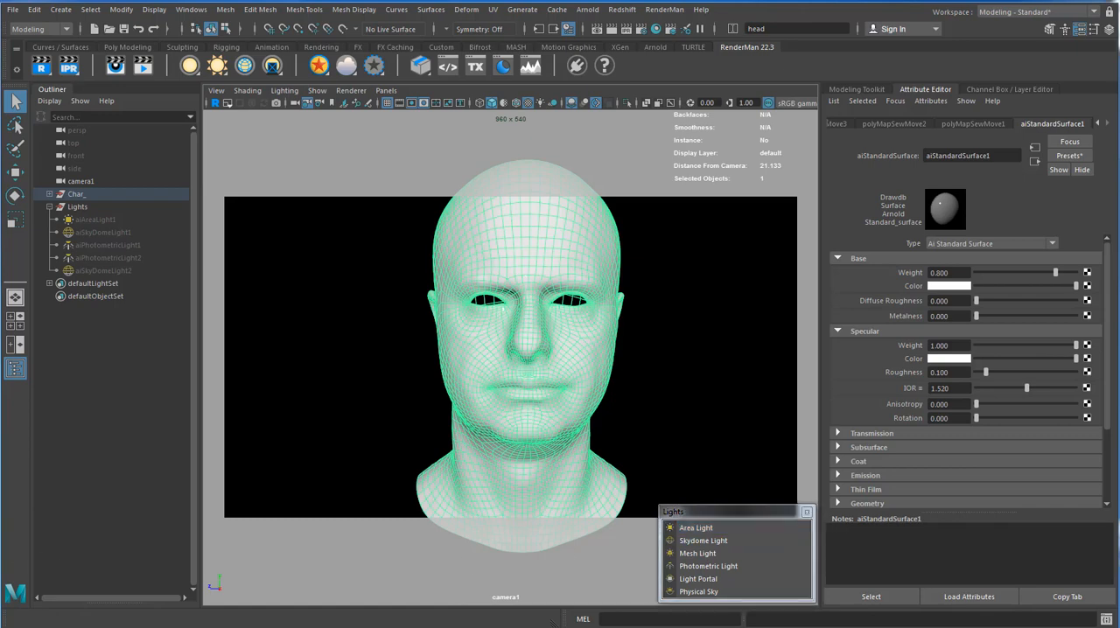
Unhide aiAreaLight1 and make the viewport display the head with scene lighting.
click(103, 219)
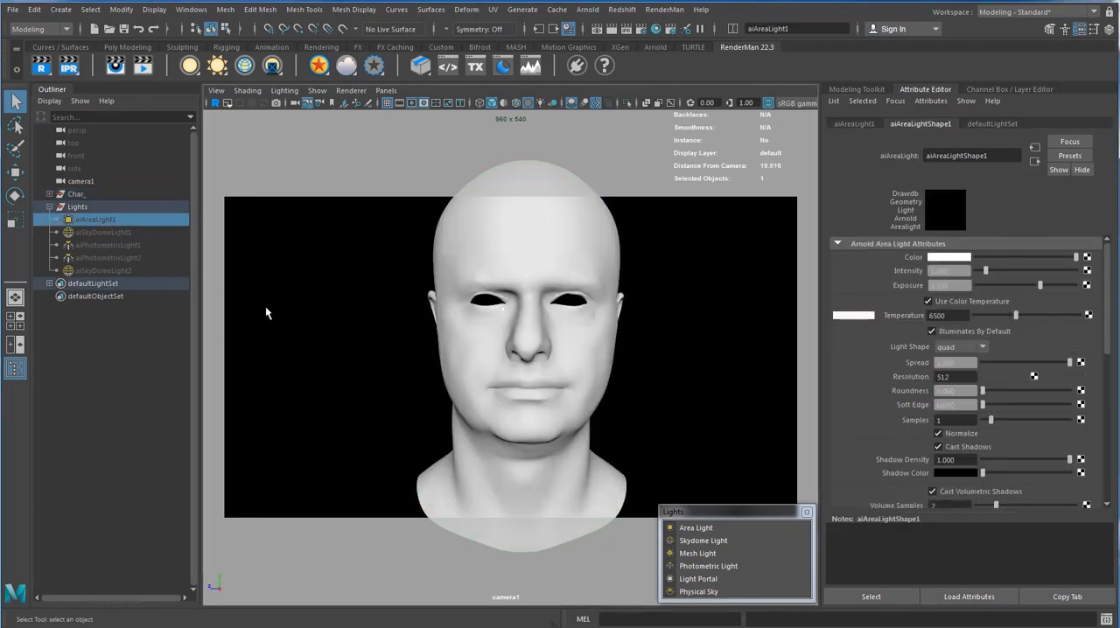
key(shift+h)
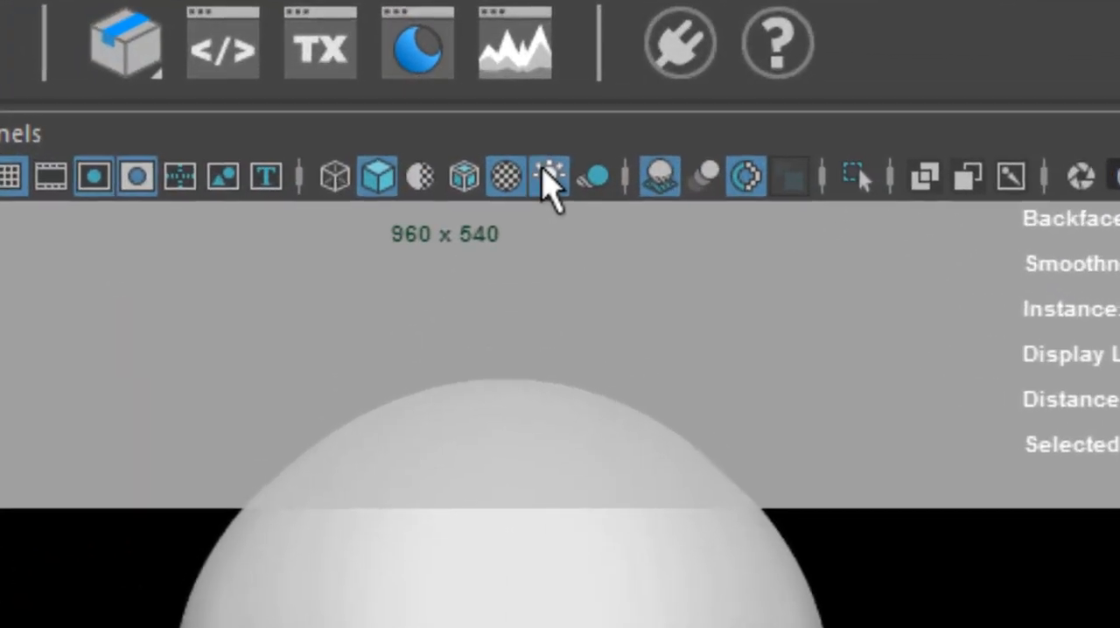
click(537, 103)
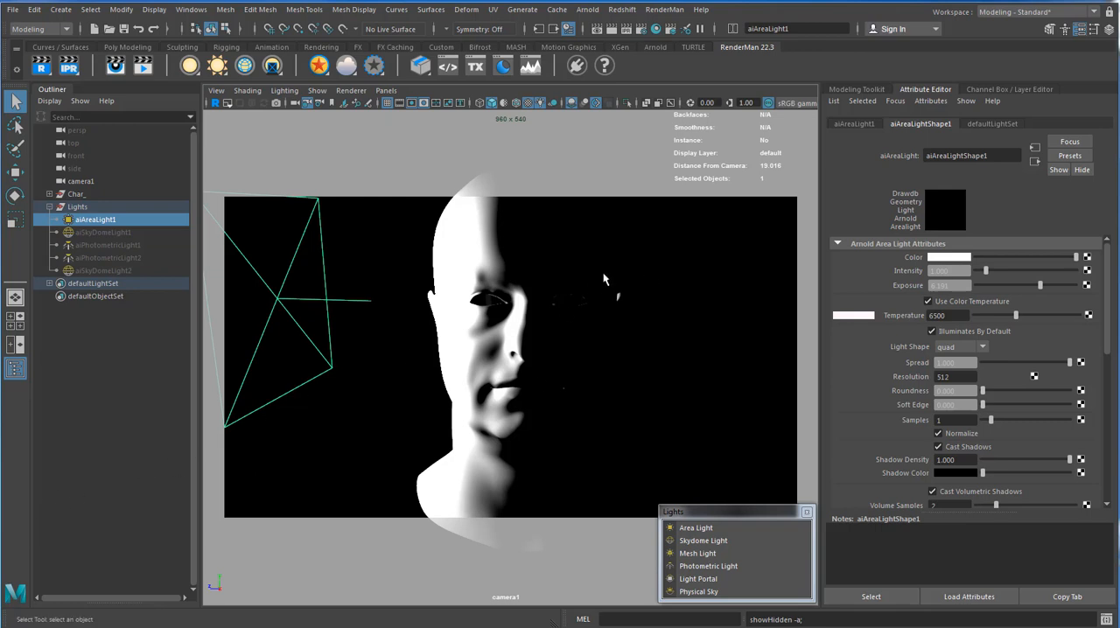
Render the scene in the Arnold RenderView, and enlarge and reposition its window so the light attributes stay accessible.
click(587, 10)
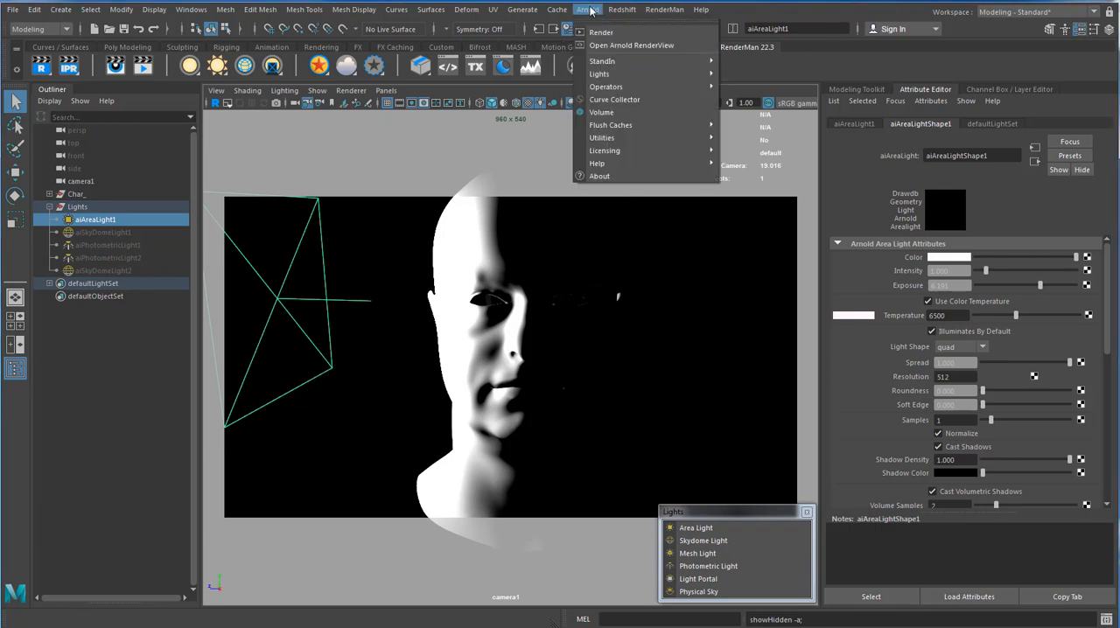
click(601, 32)
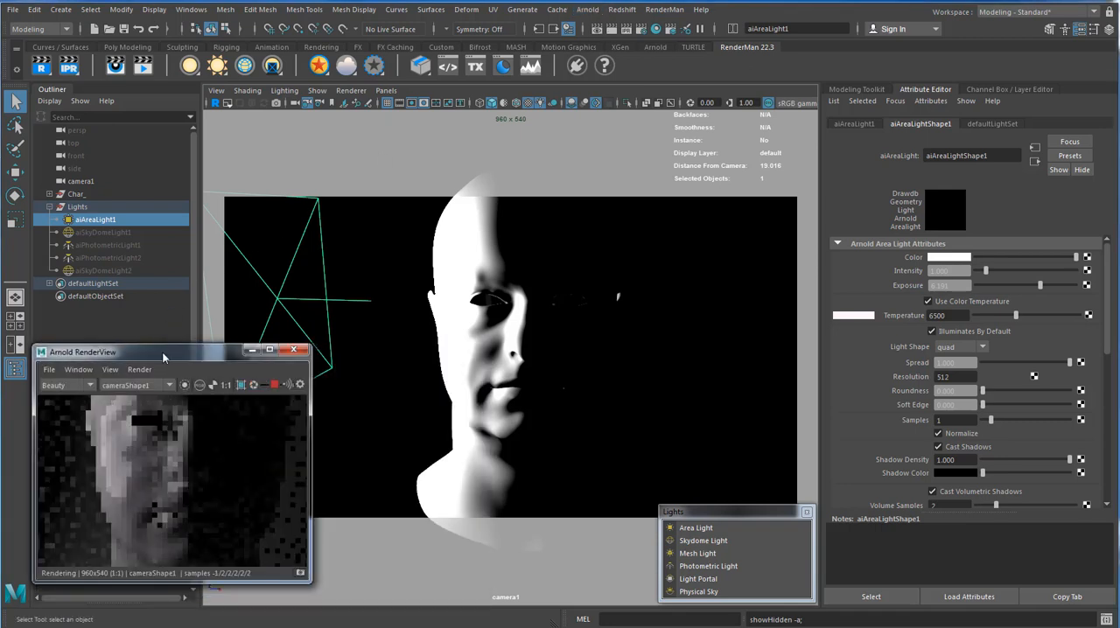
drag(174, 351, 477, 172)
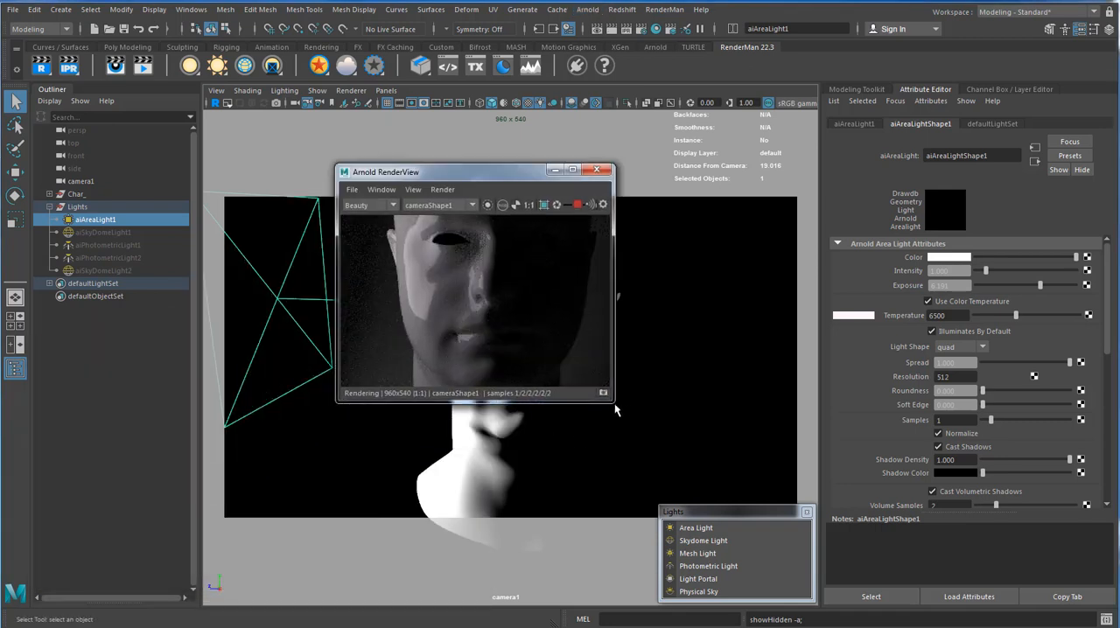
drag(614, 402, 804, 498)
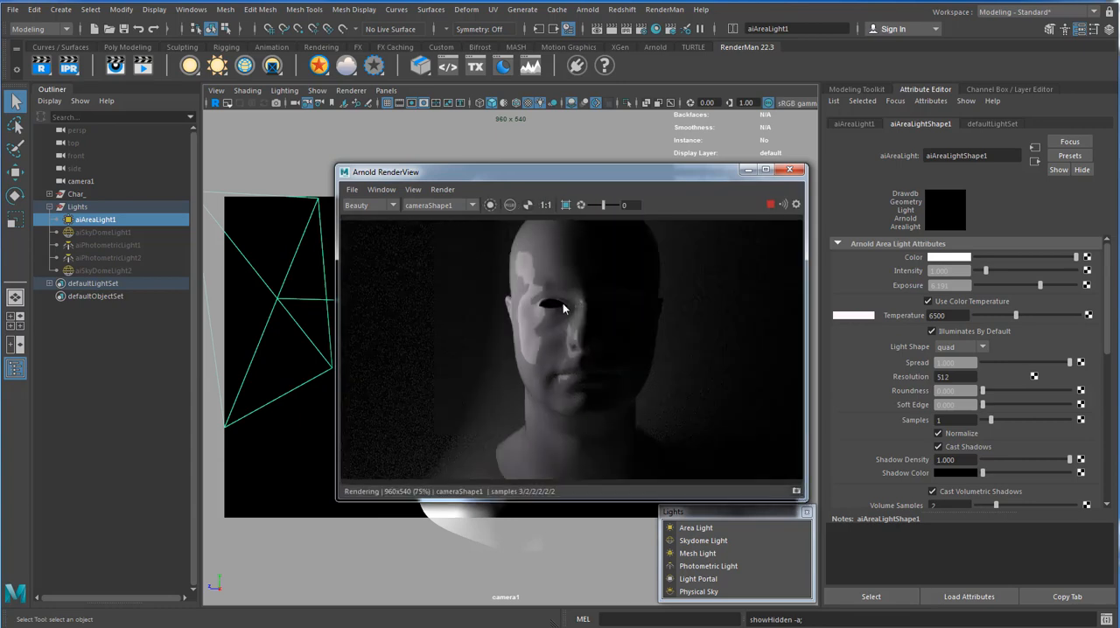
drag(566, 177, 834, 187)
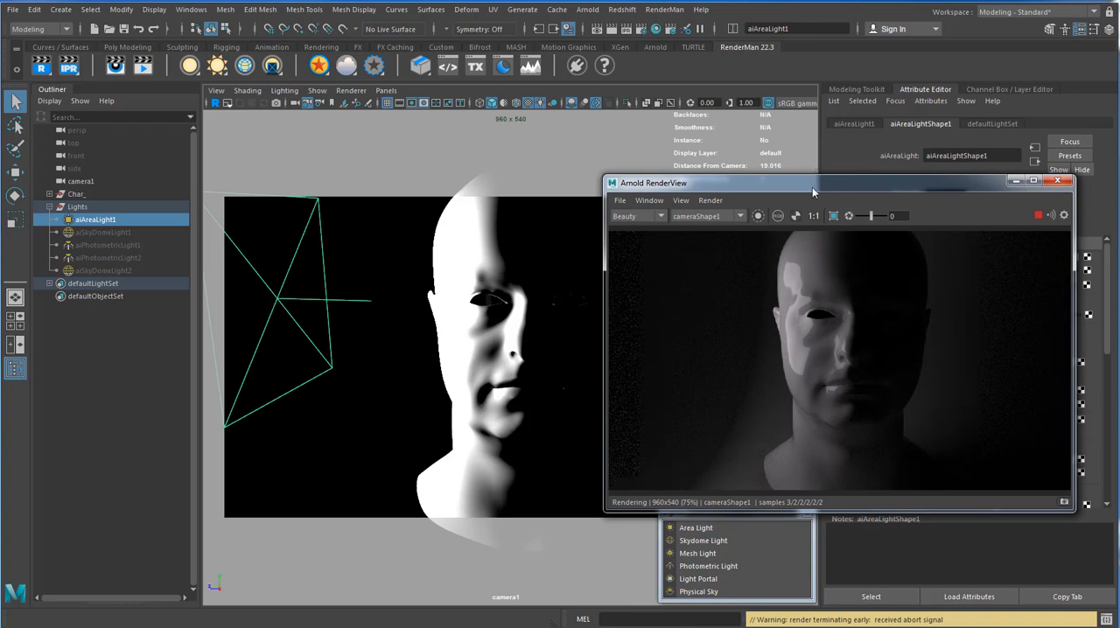
drag(812, 187, 539, 52)
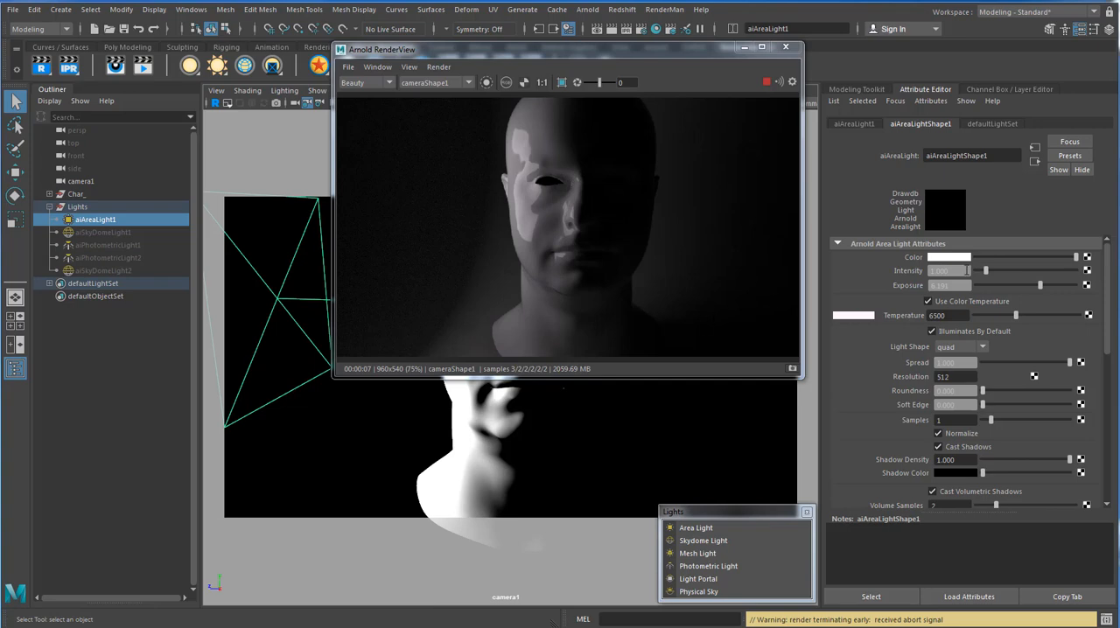
Try red, yellow and green as the color of aiAreaLight1, restoring white and Use Color Temperature at the end.
click(948, 256)
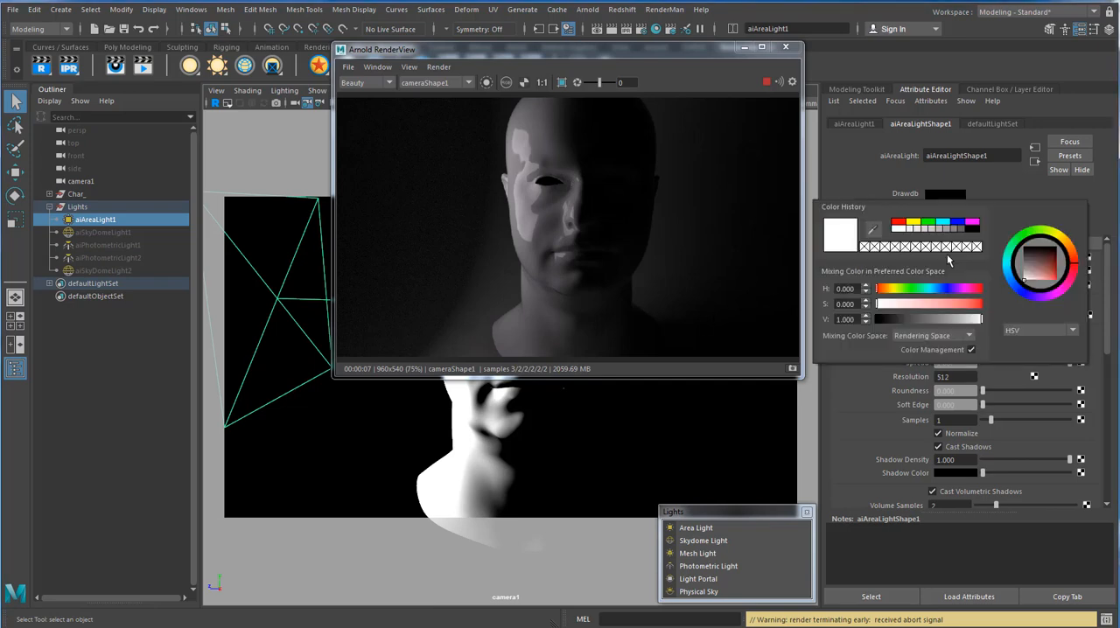
click(895, 223)
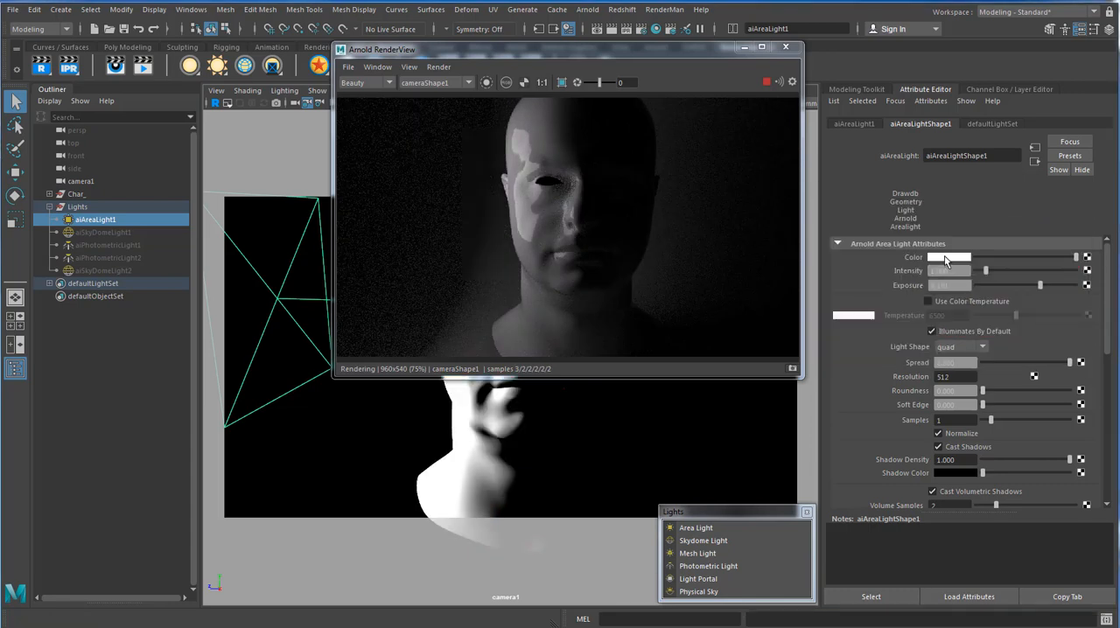
click(951, 257)
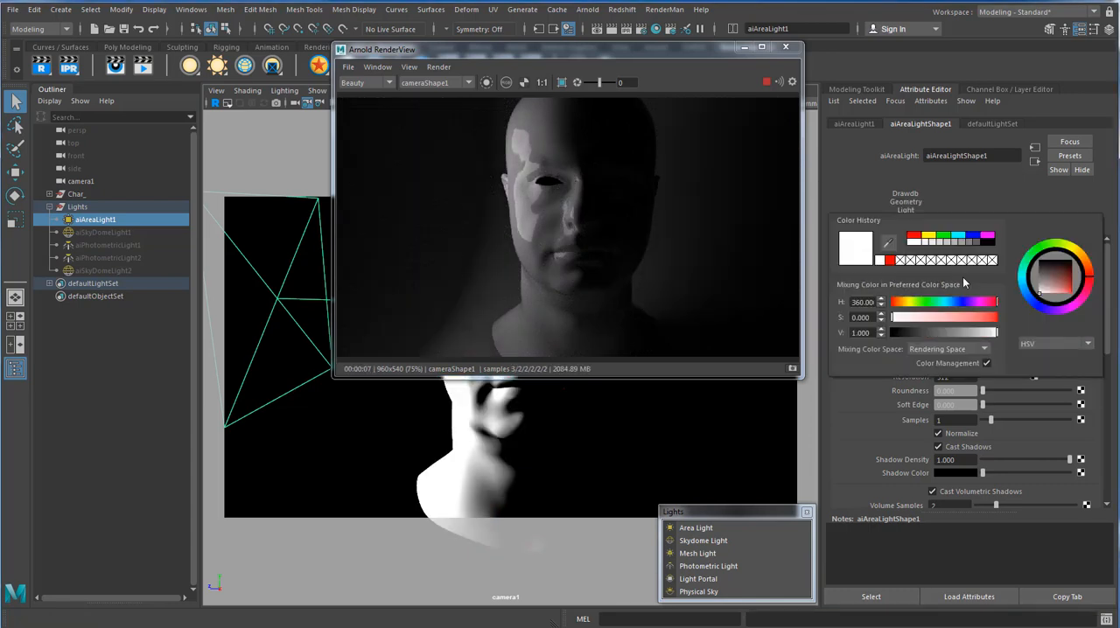
click(916, 236)
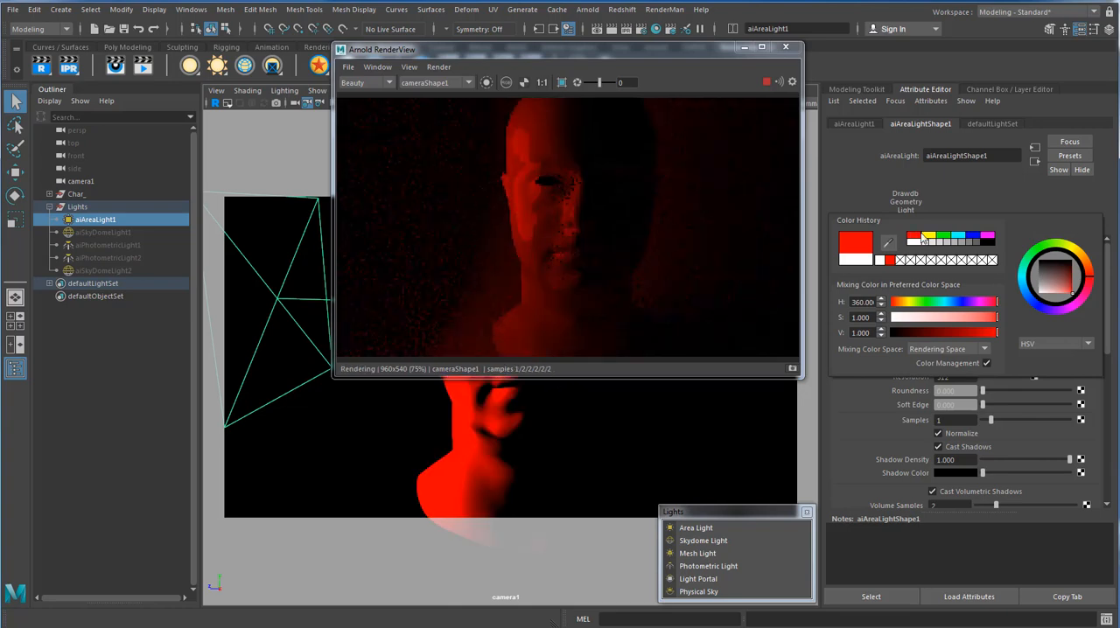
click(928, 238)
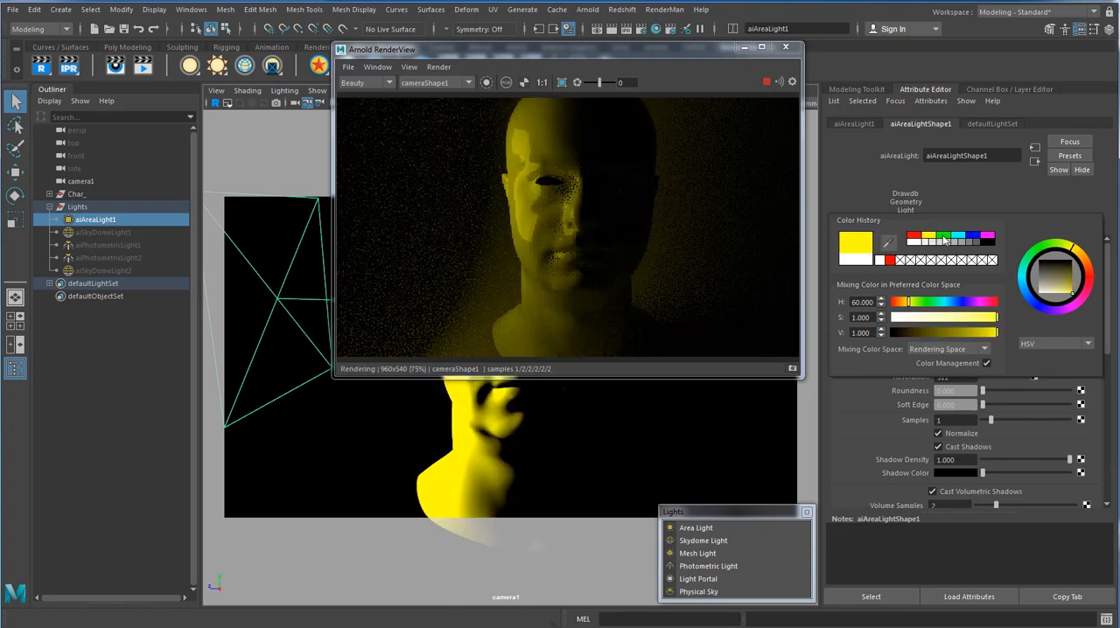
click(944, 238)
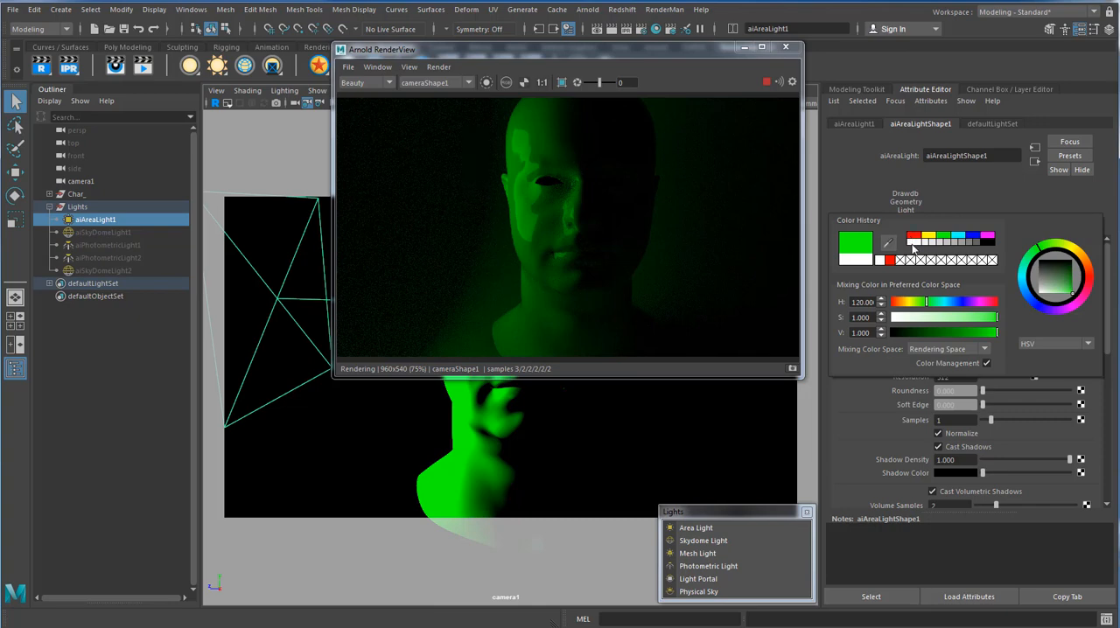
click(914, 243)
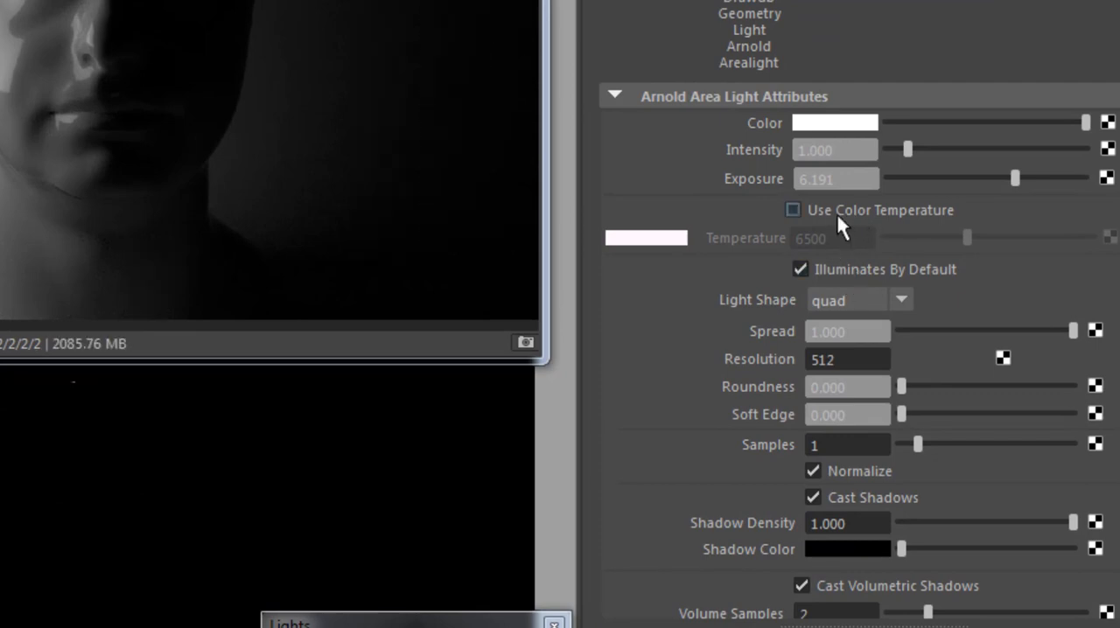
click(836, 211)
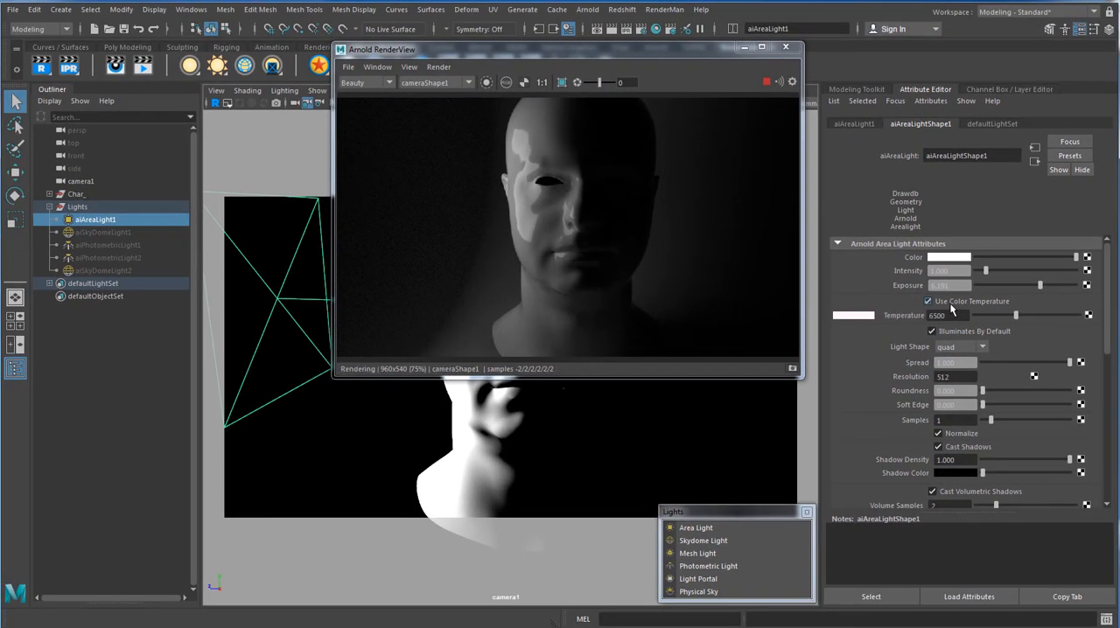
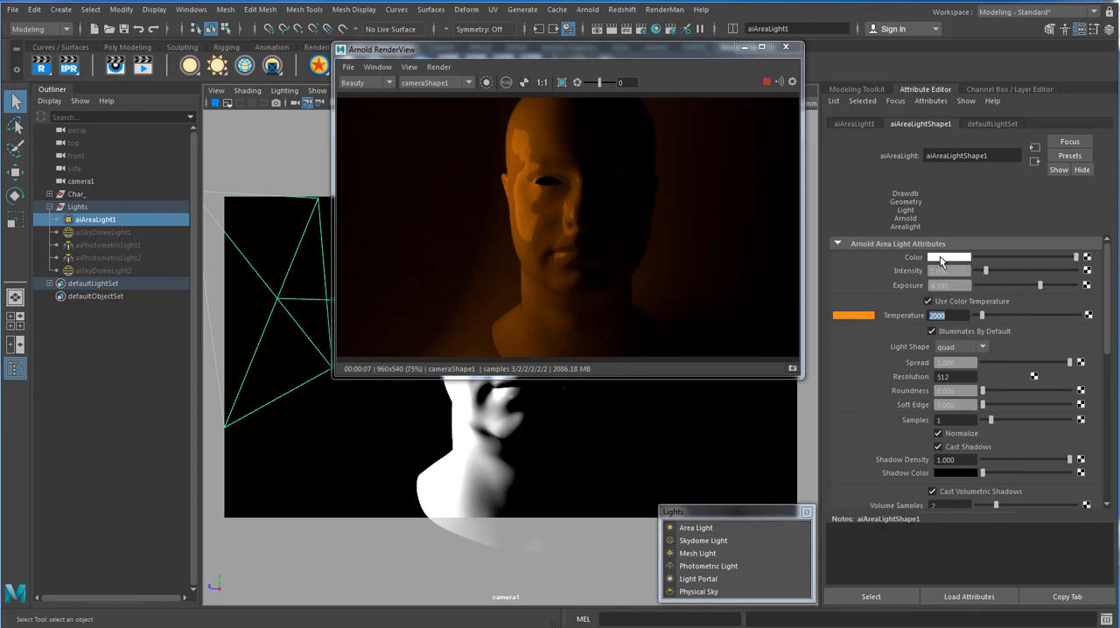
Change the color of aiAreaLight1 to green while its color temperature remains in use.
click(940, 260)
click(929, 229)
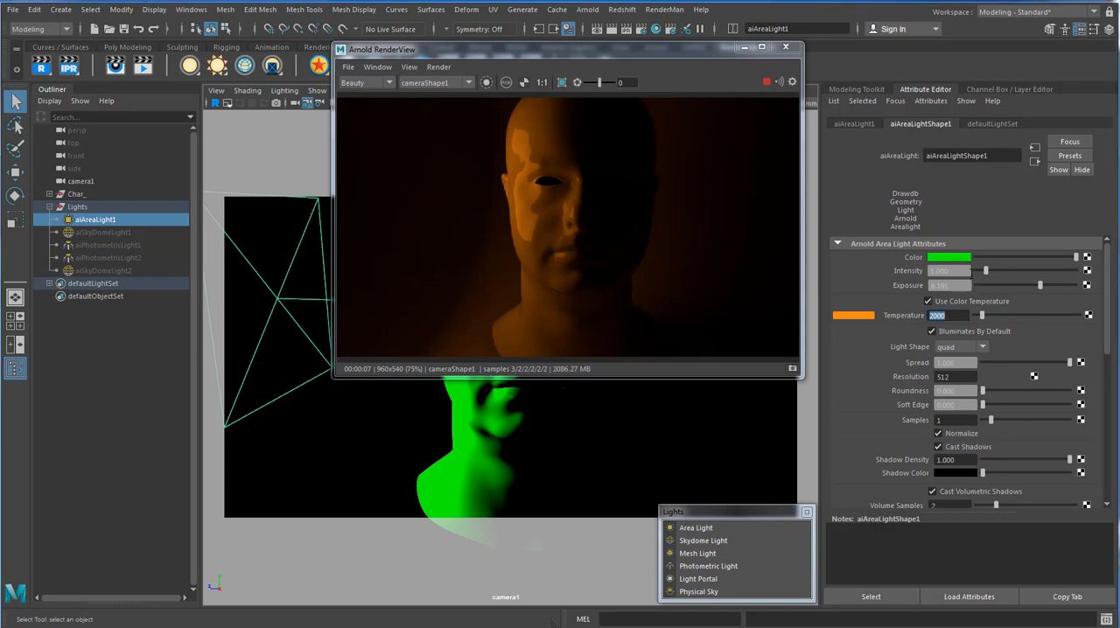
drag(957, 271, 872, 271)
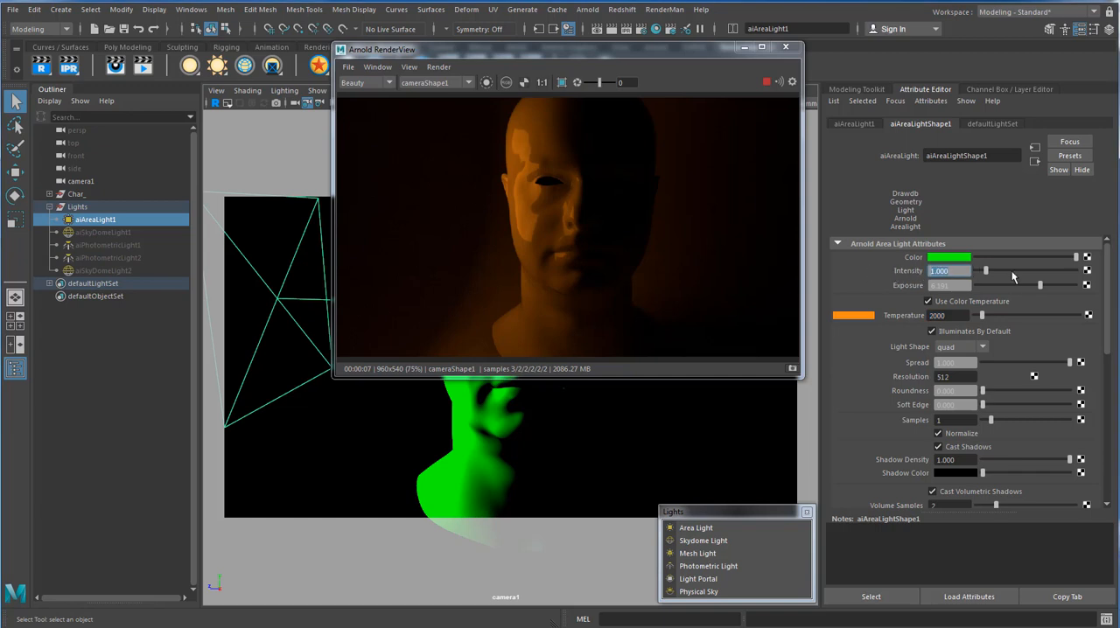
Set the area light's temperature to 6500 and raise its intensity to about 1.299.
drag(954, 316, 835, 315)
text(6500)
key(Return)
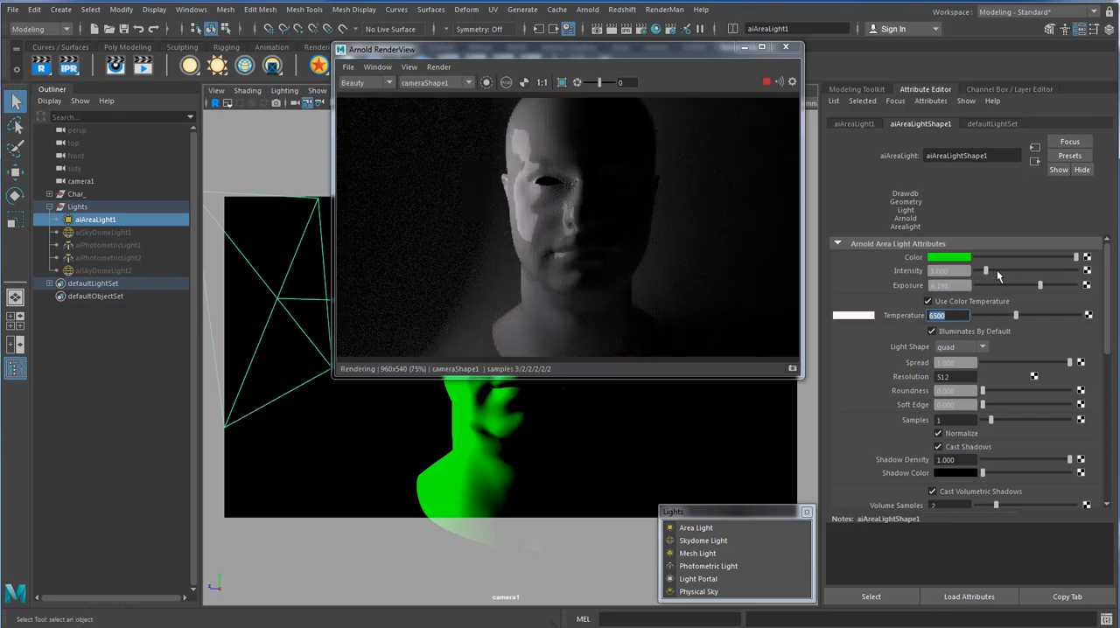
mouse_move(1008, 274)
mouse_down()
mouse_move(1048, 273)
mouse_move(988, 279)
mouse_up()
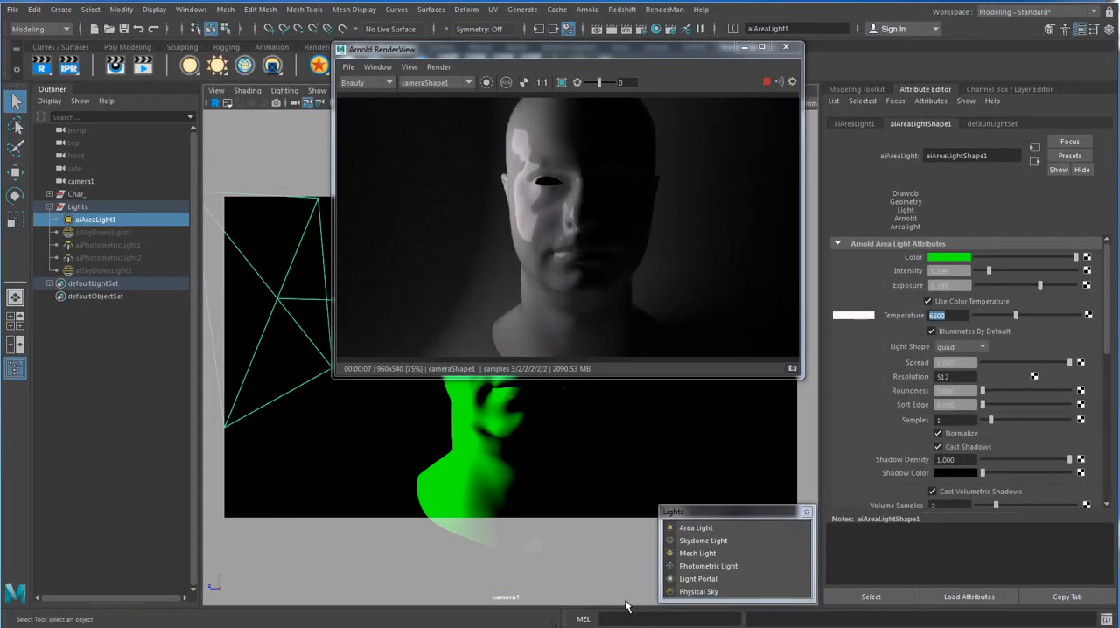
Examine the area light's Exposure, Samples and Resolution settings.
click(949, 285)
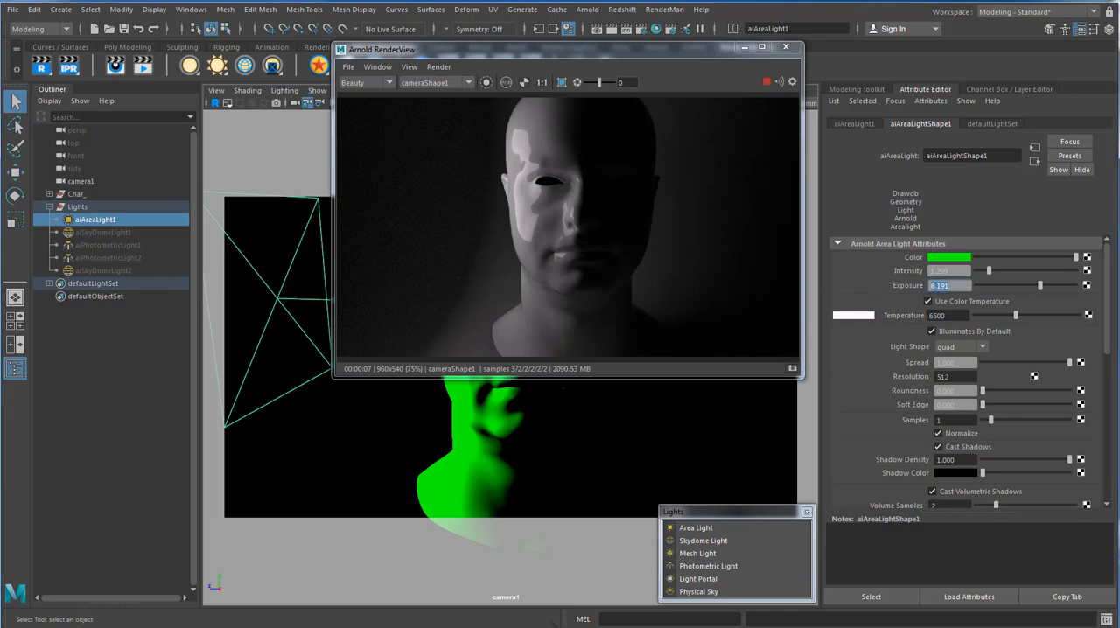
click(953, 420)
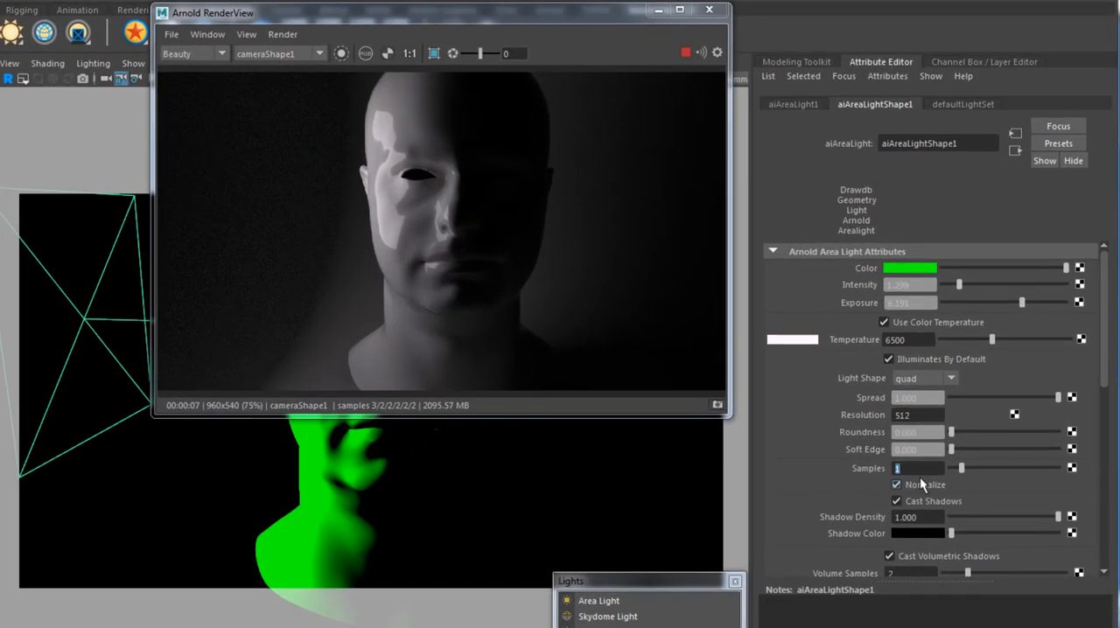
click(916, 469)
click(906, 414)
Scale the area light down and compare the render with Normalize off and back on.
drag(1104, 389, 1106, 464)
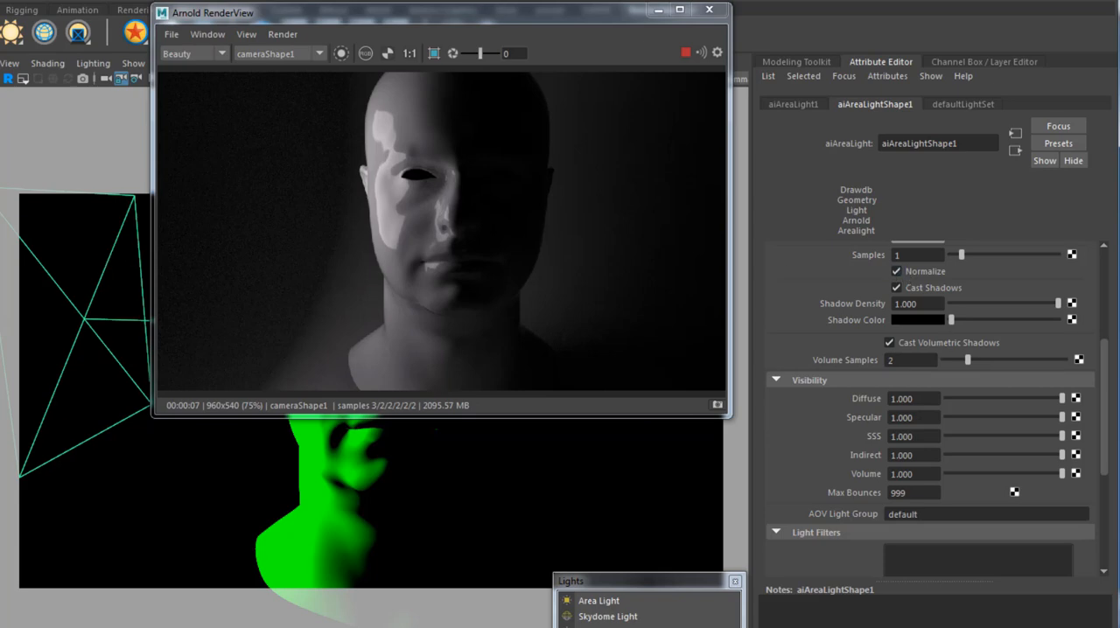
key(r)
mouse_move(81, 320)
mouse_down()
mouse_move(0, 327)
mouse_move(30, 327)
mouse_move(14, 326)
mouse_up()
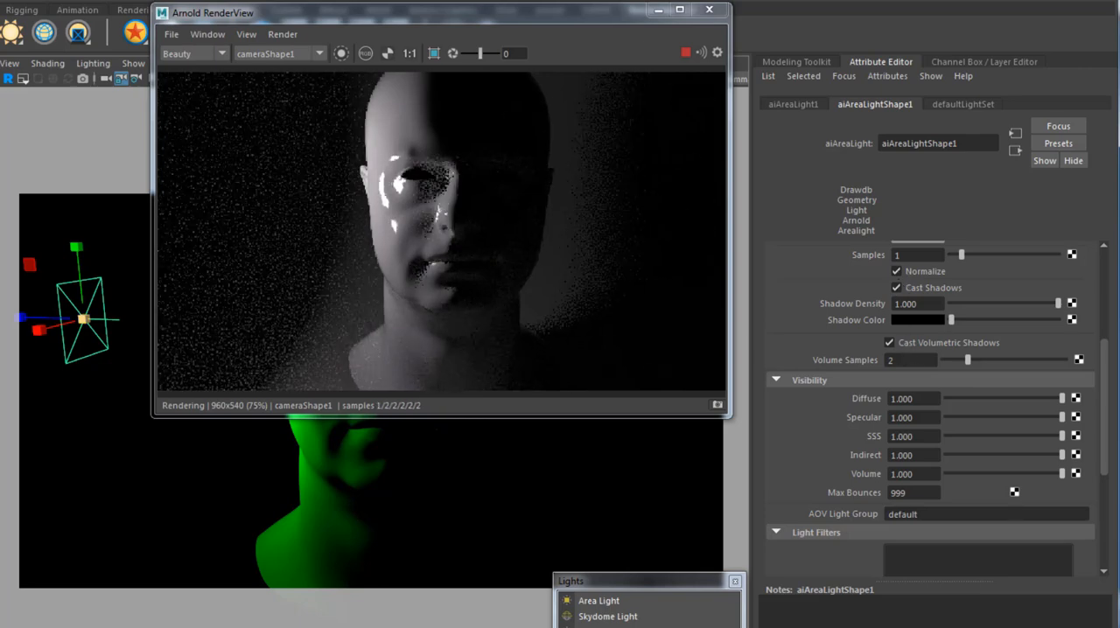
click(898, 272)
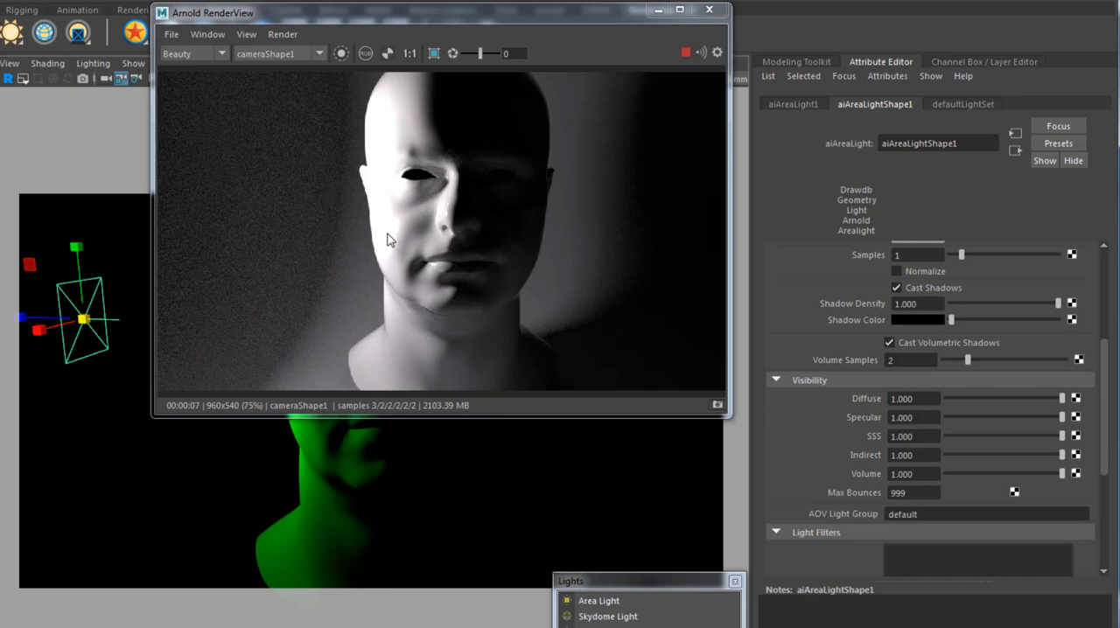
click(897, 272)
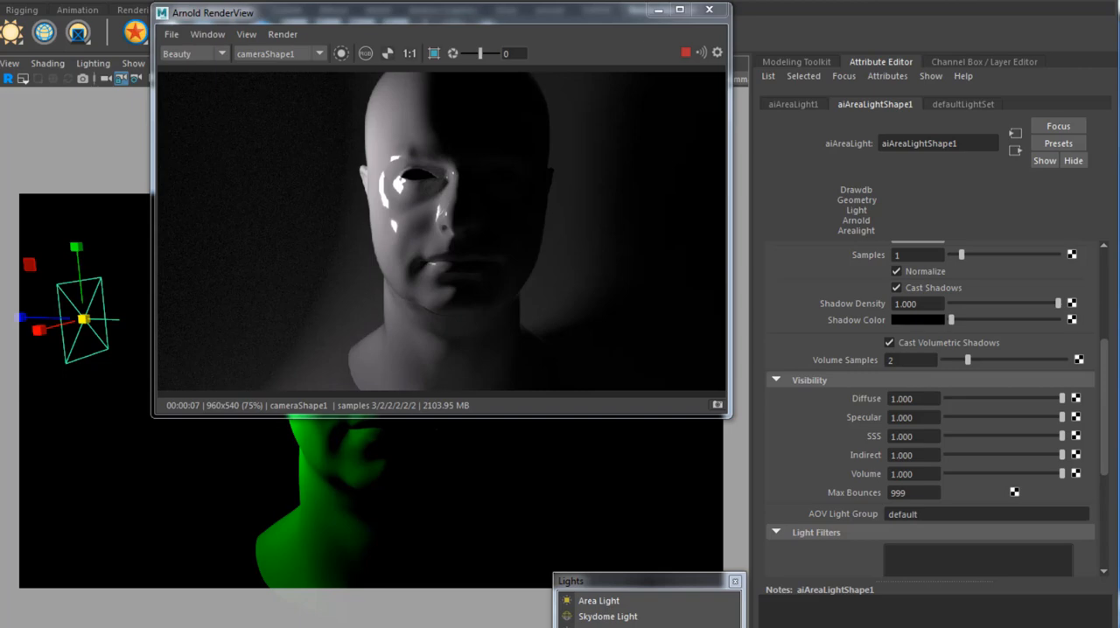
Try the cylinder light shape on the area light, and finish with the disk shape.
click(87, 325)
scroll(1094, 407, up, 5)
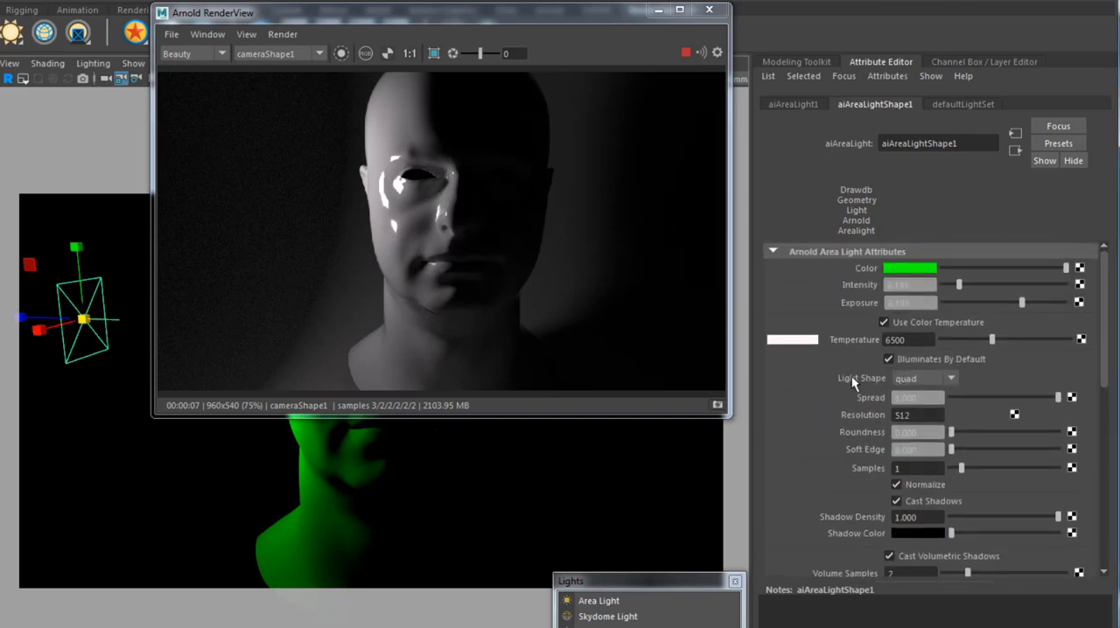
click(938, 381)
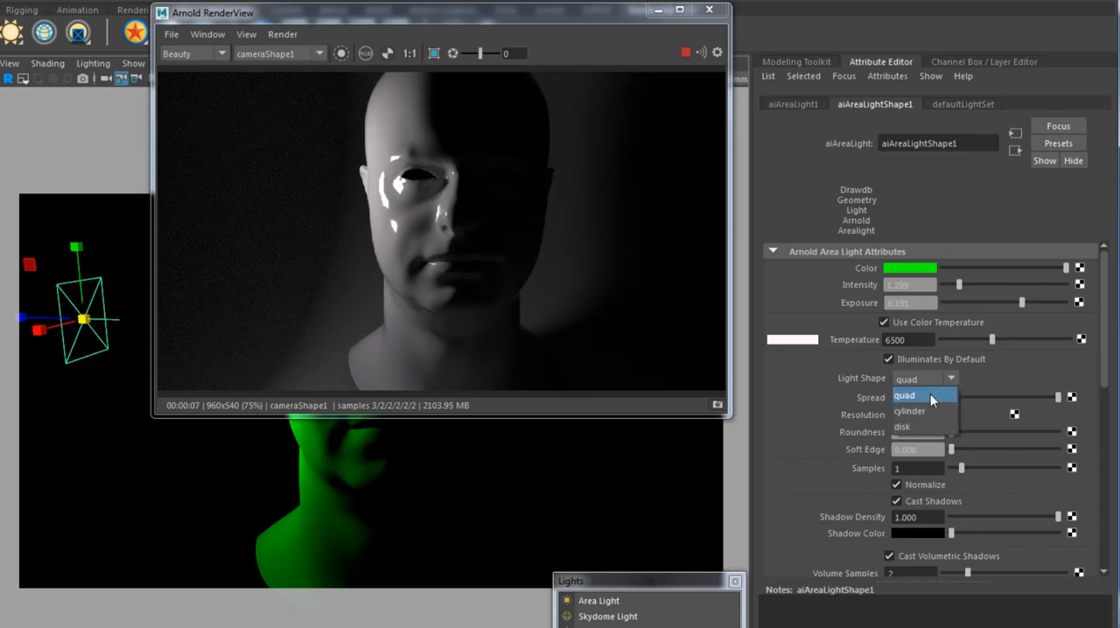
click(928, 409)
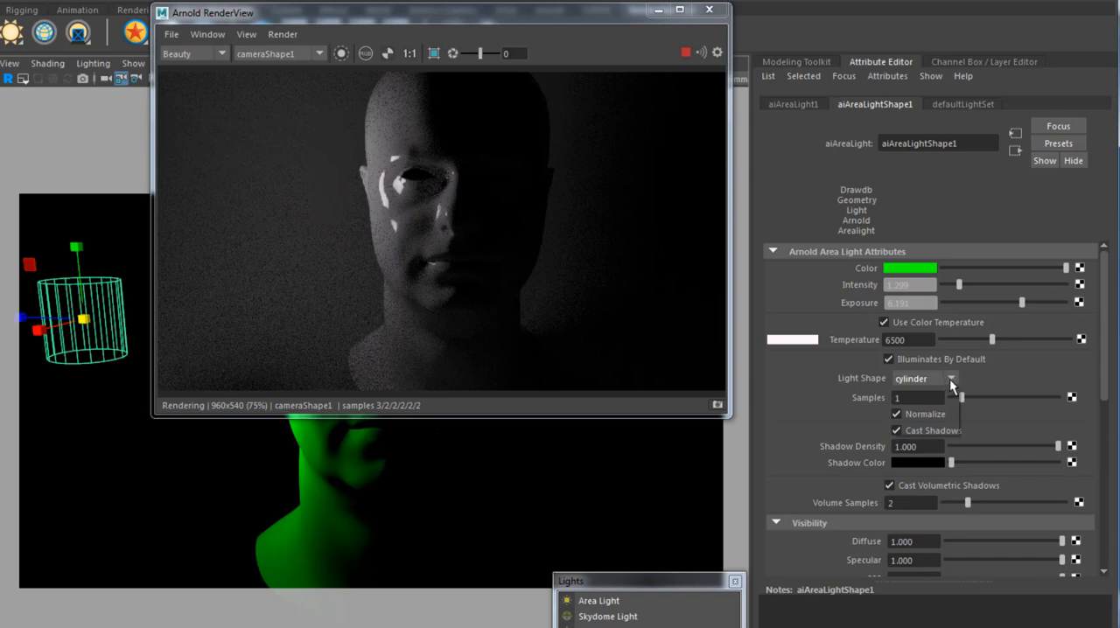
click(949, 379)
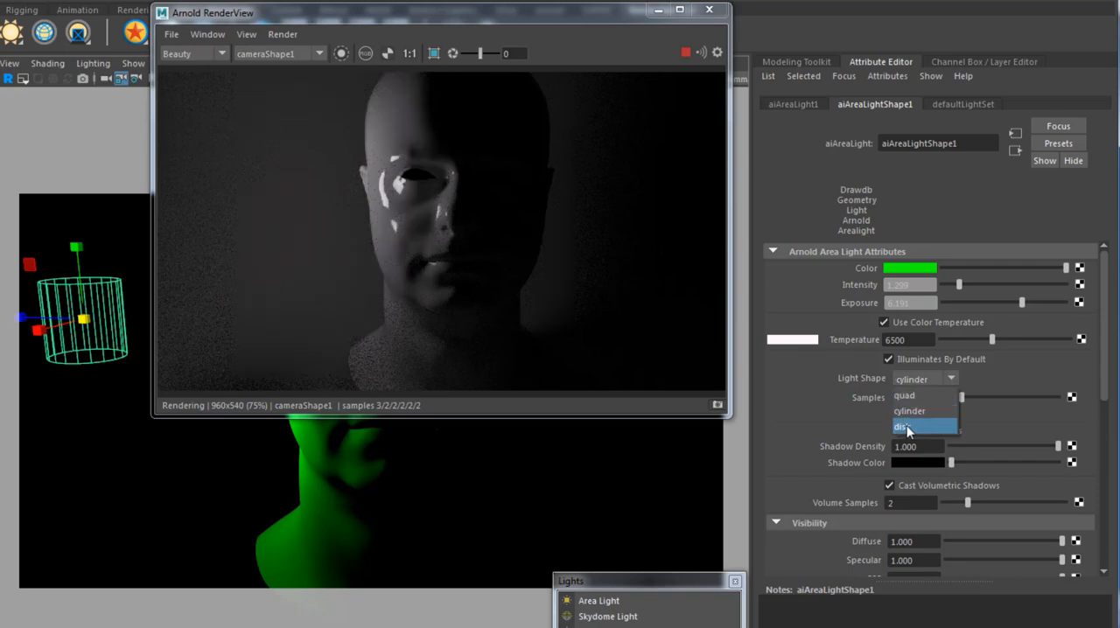
click(906, 426)
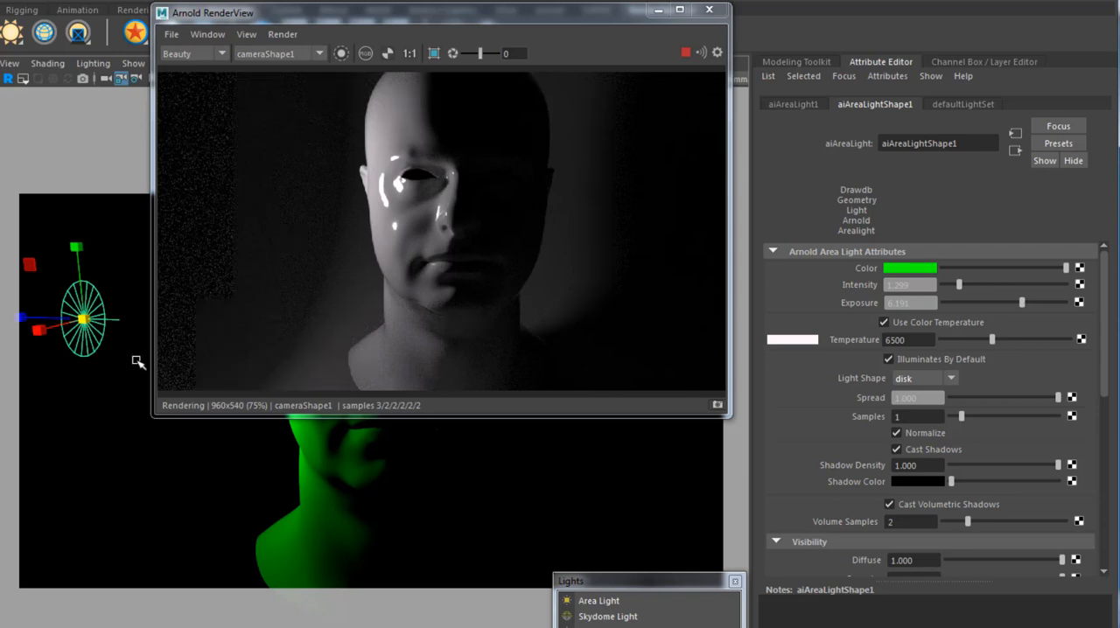
drag(83, 320, 137, 360)
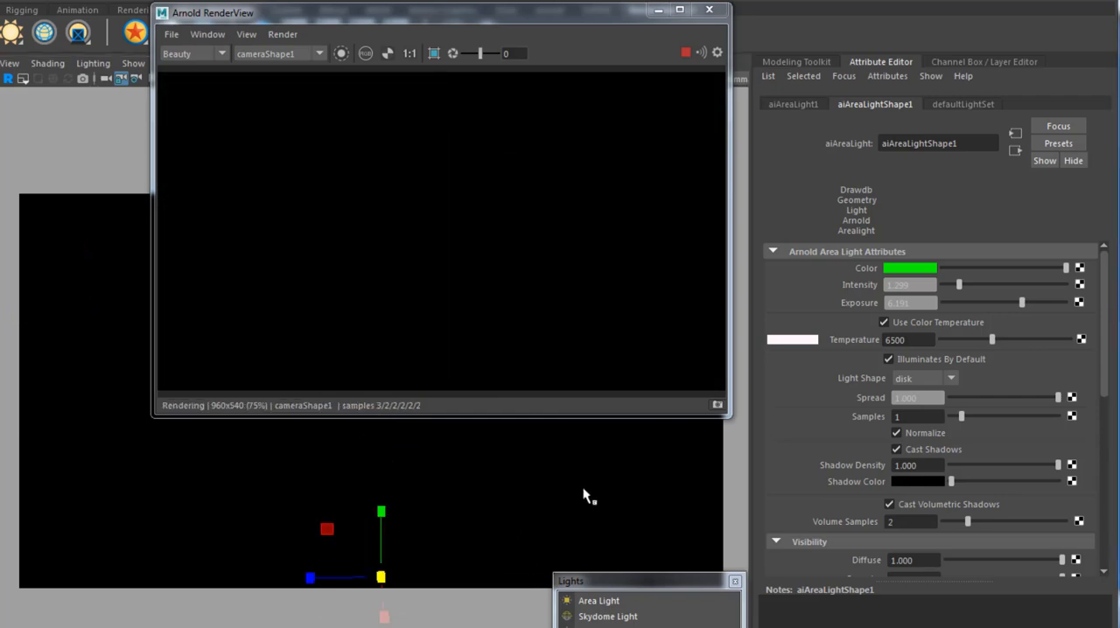
Light the head with aiSkyDomeLight1 instead of the area light, and stop the Arnold render with its window moved aside.
click(610, 617)
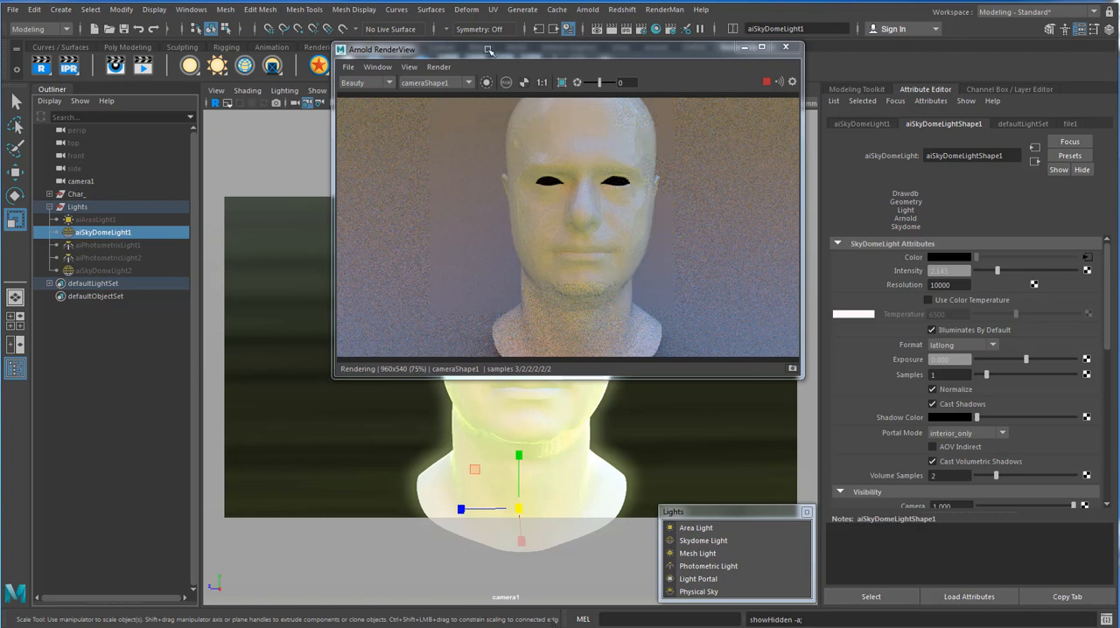
drag(427, 54, 238, 174)
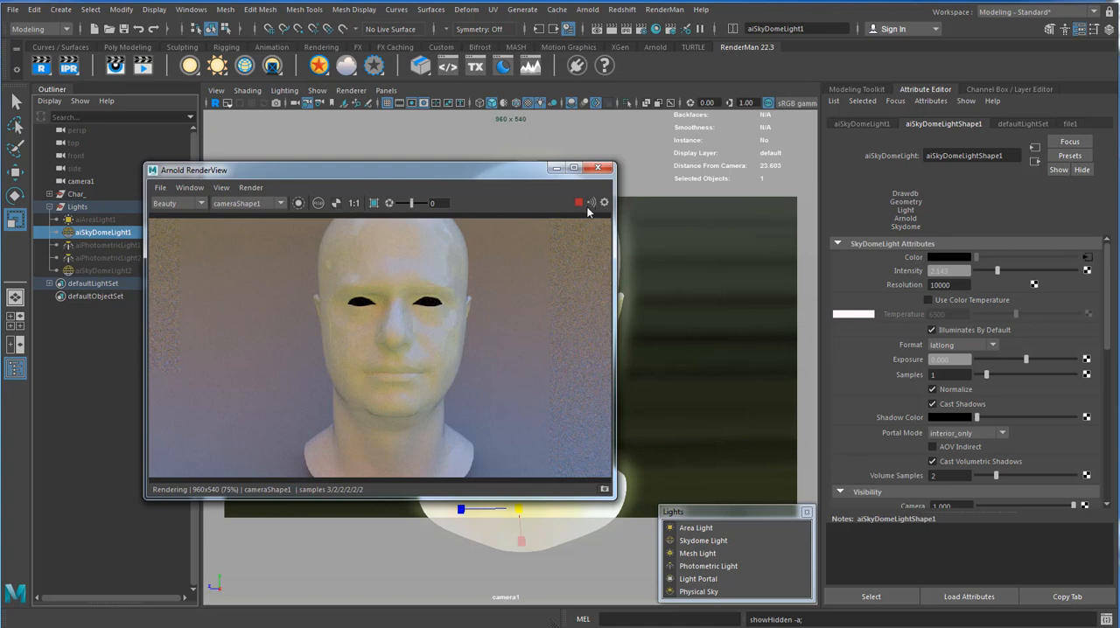
click(578, 203)
Show the scene through the persp camera and frame the whole skydome, keeping the Arnold RenderView clear of it.
click(385, 91)
mouse_move(425, 105)
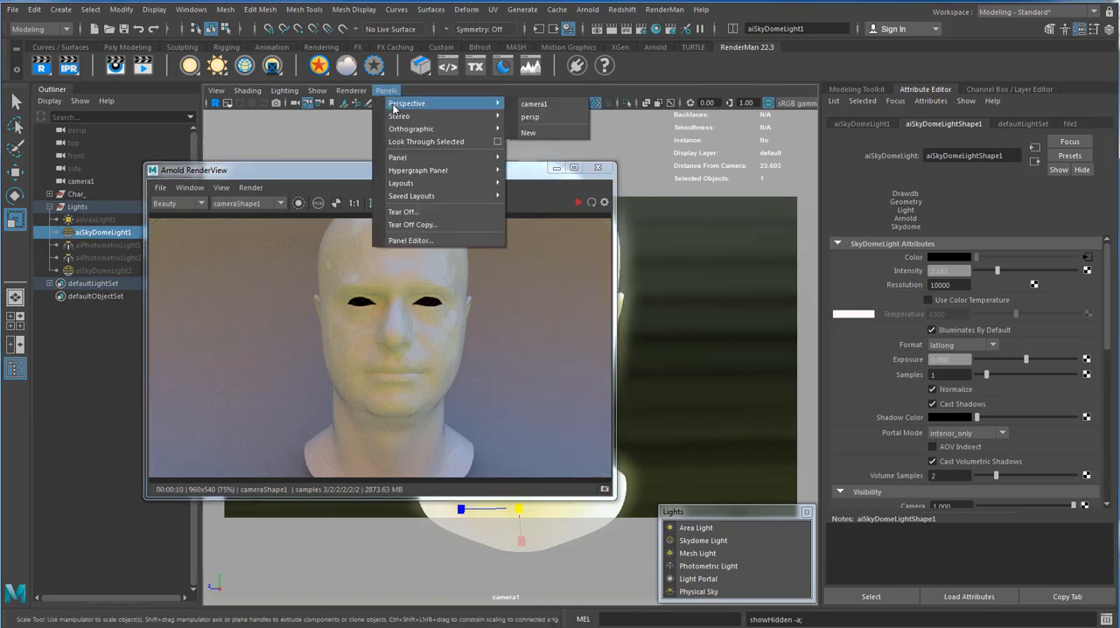
click(540, 106)
drag(482, 178, 221, 391)
key(f)
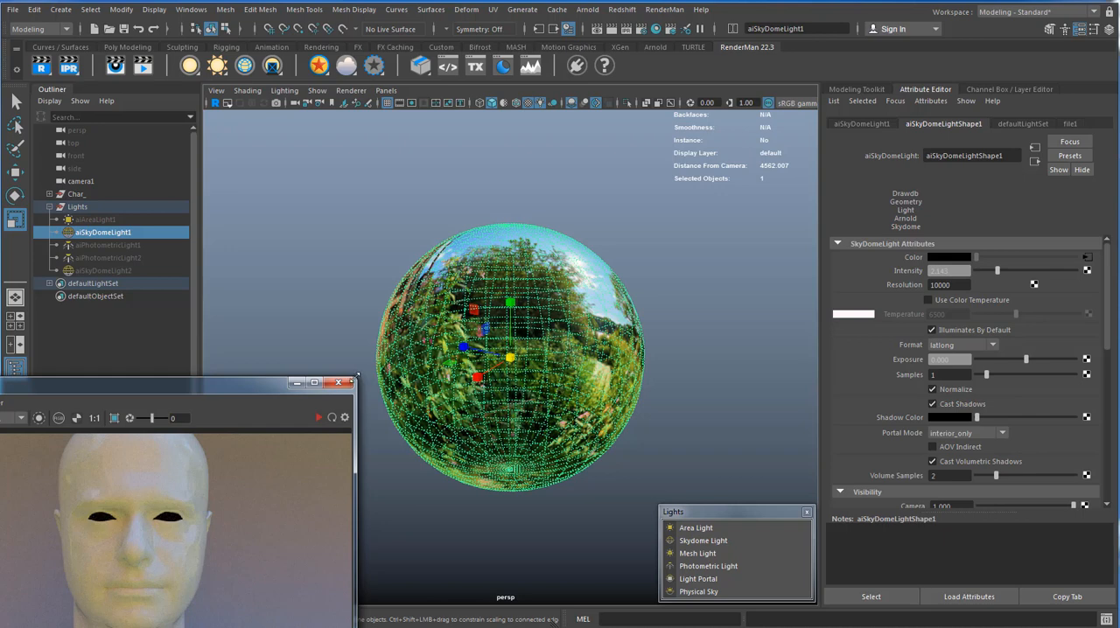
Compare the rendered head with the environment image on the skydome from different angles.
drag(262, 388, 368, 304)
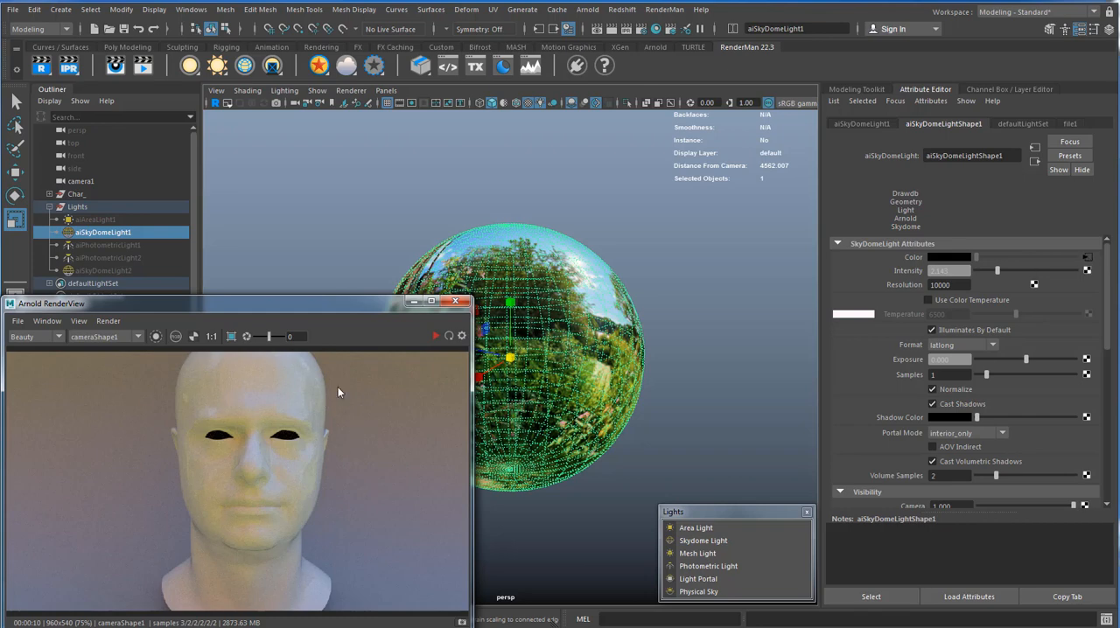
click(139, 488)
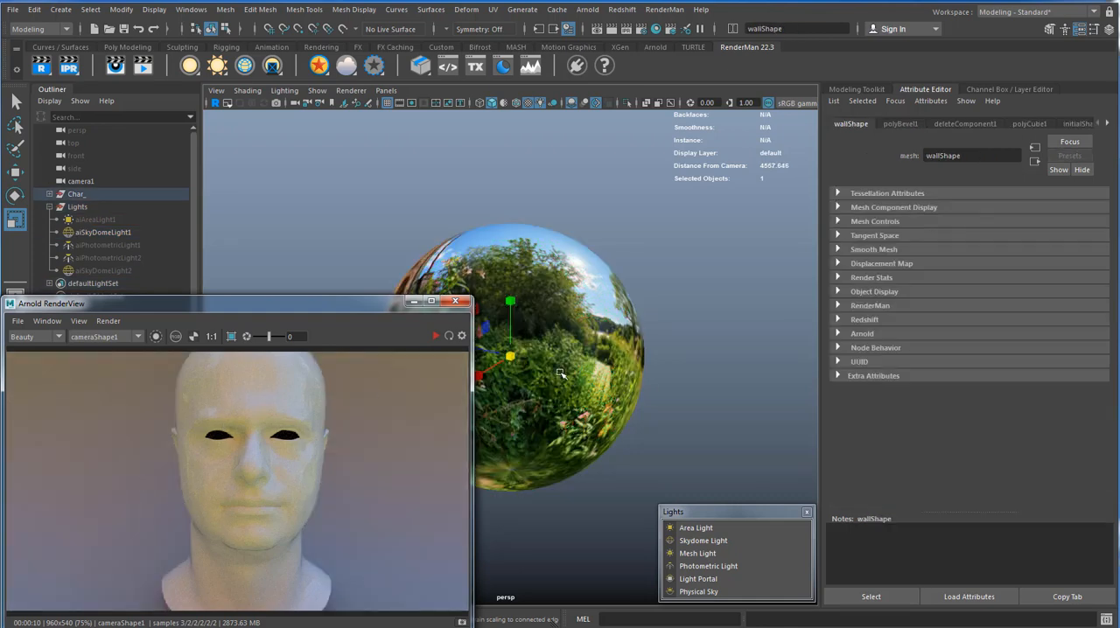
alt+drag(567, 335, 598, 282)
alt+middle_drag(573, 307, 523, 347)
drag(395, 305, 618, 203)
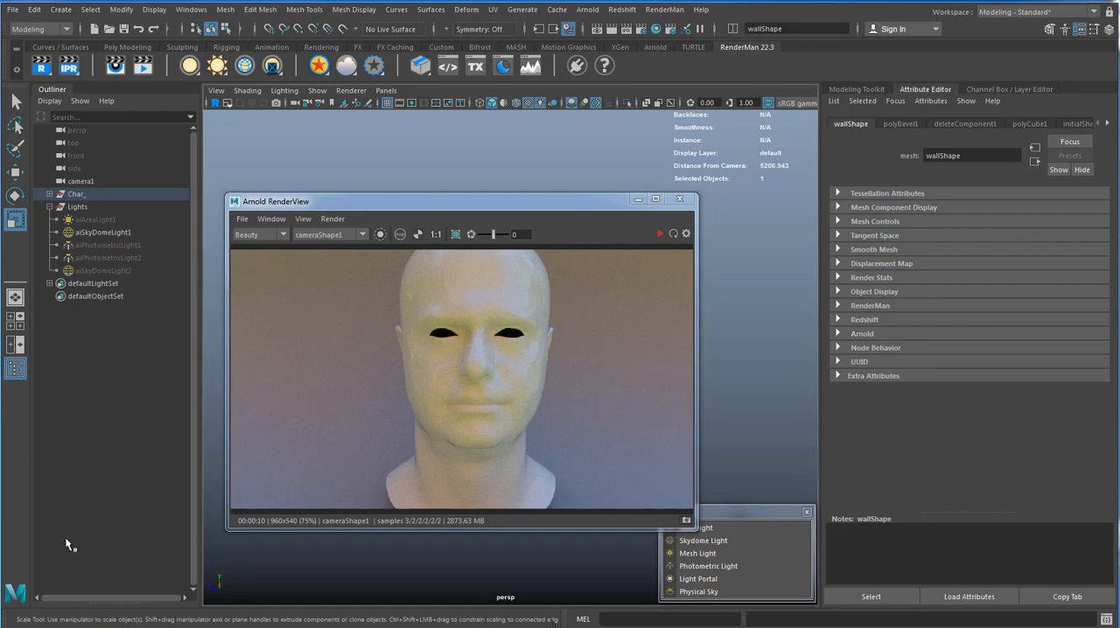
Switch to the browser and look through the HDRI categories on HDRI Haven, and return to Maya.
click(104, 626)
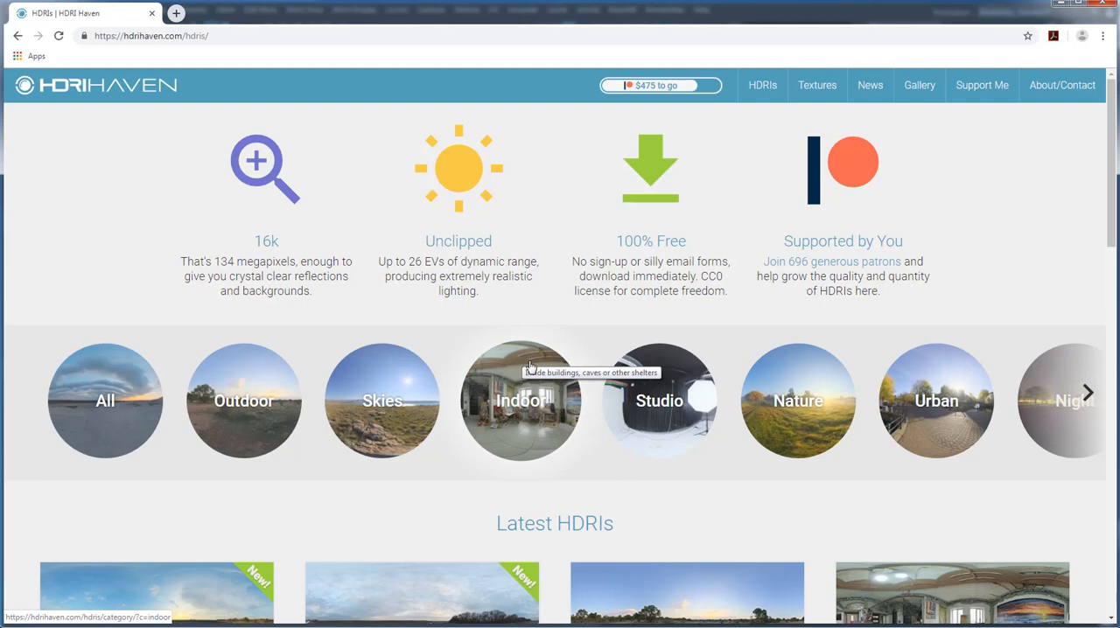
click(1087, 395)
click(1087, 395)
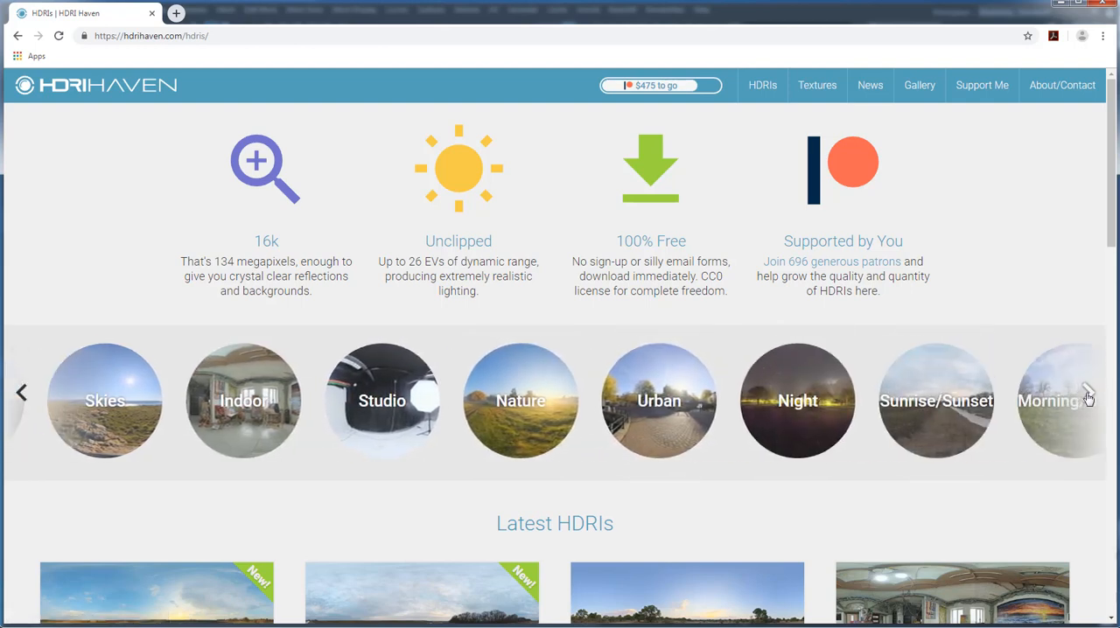
click(1087, 394)
click(1087, 394)
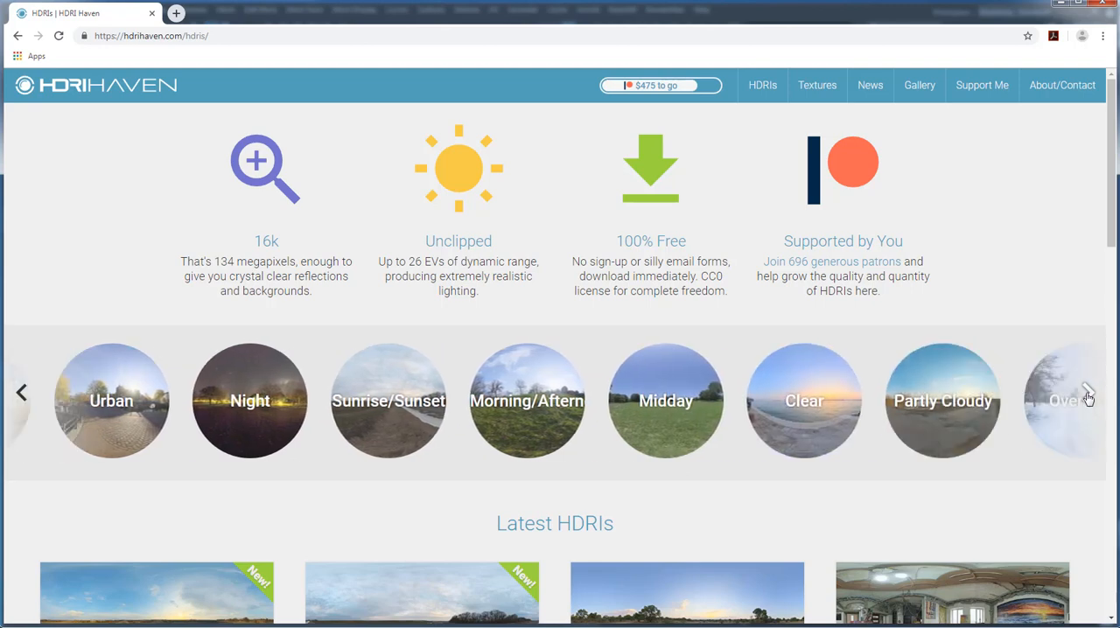
click(1088, 395)
click(1087, 394)
click(1087, 395)
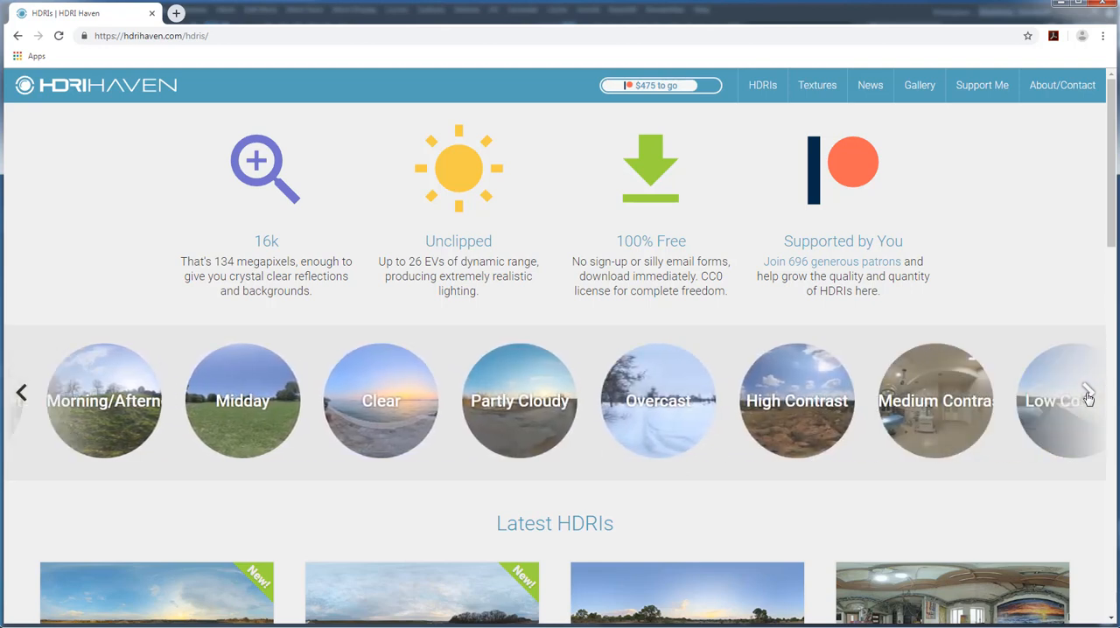
click(1087, 394)
click(1087, 394)
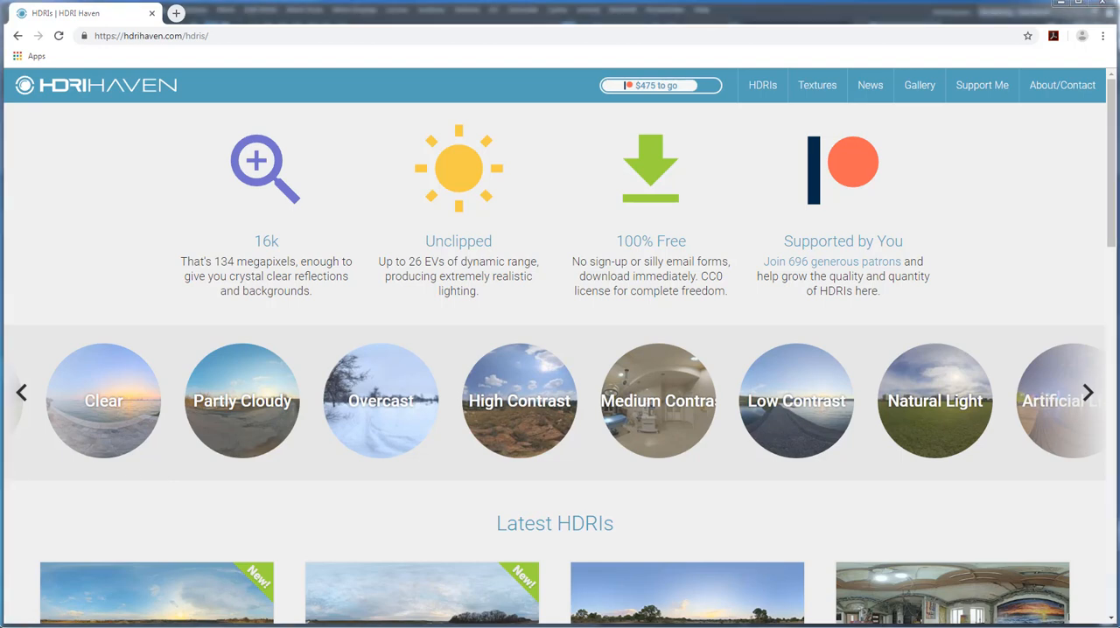
click(1061, 4)
Select aiSkyDomeLight1 for a closer view of its environment image, and look through camera1 again.
drag(604, 211, 496, 396)
click(492, 302)
scroll(493, 302, up, 5)
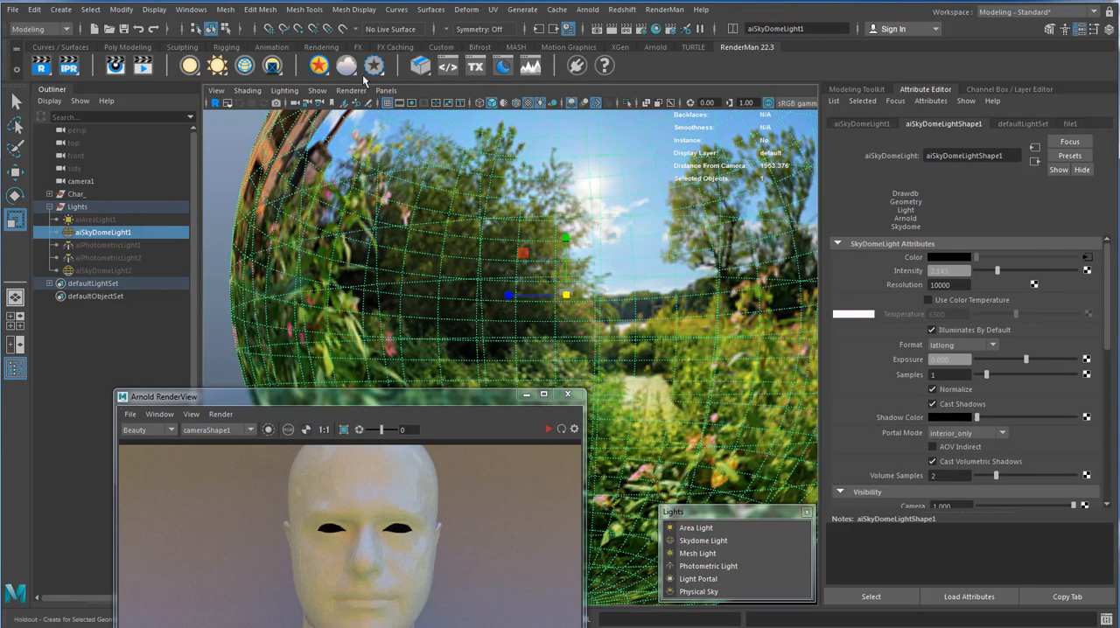
click(386, 90)
mouse_move(407, 104)
click(529, 106)
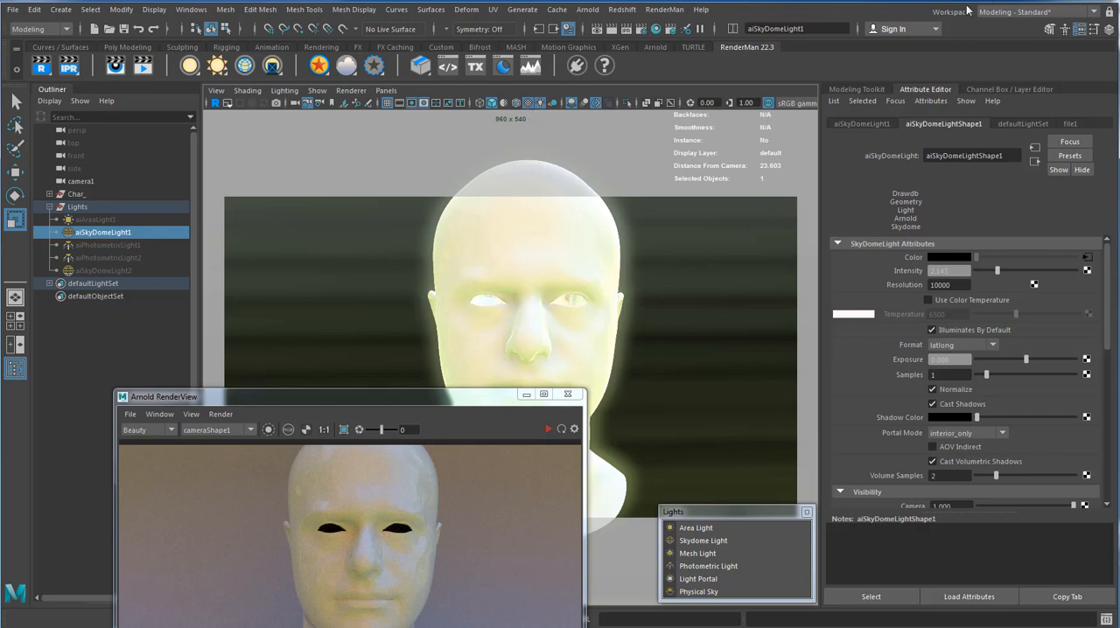
Select the wall behind the head, display its channel values, and check the viewport's color transform options.
click(708, 317)
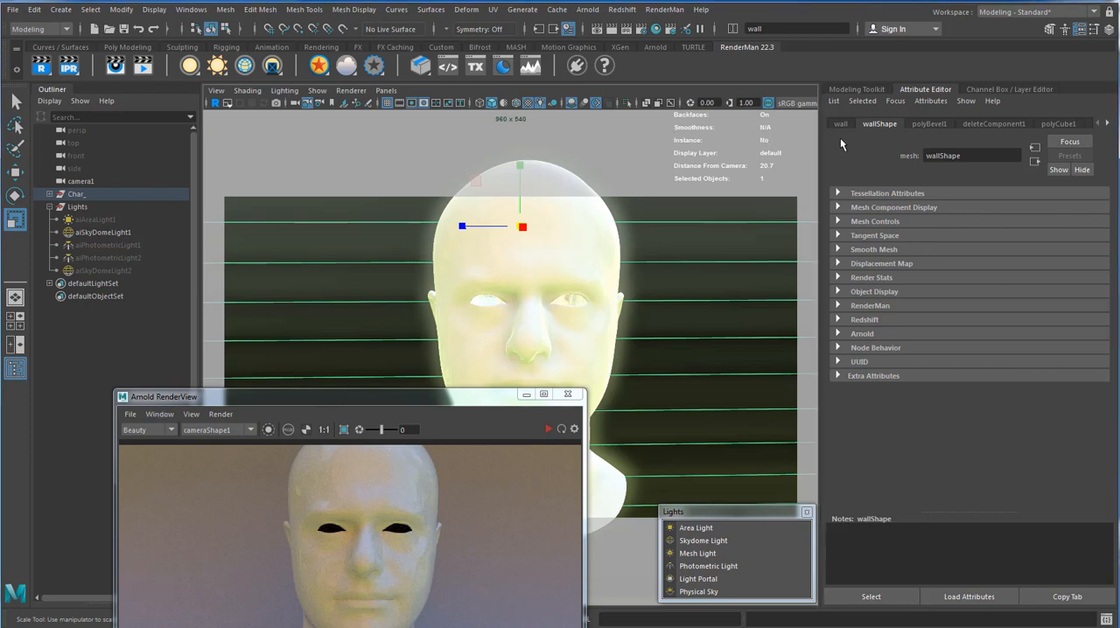
key(ctrl+a)
click(801, 105)
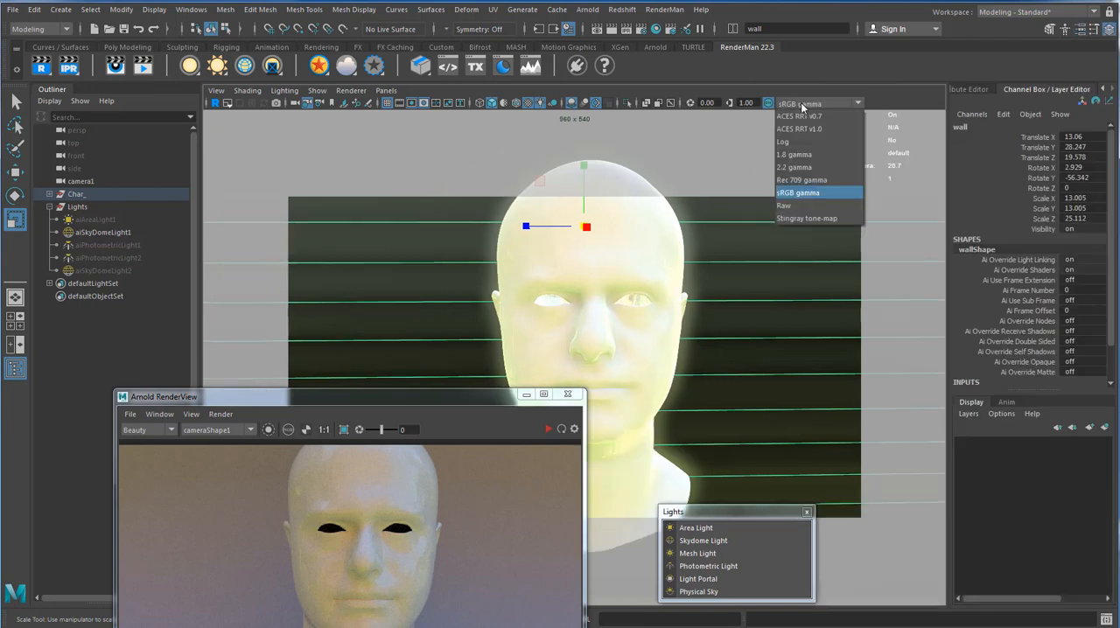
click(801, 105)
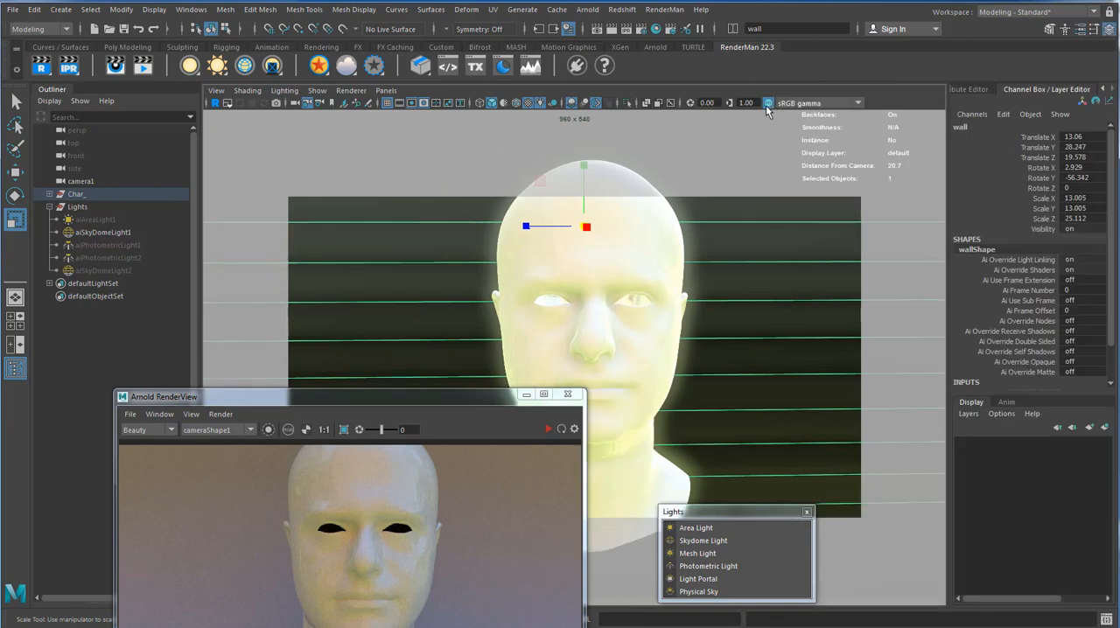
Set the color space of aiSkyDomeLight1's environment image file to Raw.
key(ctrl+a)
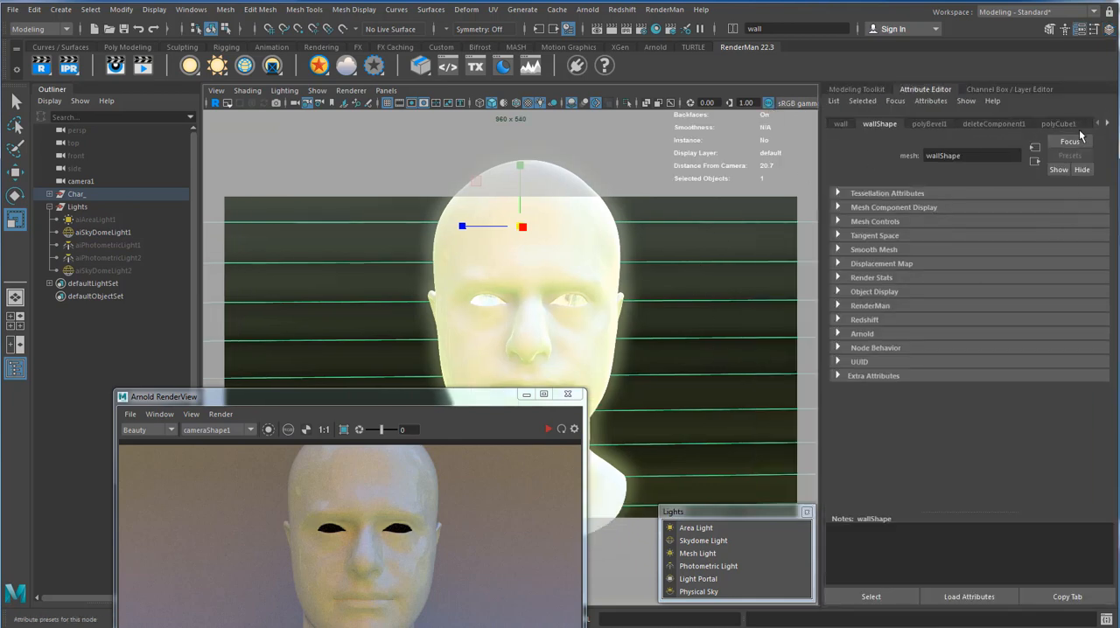
click(131, 232)
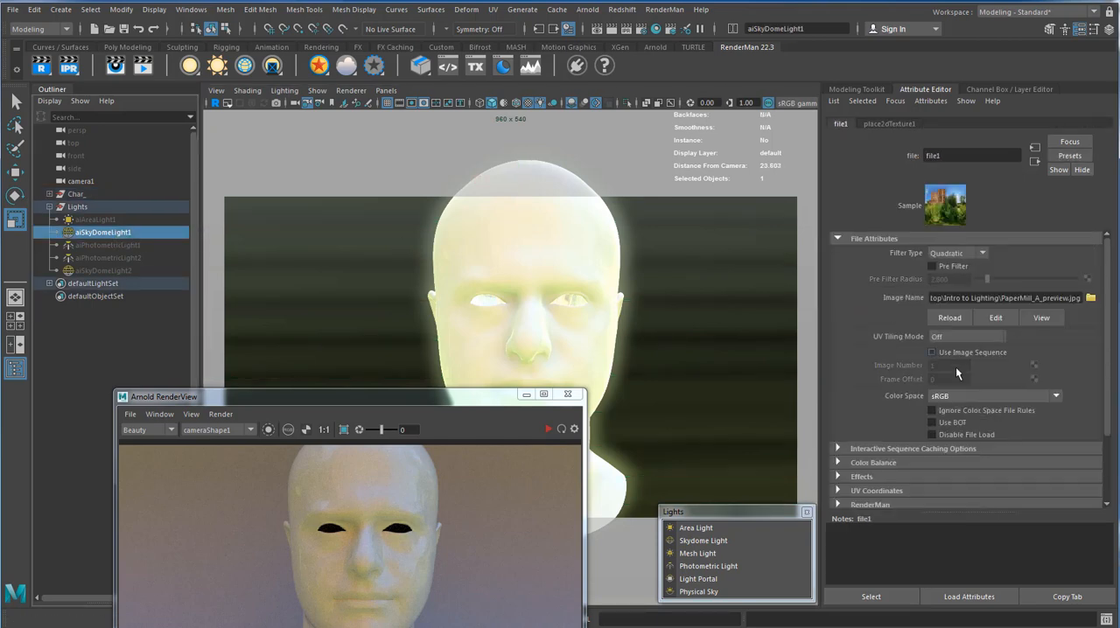
scroll(954, 377, down, 2)
click(948, 309)
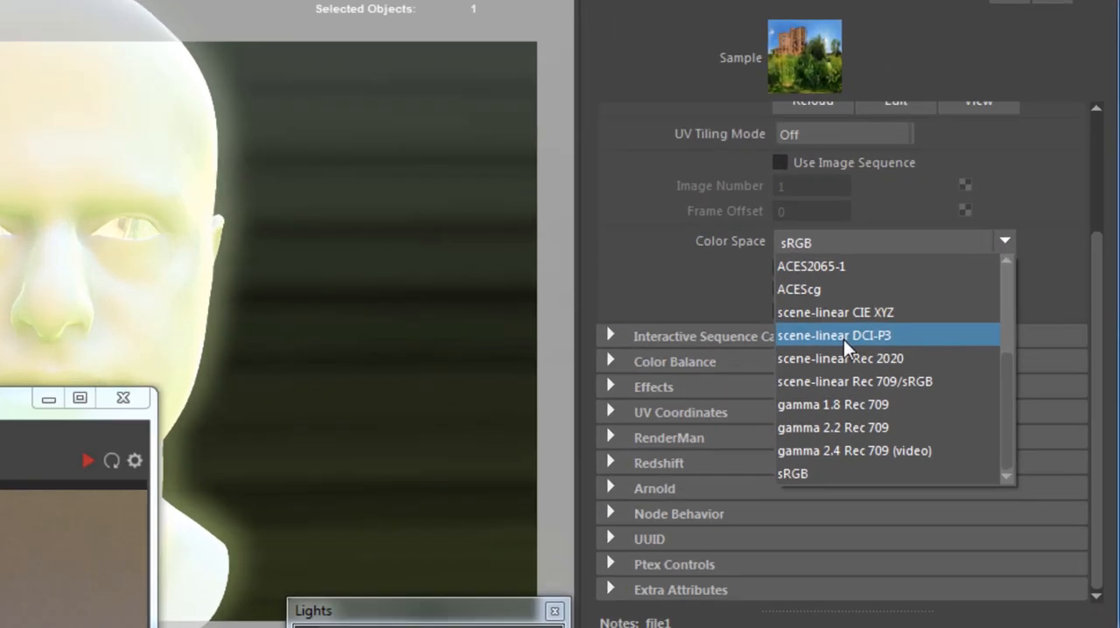
scroll(967, 365, up, 3)
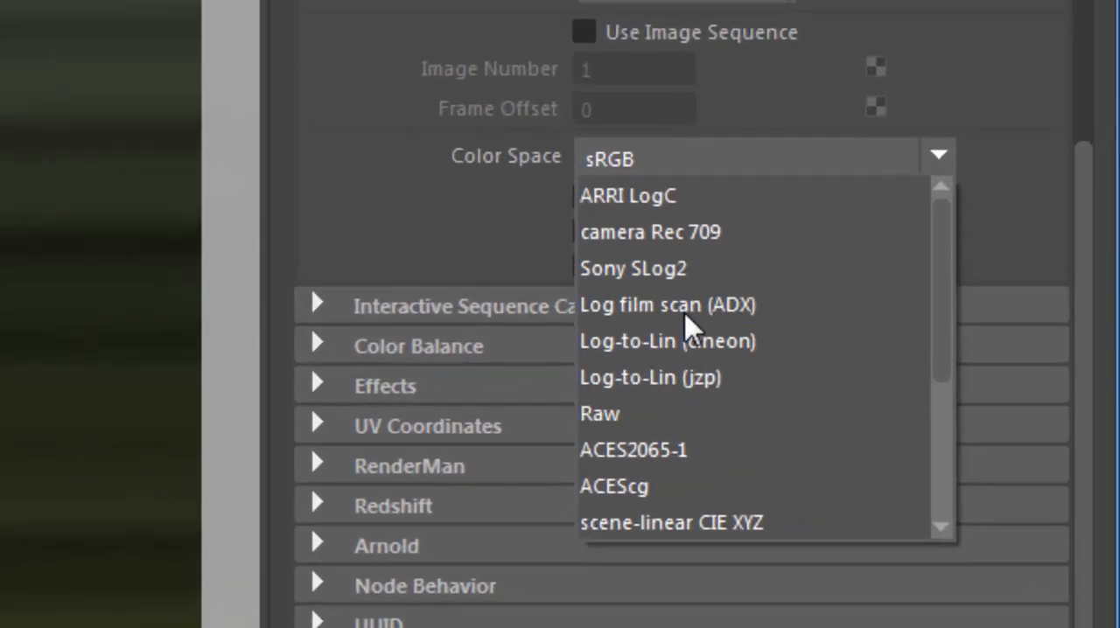
click(629, 419)
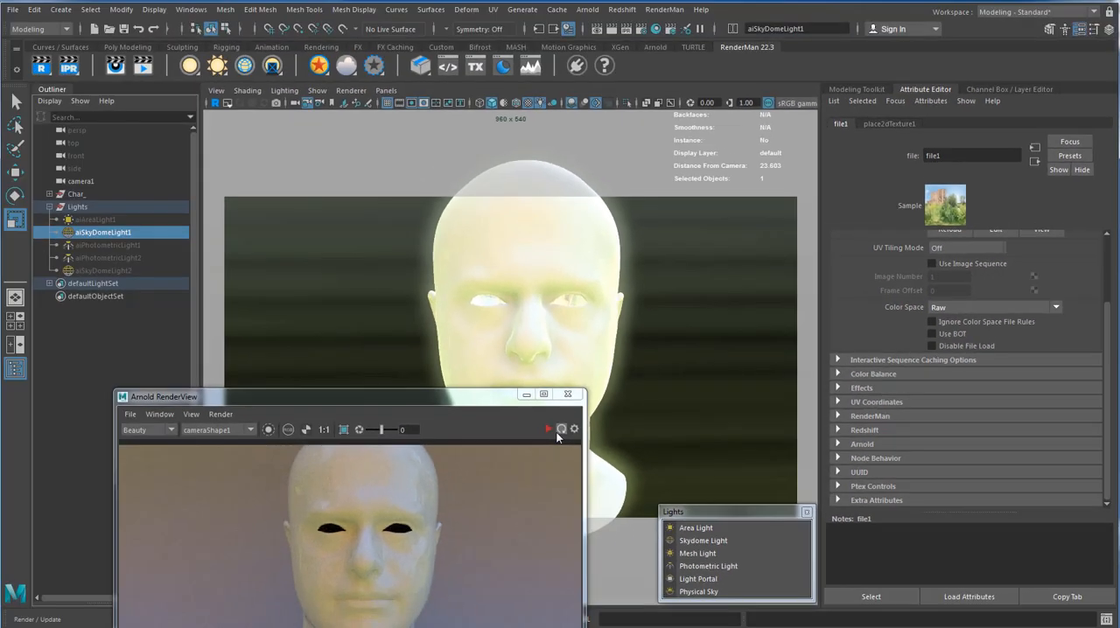
Review the skydome light's shape attributes beside the render, including its Portal Mode options.
drag(152, 393, 294, 168)
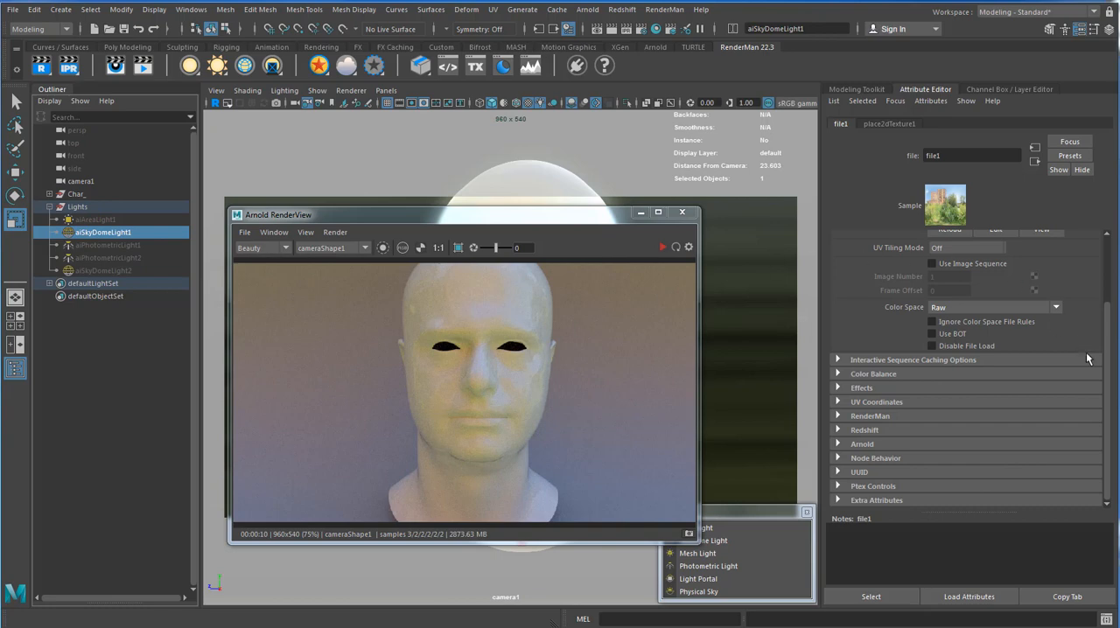
mouse_move(1108, 371)
mouse_down()
mouse_move(1109, 303)
mouse_move(1107, 354)
mouse_up()
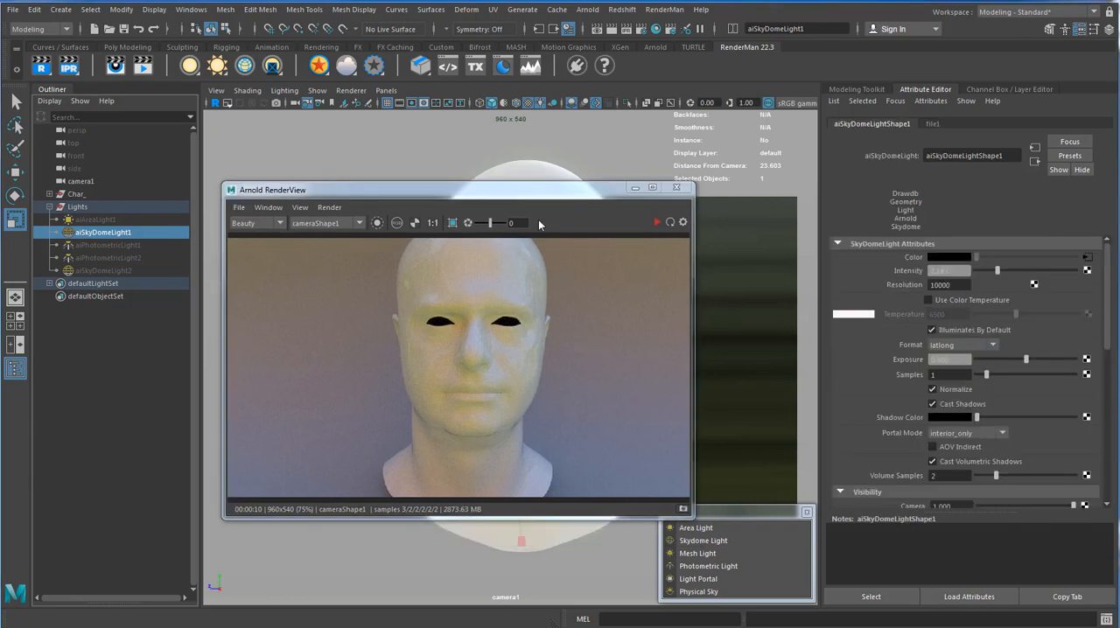
drag(468, 189, 435, 136)
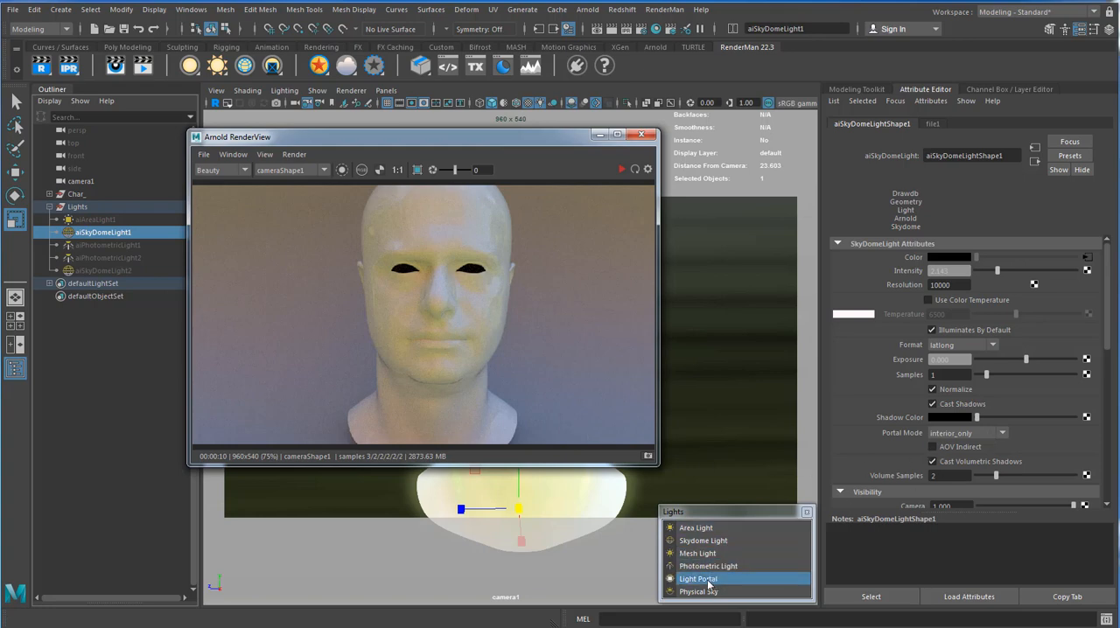
click(958, 434)
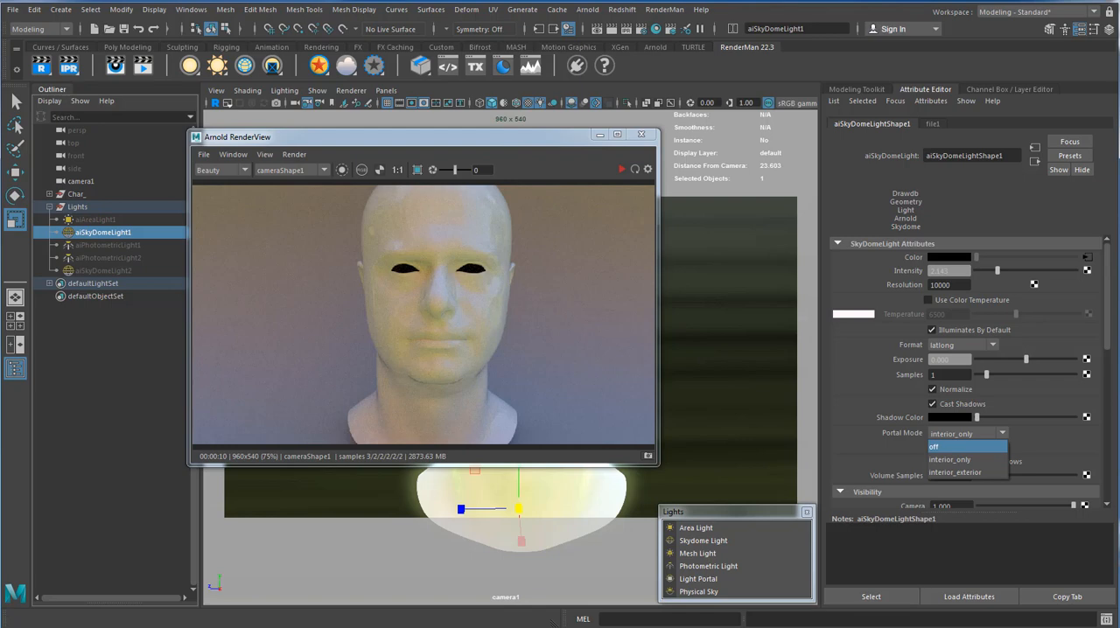
key(Escape)
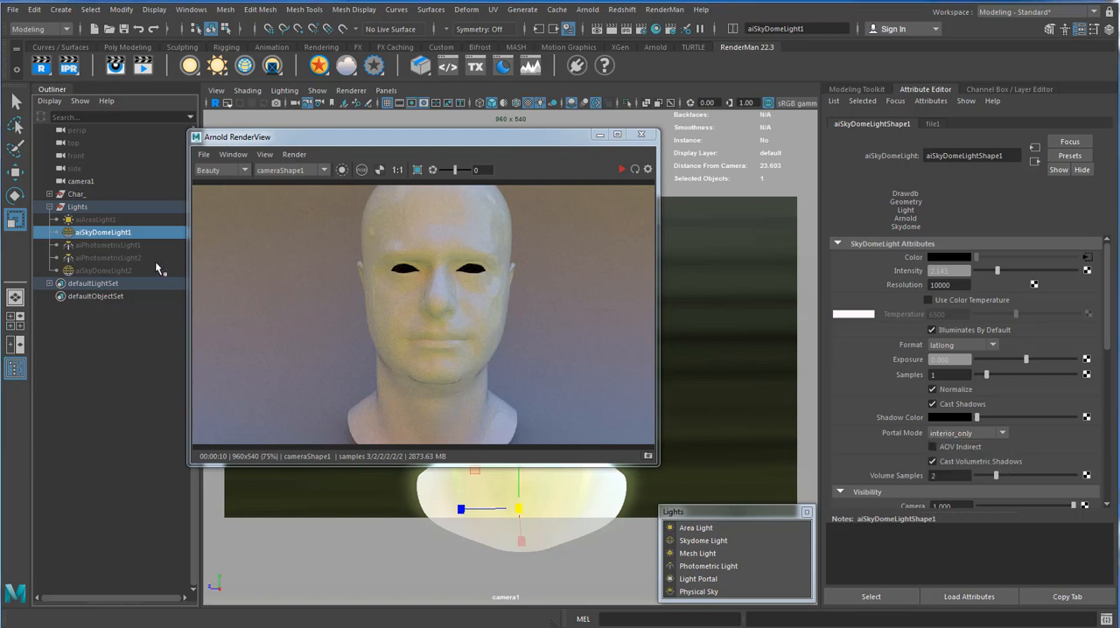
Hide aiSkyDomeLight1 and show the hidden aiPhotometricLight1 and aiPhotometricLight2.
click(119, 236)
key(h)
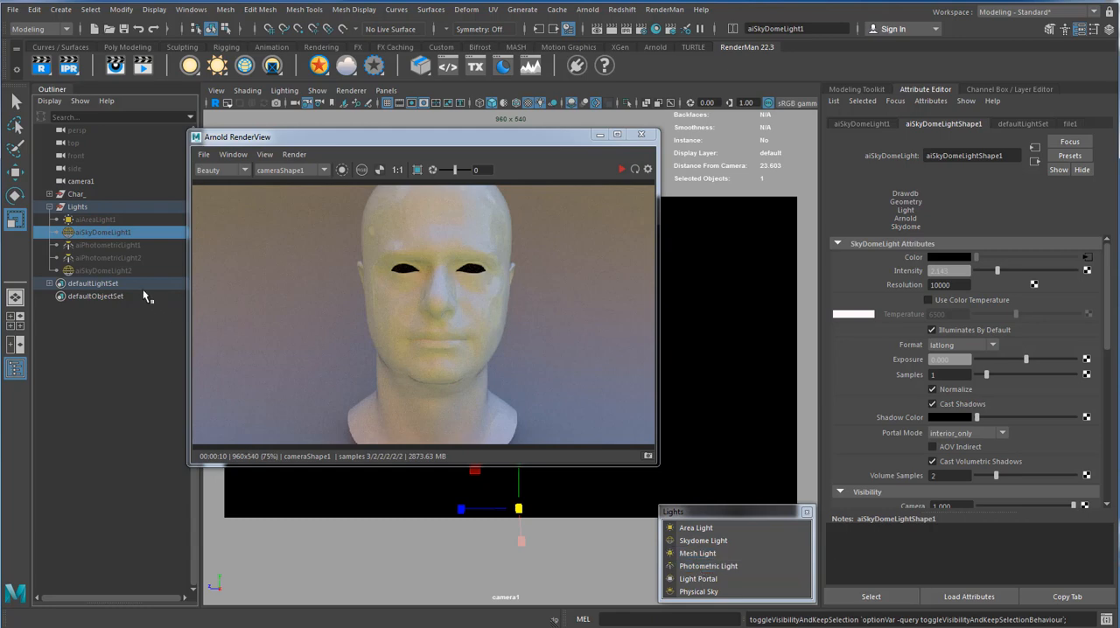
drag(107, 247, 107, 252)
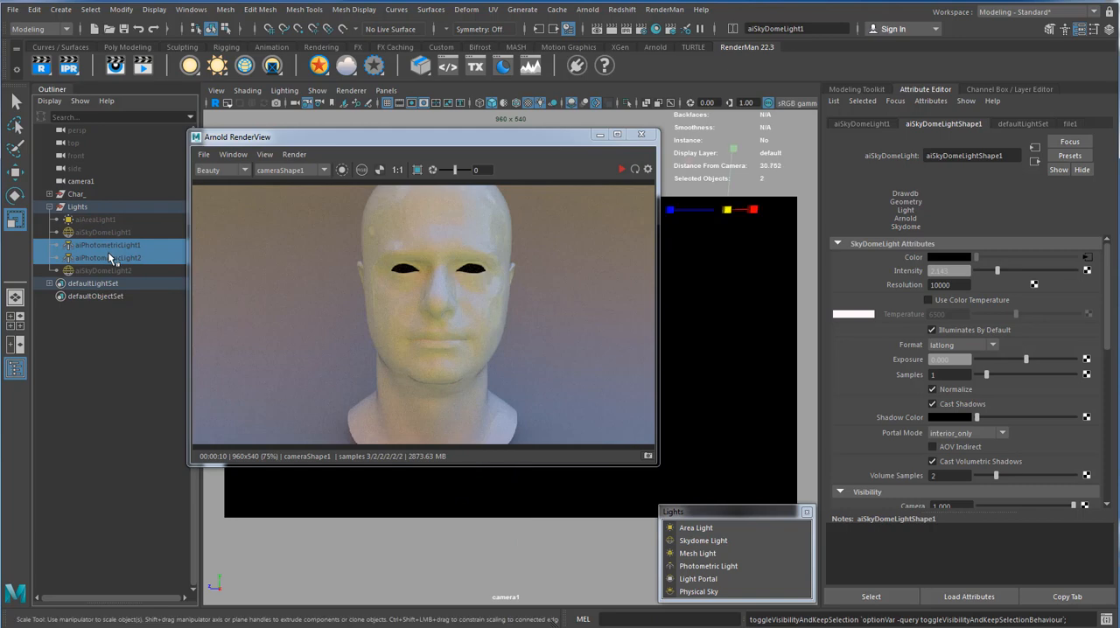
key(shift+h)
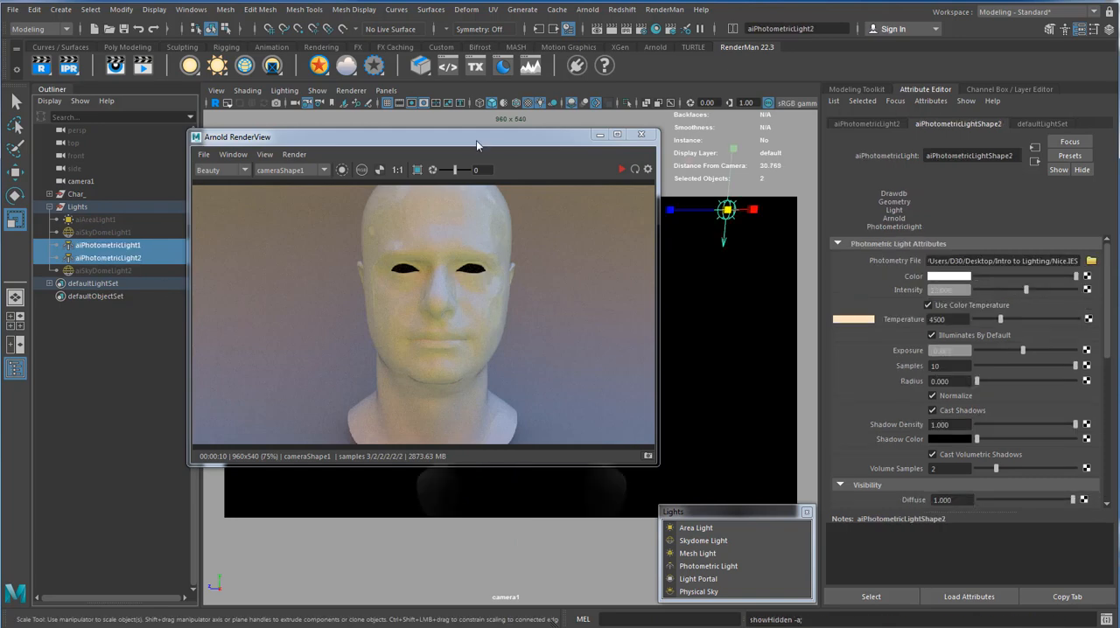
drag(476, 145, 551, 173)
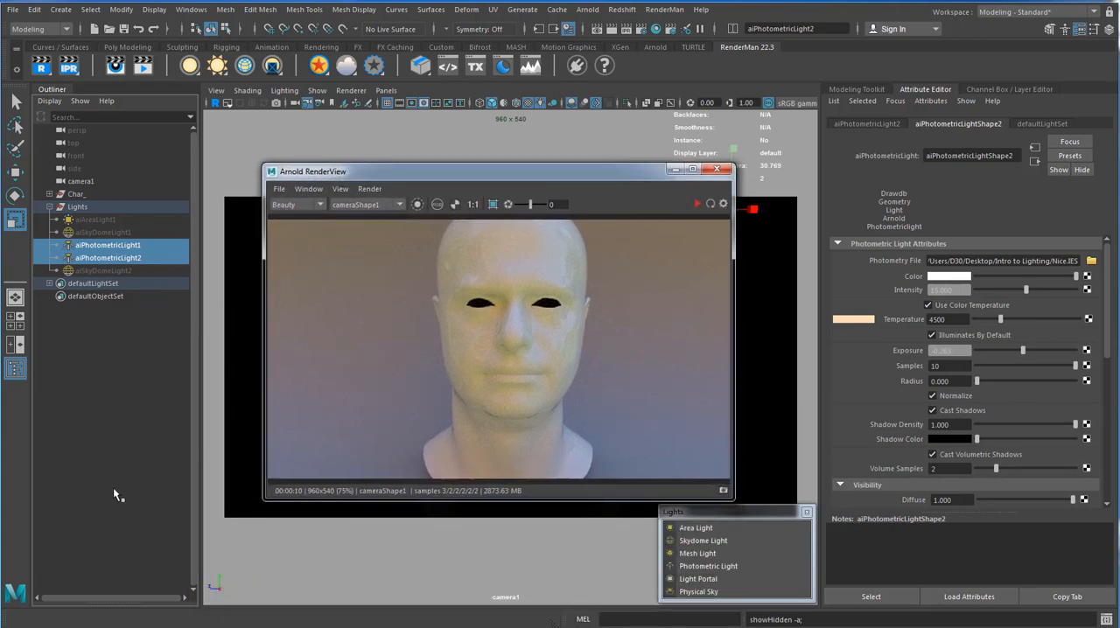
Switch to the browser, look through LeoMoon Studios' IES Lights Pack page, and return to Maya.
click(175, 626)
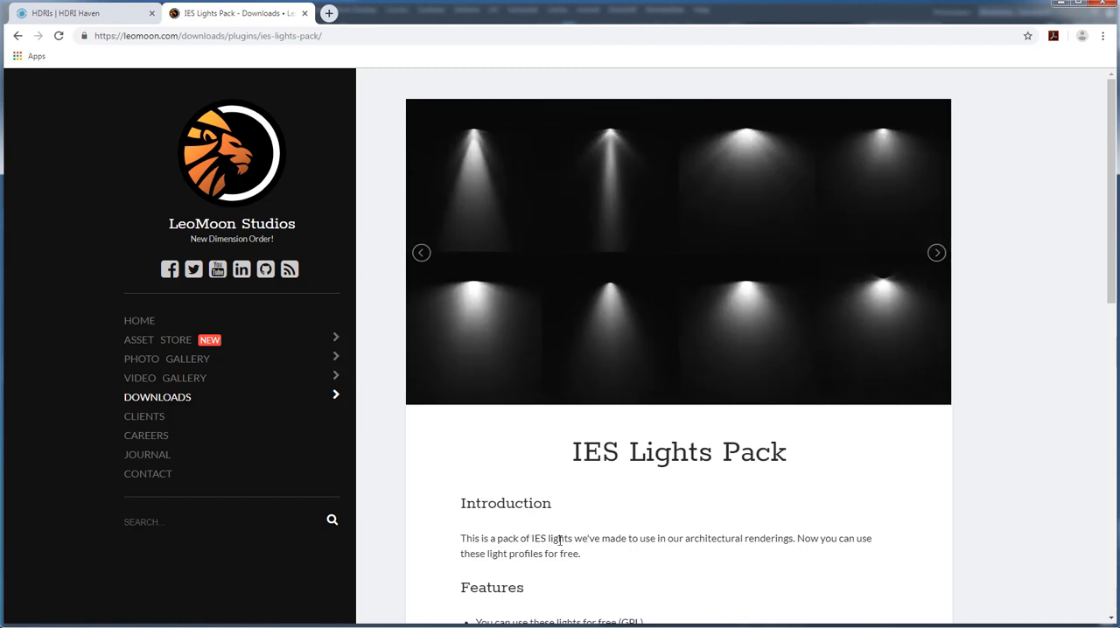
scroll(745, 531, down, 2)
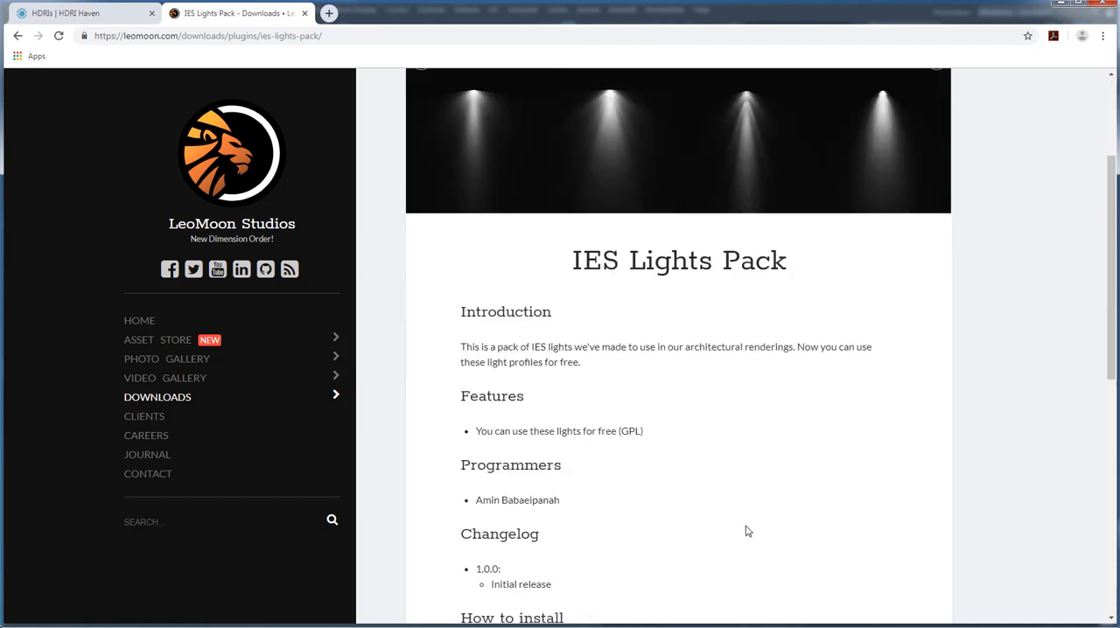
scroll(746, 531, down, 2)
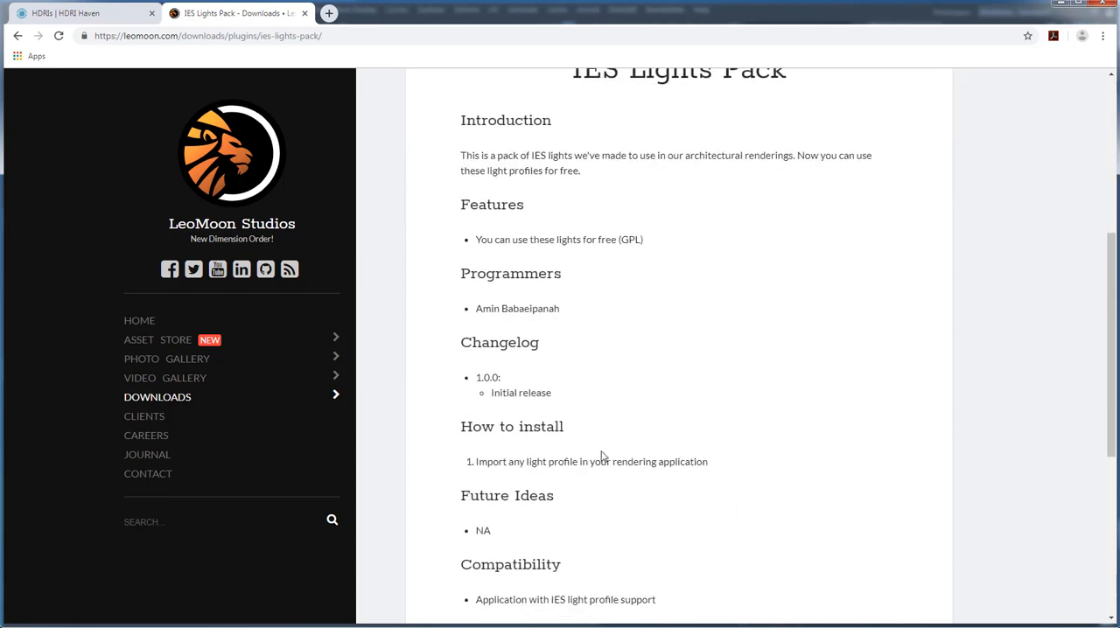
scroll(602, 491, up, 4)
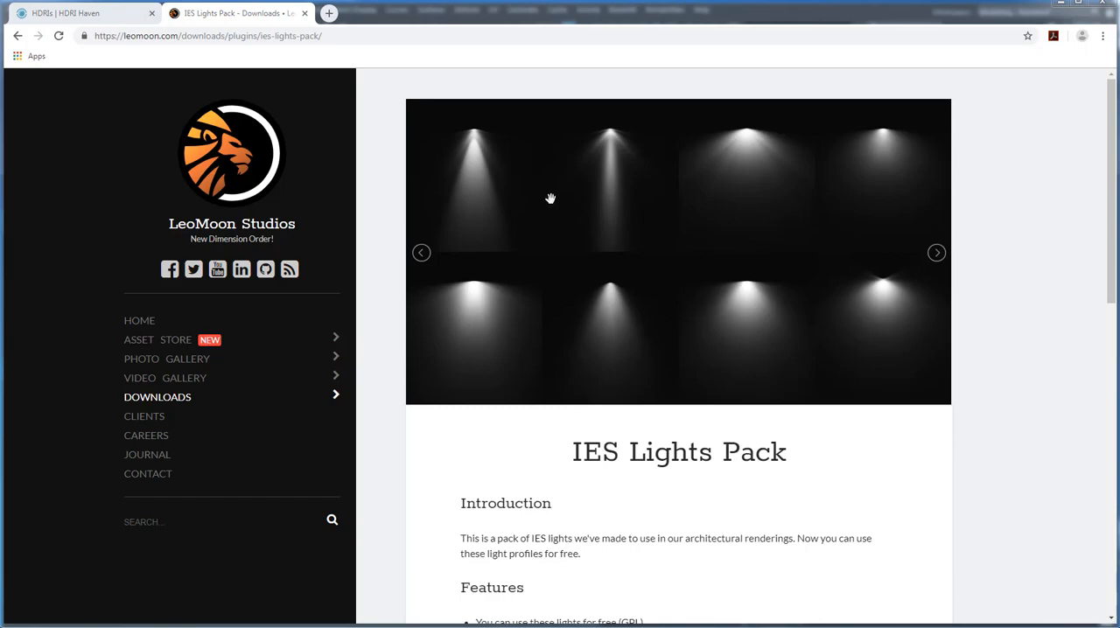
click(1061, 4)
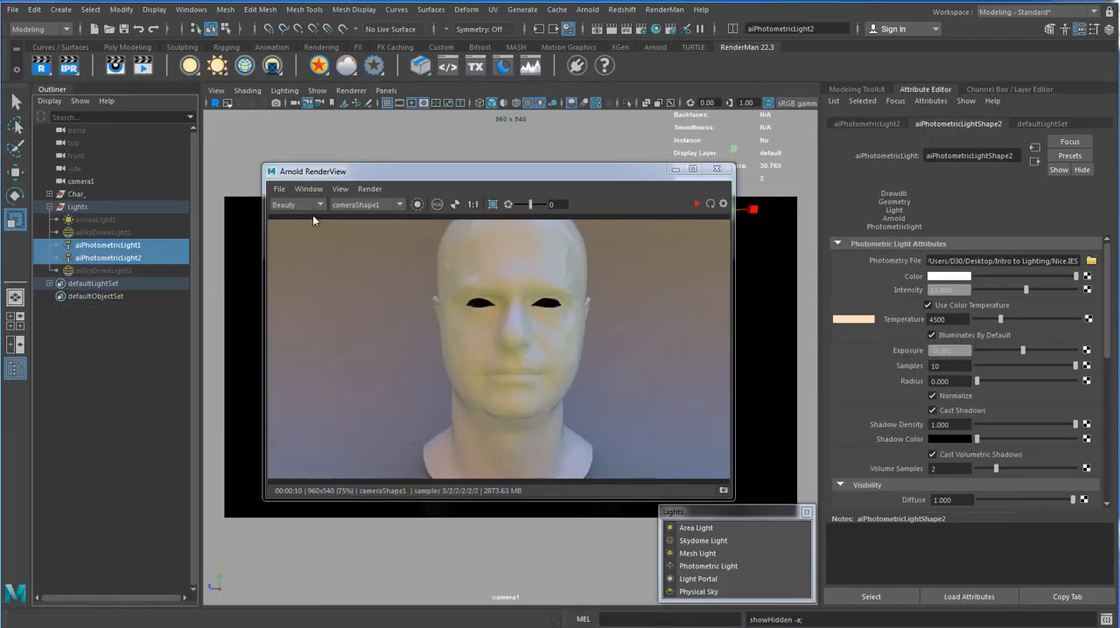
Select aiPhotometricLight1 and highlight the IES extension of its photometry file name.
click(116, 246)
drag(470, 174, 399, 269)
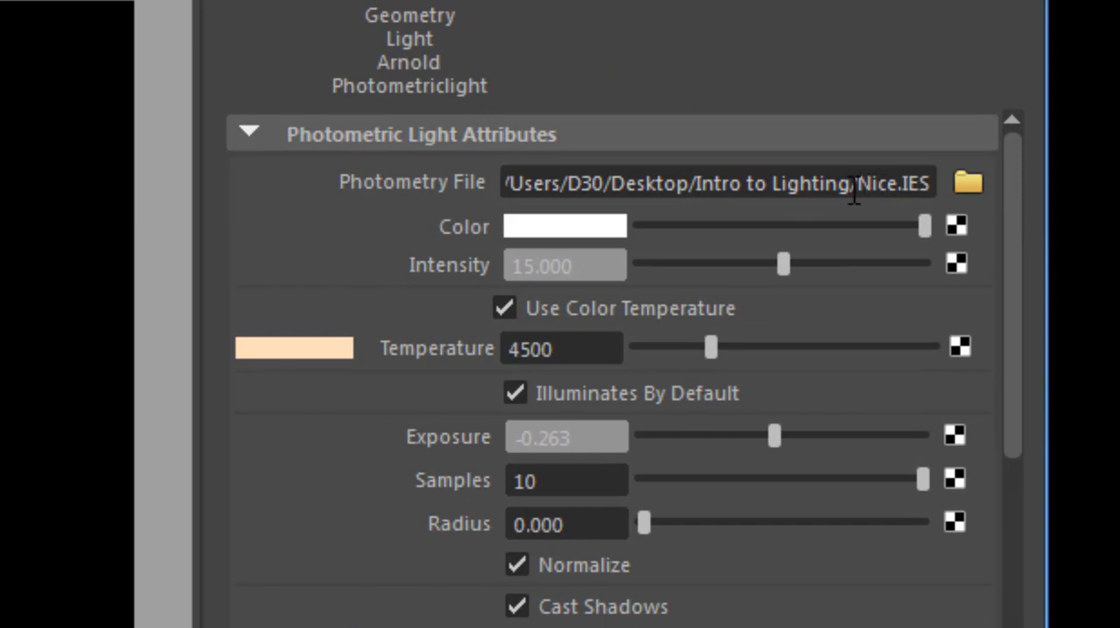
double_click(908, 186)
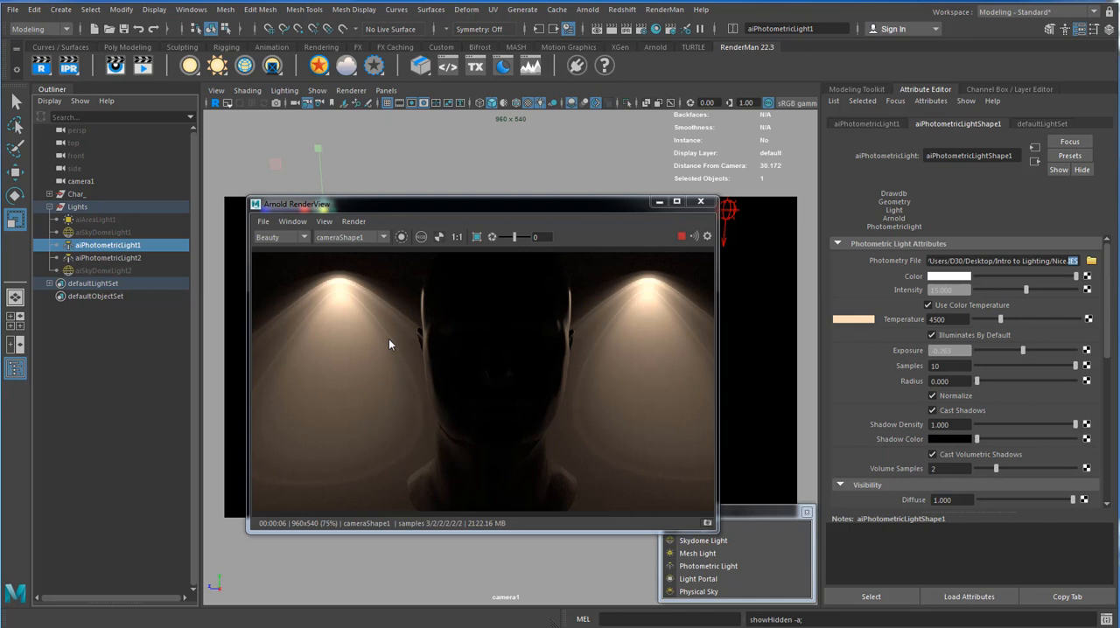
Compare the rendered light cones with the photometric lights in the viewport, selecting aiPhotometricLight1 there.
drag(394, 210, 372, 268)
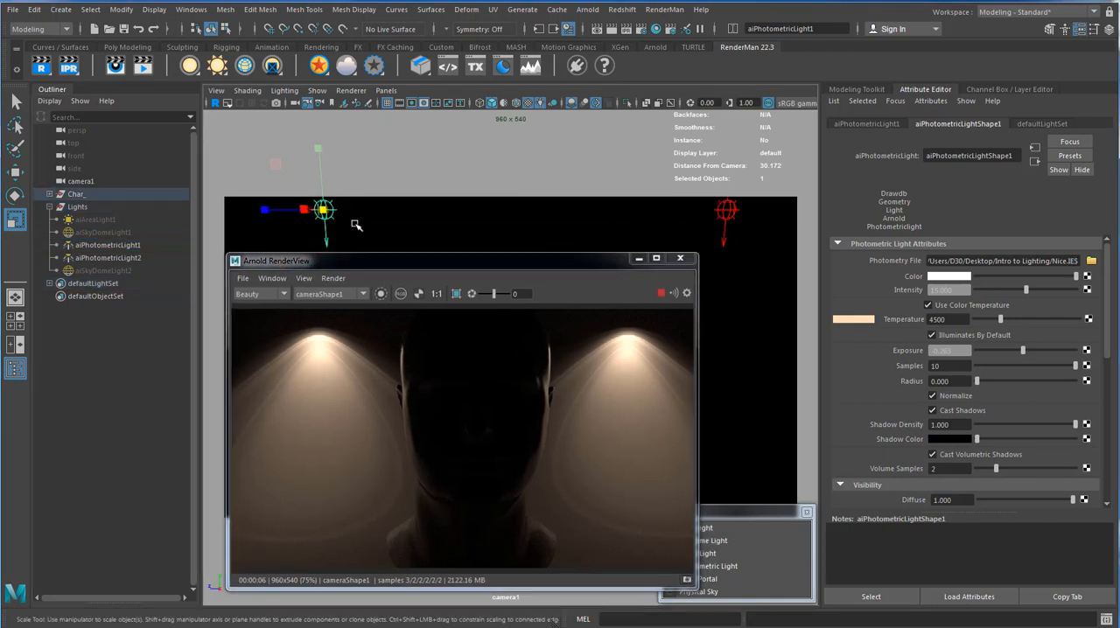
click(349, 226)
click(324, 211)
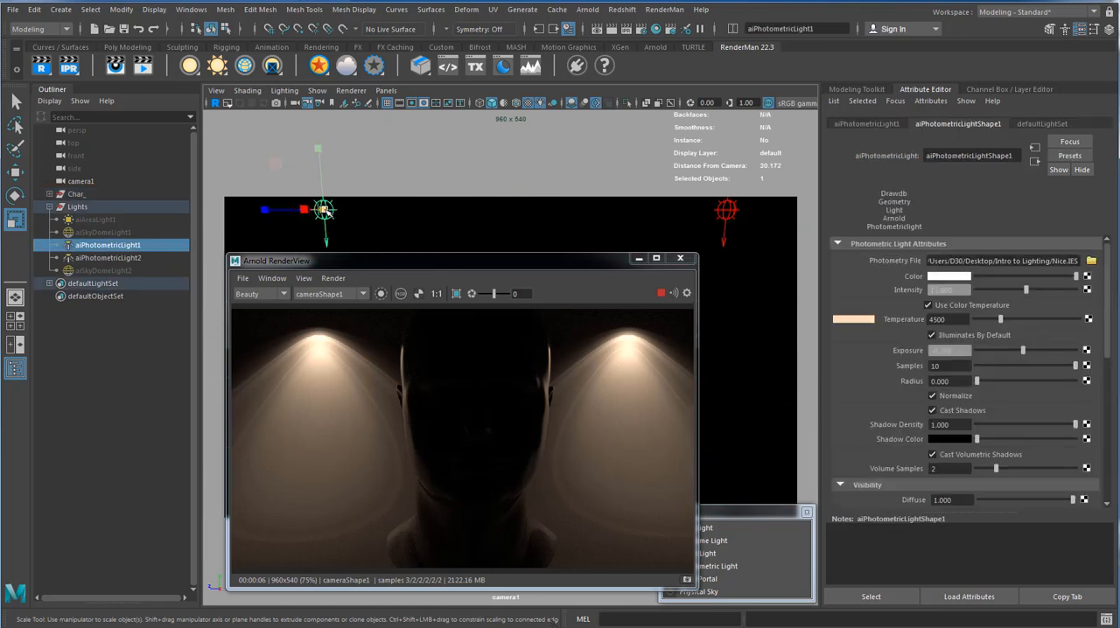
drag(348, 264, 380, 222)
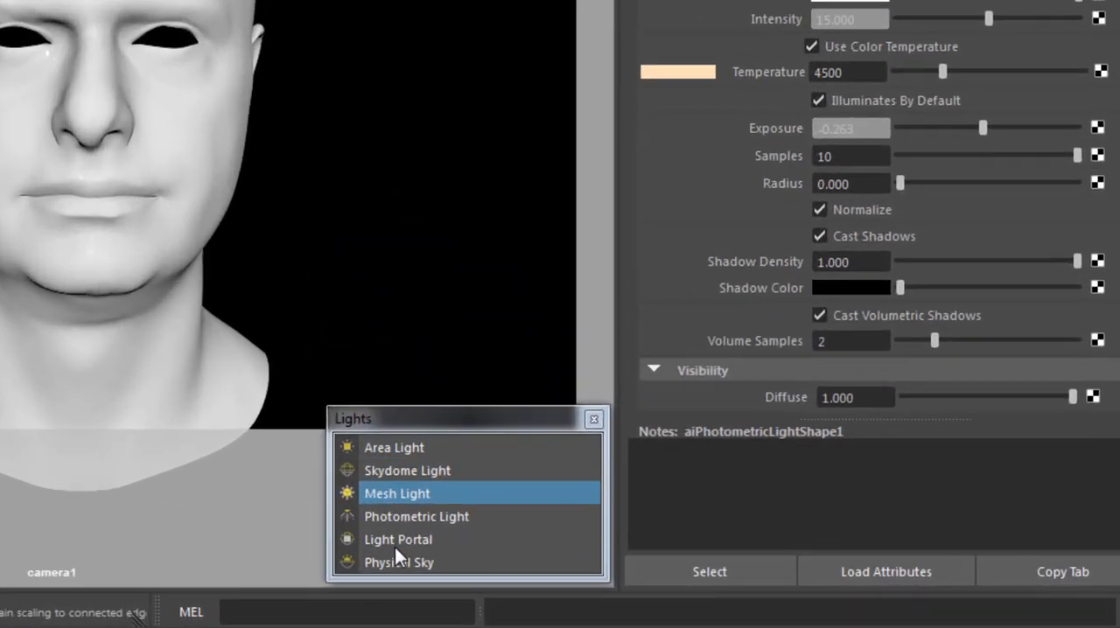
Create an Arnold Physical Sky light, select its skydome, and bring up the Arnold RenderView.
click(374, 562)
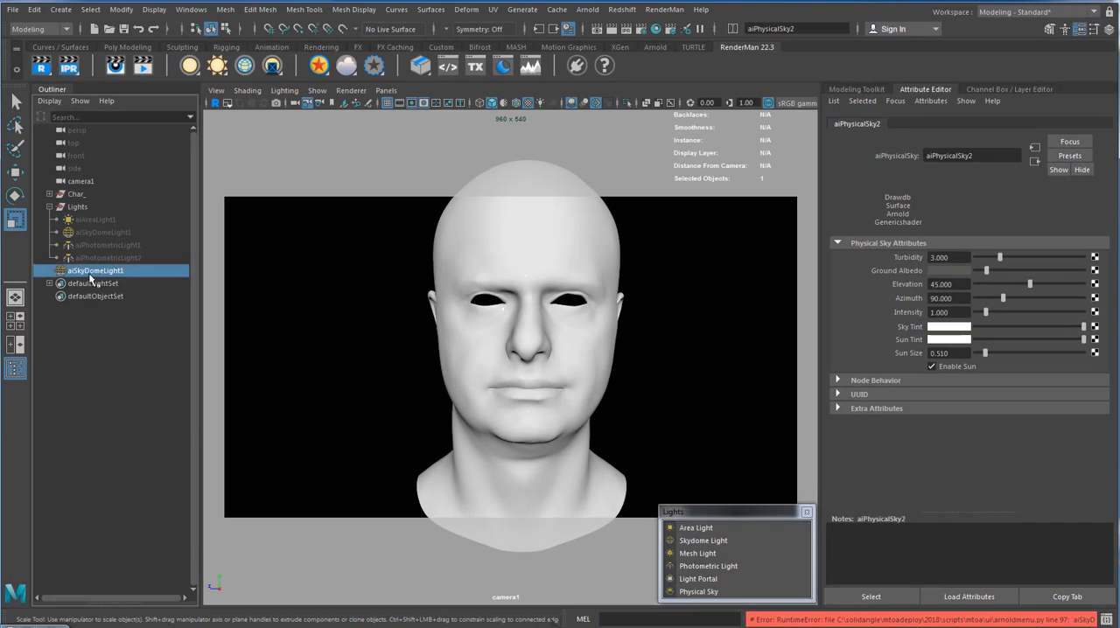
click(91, 274)
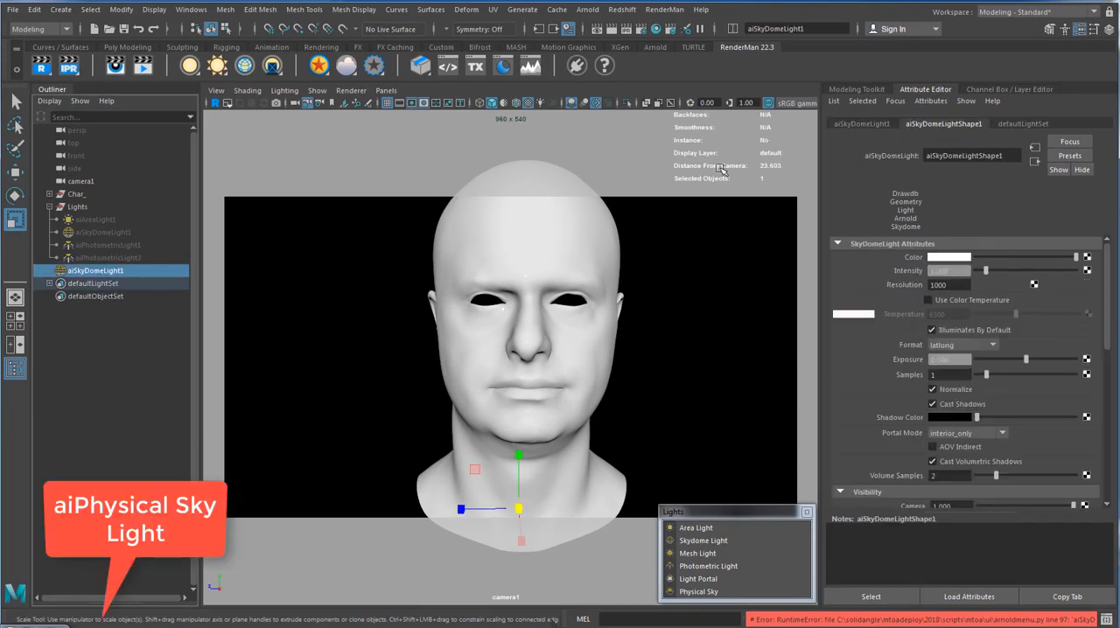
click(588, 10)
click(600, 33)
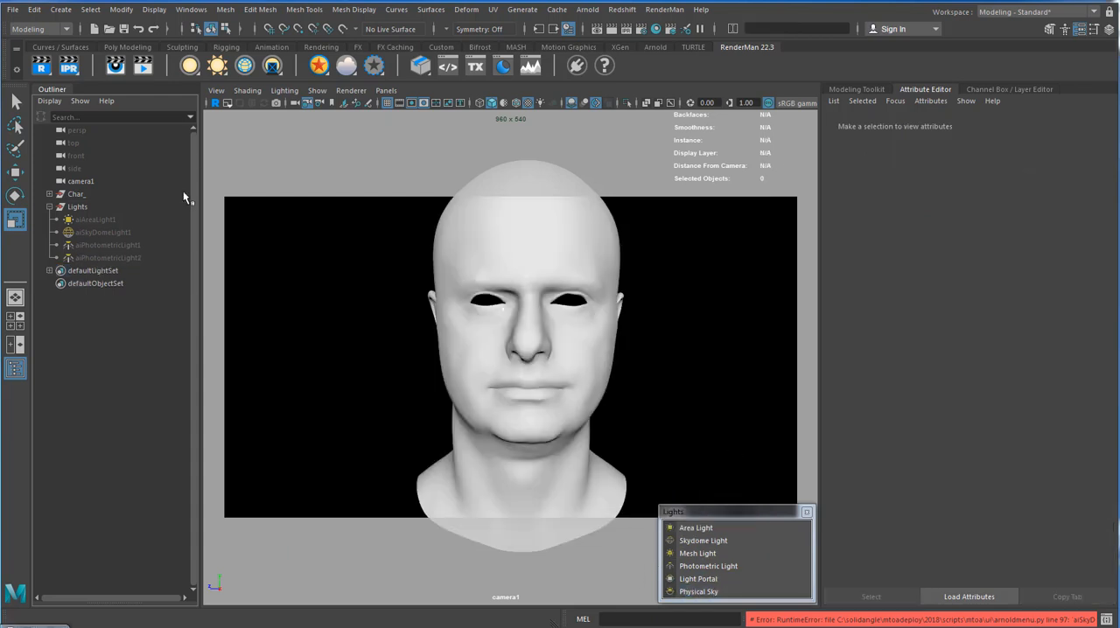
Float the list of creatable lights beside the viewport and create a Maya standard Spot Light.
click(90, 9)
mouse_move(61, 9)
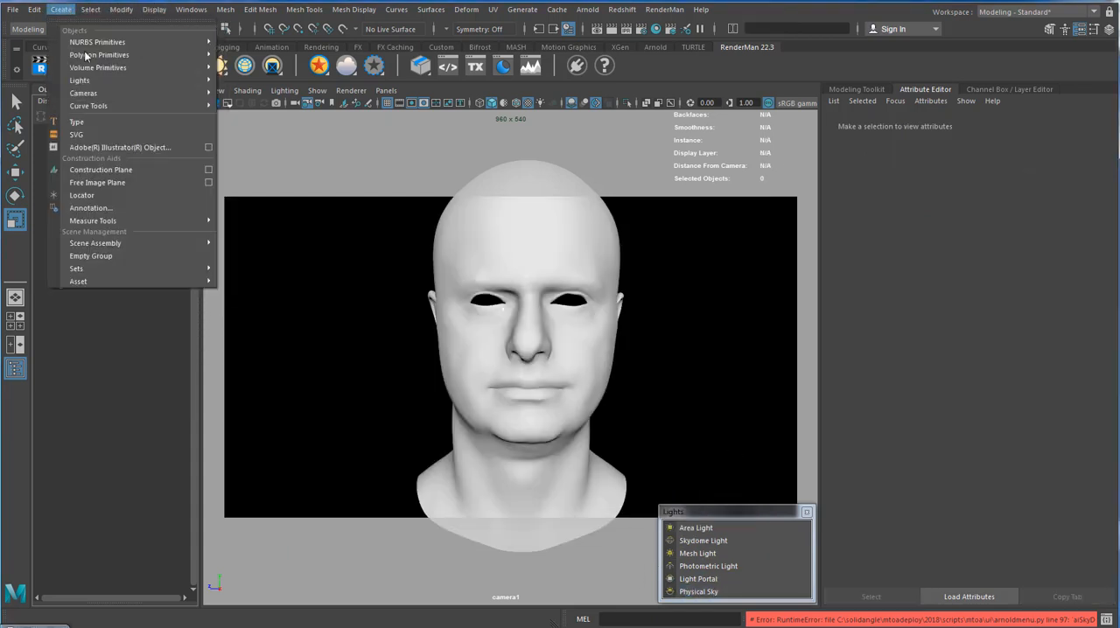
mouse_move(112, 91)
click(254, 82)
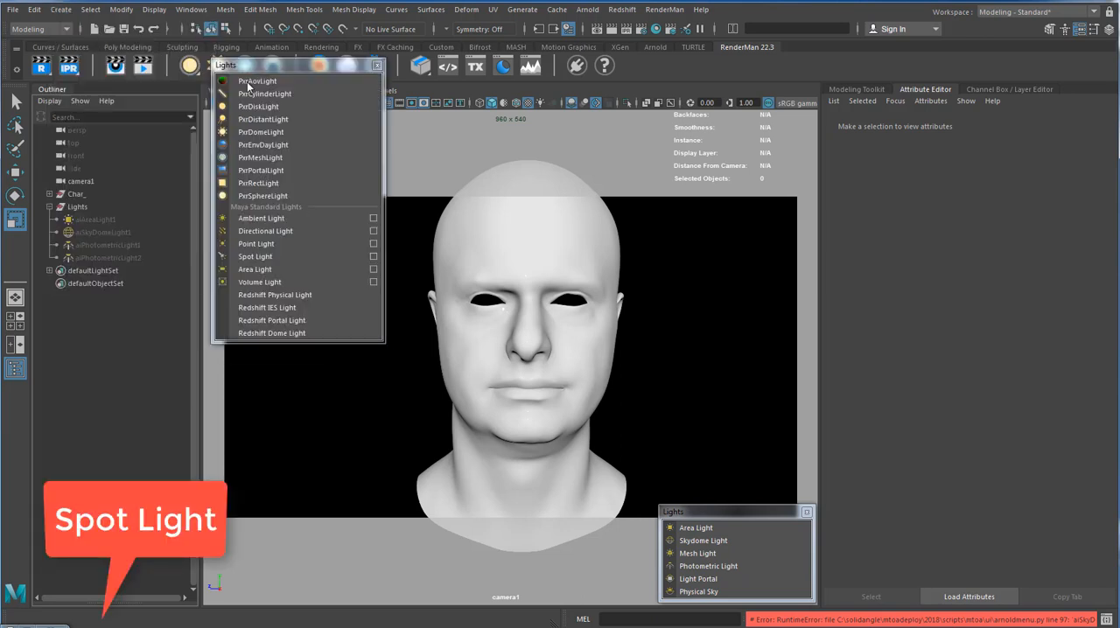
drag(256, 70, 860, 320)
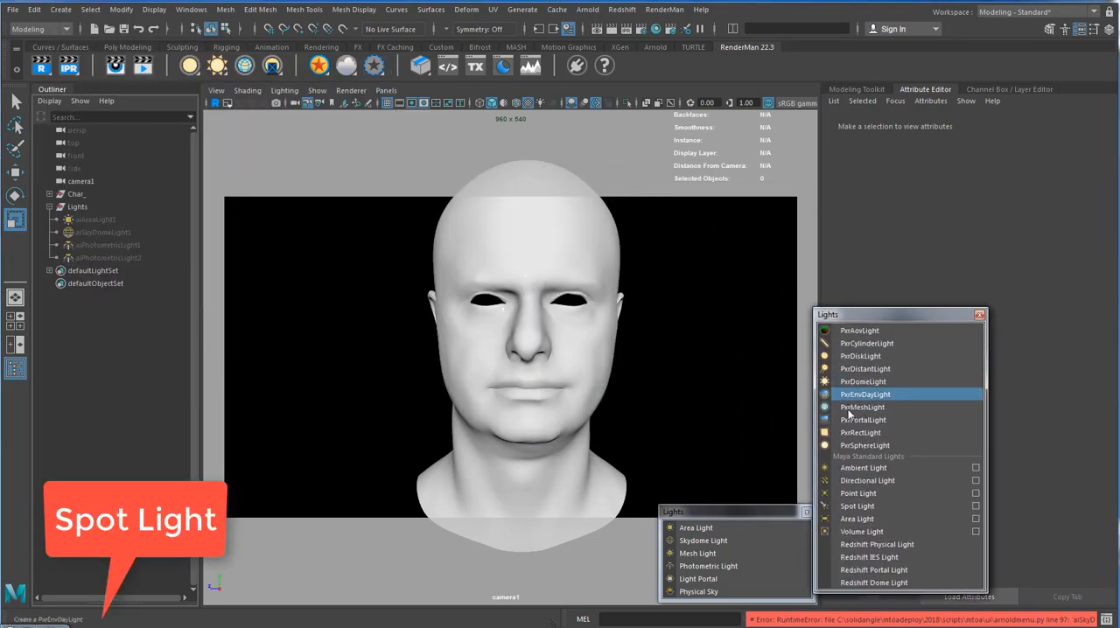
click(858, 506)
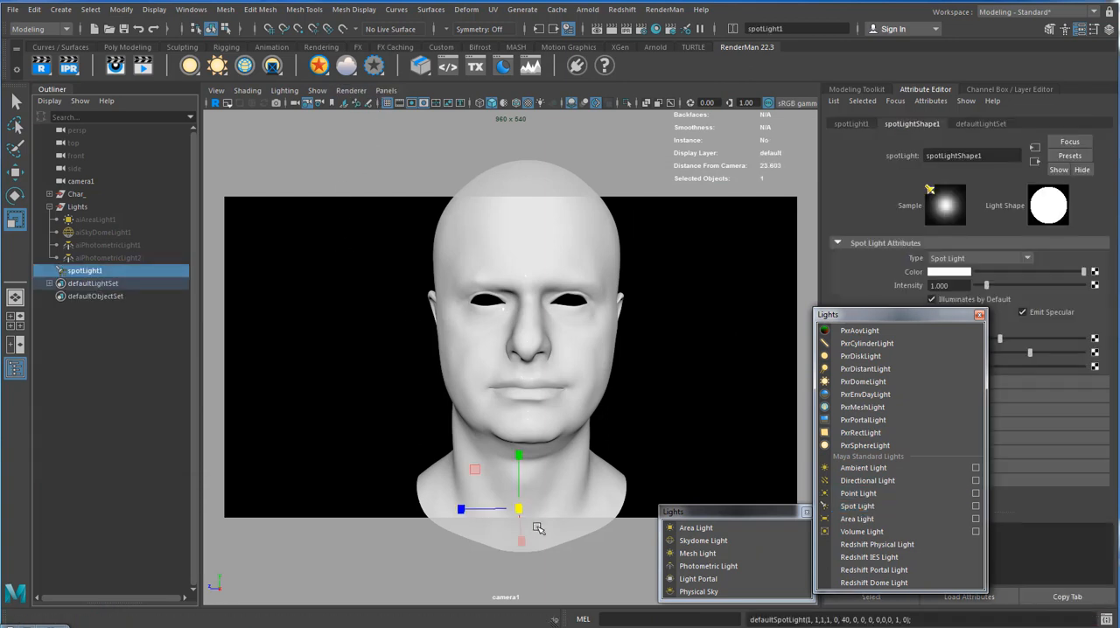
Switch the viewport to the perspective camera in wireframe and rotate spotLight1 so its cone points straight up.
click(384, 92)
mouse_move(384, 104)
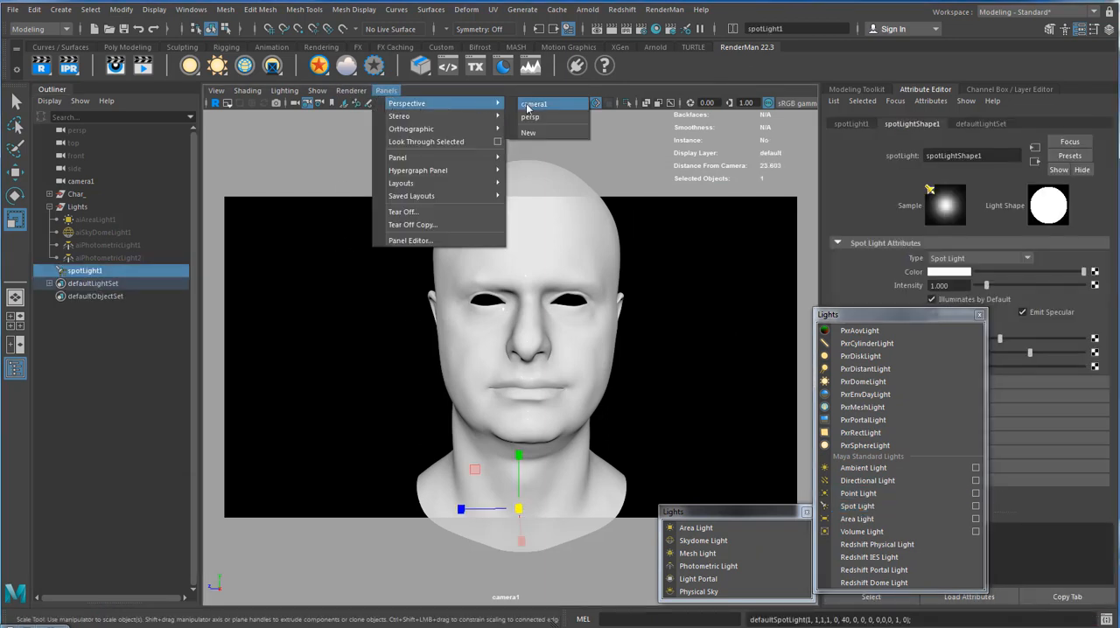
click(535, 103)
key(4)
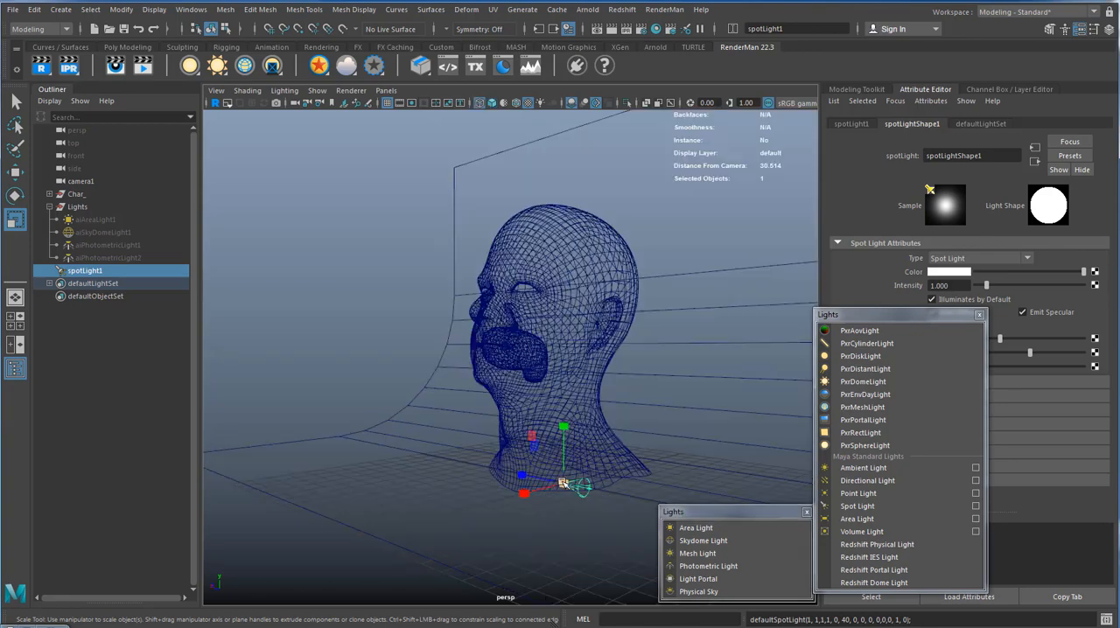
alt+right_drag(422, 444, 507, 479)
alt+middle_drag(508, 479, 443, 435)
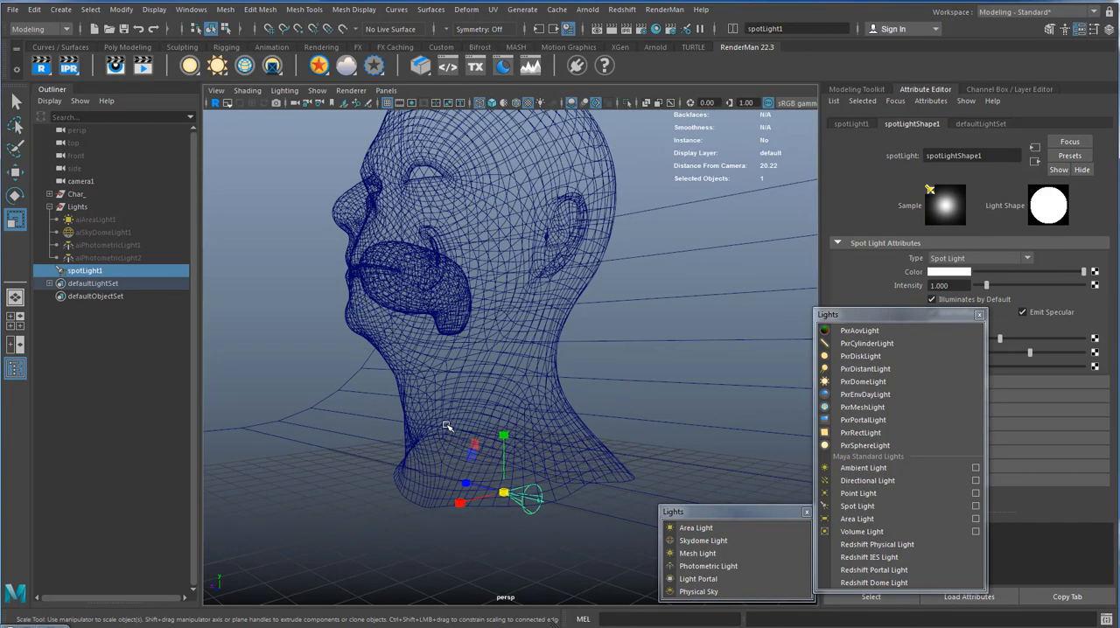
key(e)
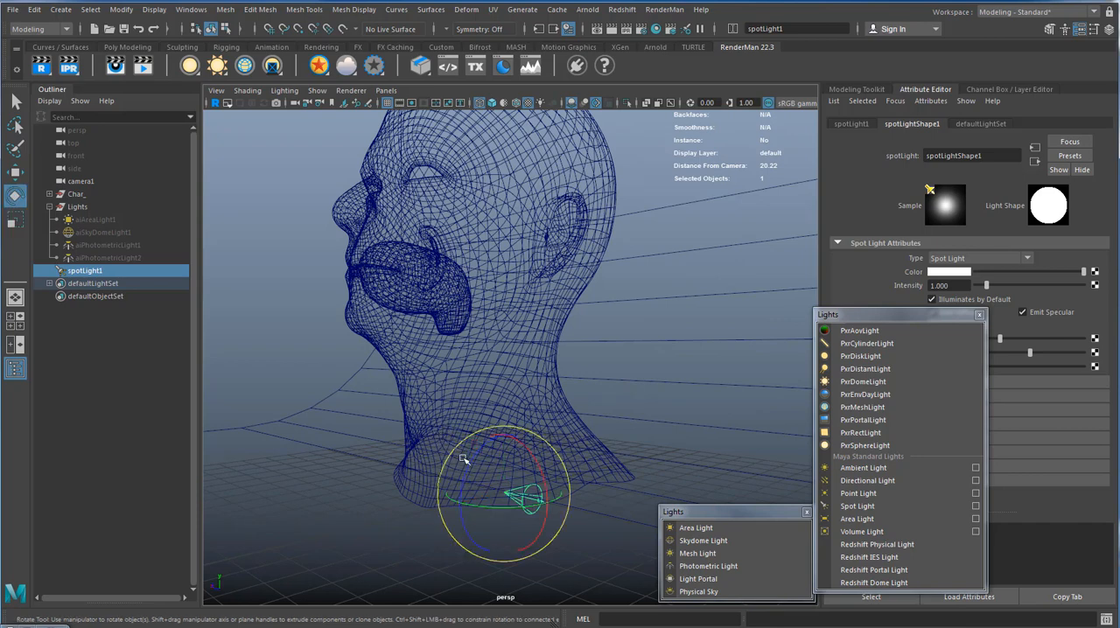
drag(480, 454, 233, 300)
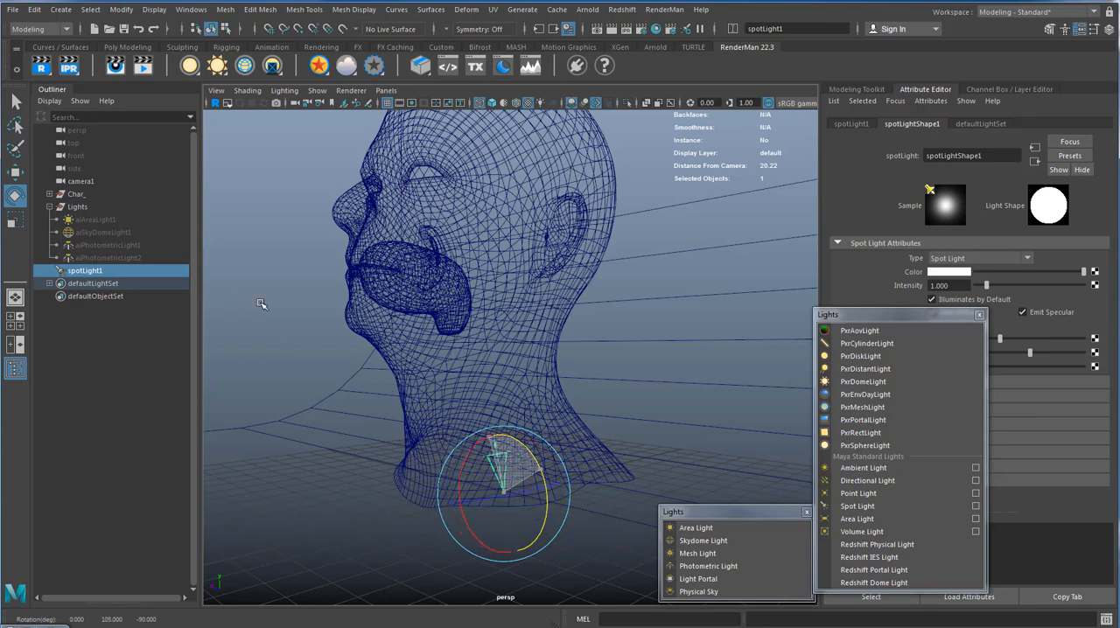
Enlarge spotLight1's icon and move the light about 6 cm along X, out in front of the head's base.
drag(306, 313, 853, 585)
key(r)
key(w)
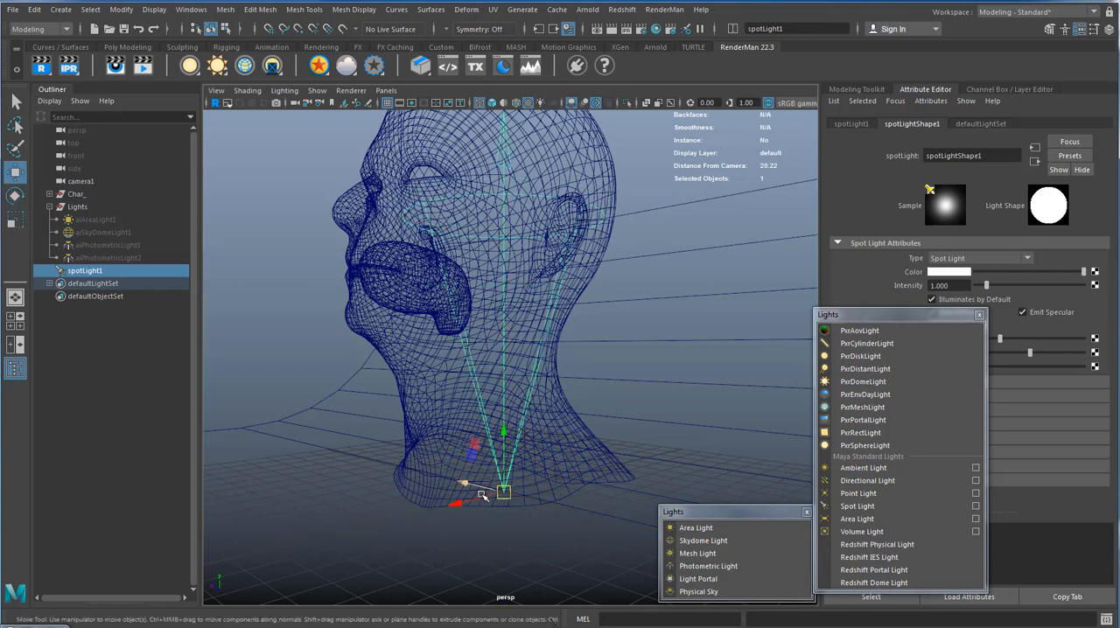
drag(456, 502, 282, 544)
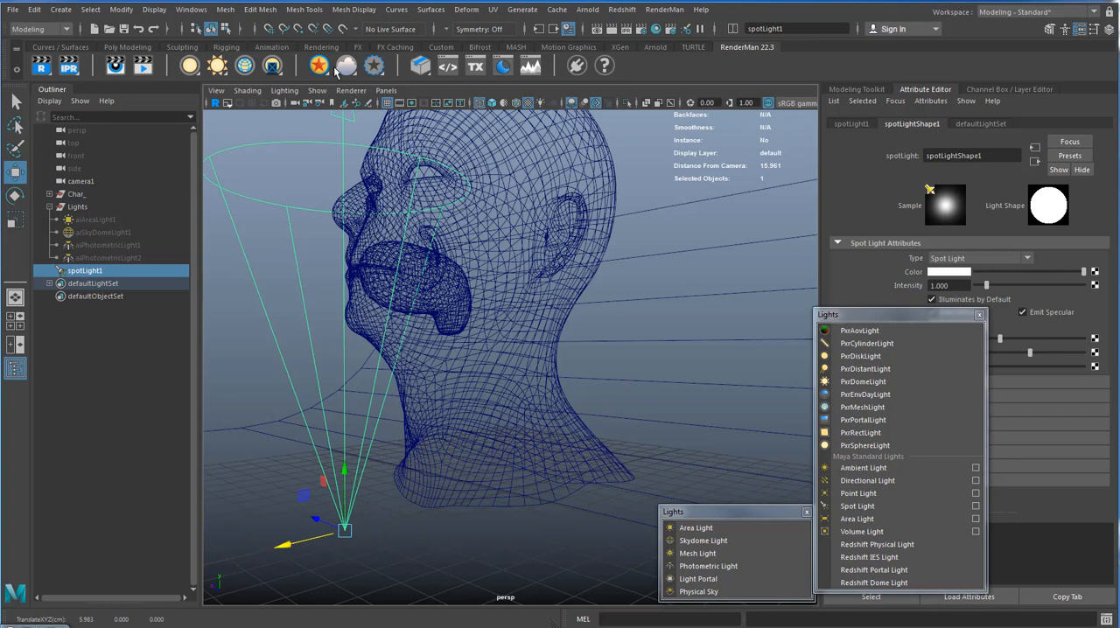
Look through spotLight1 and aim it at the face from below, framing the head inside the cone circle.
click(385, 90)
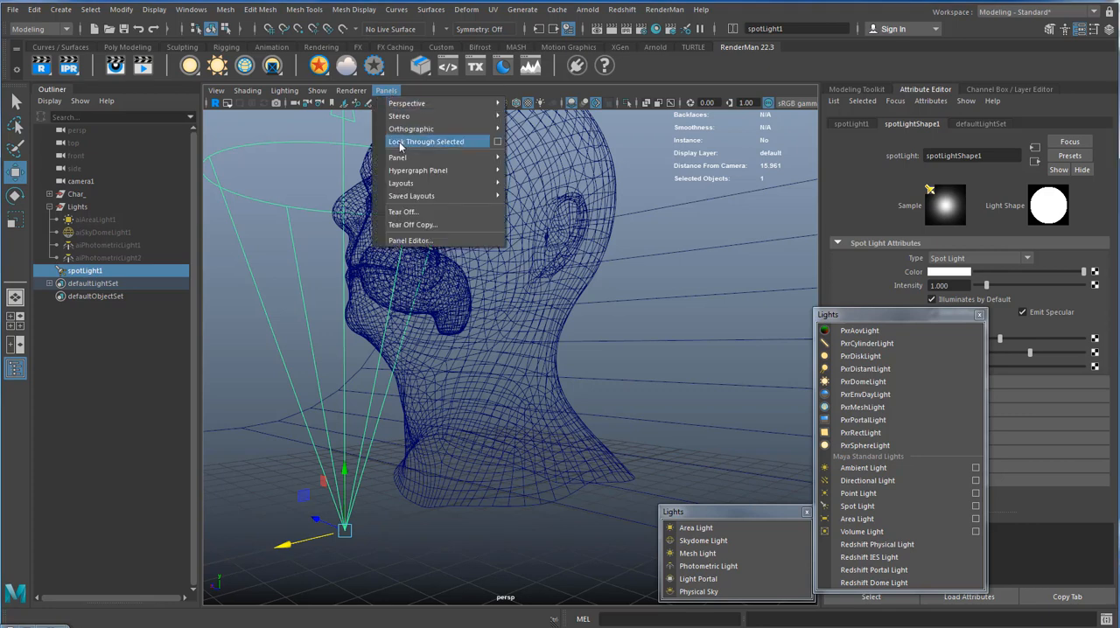
click(399, 142)
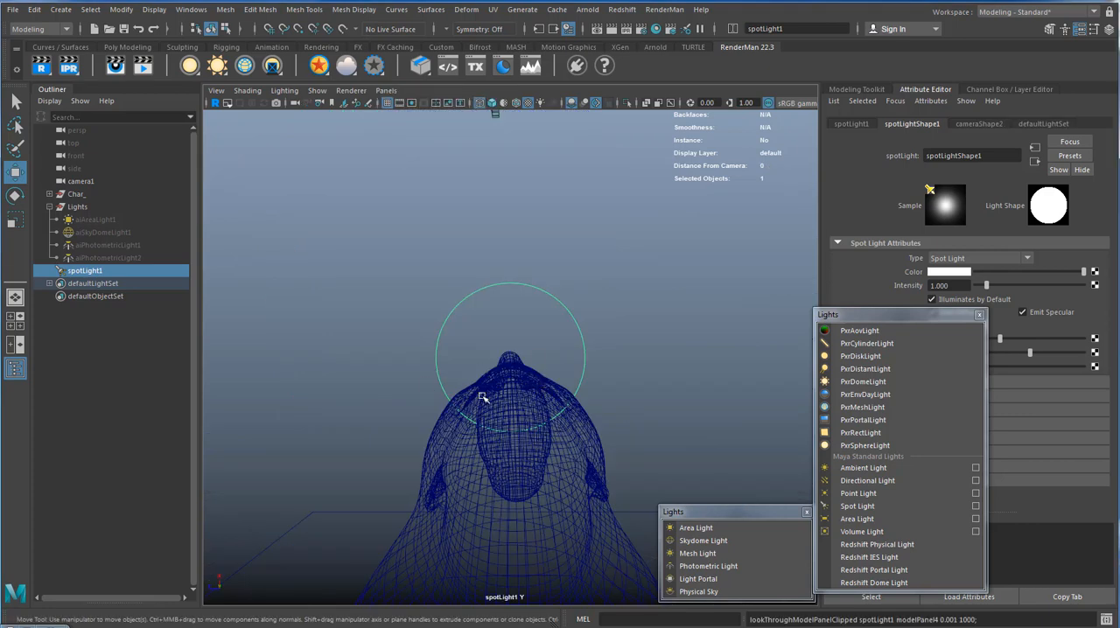
alt+drag(482, 395, 461, 436)
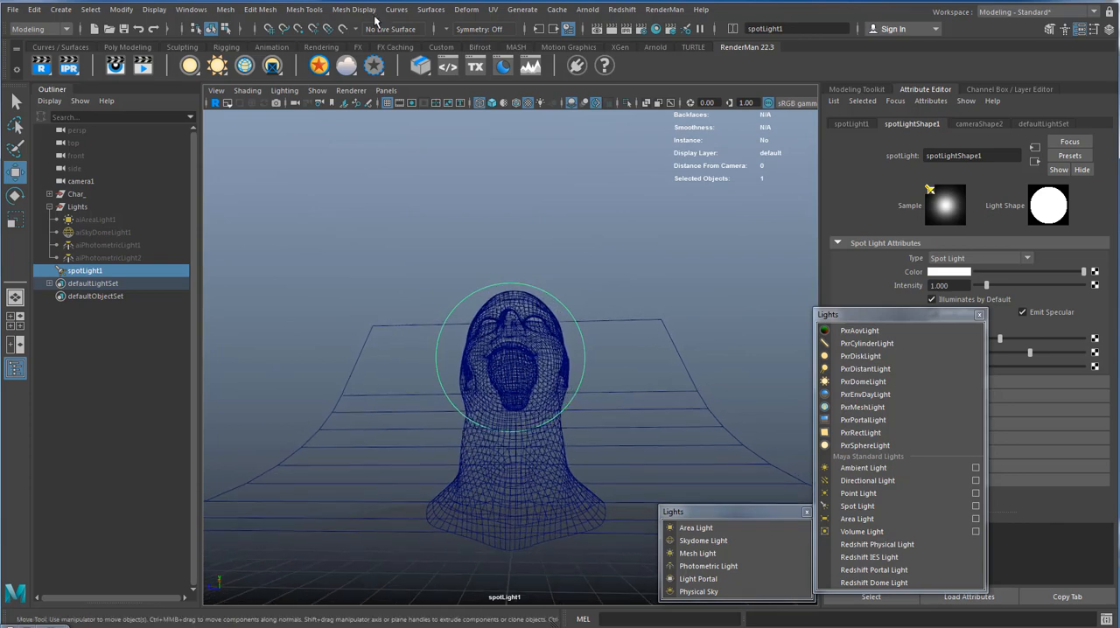
Return the viewport to camera1 and display the head shaded and lit by the scene lights.
click(385, 91)
mouse_move(411, 102)
click(531, 104)
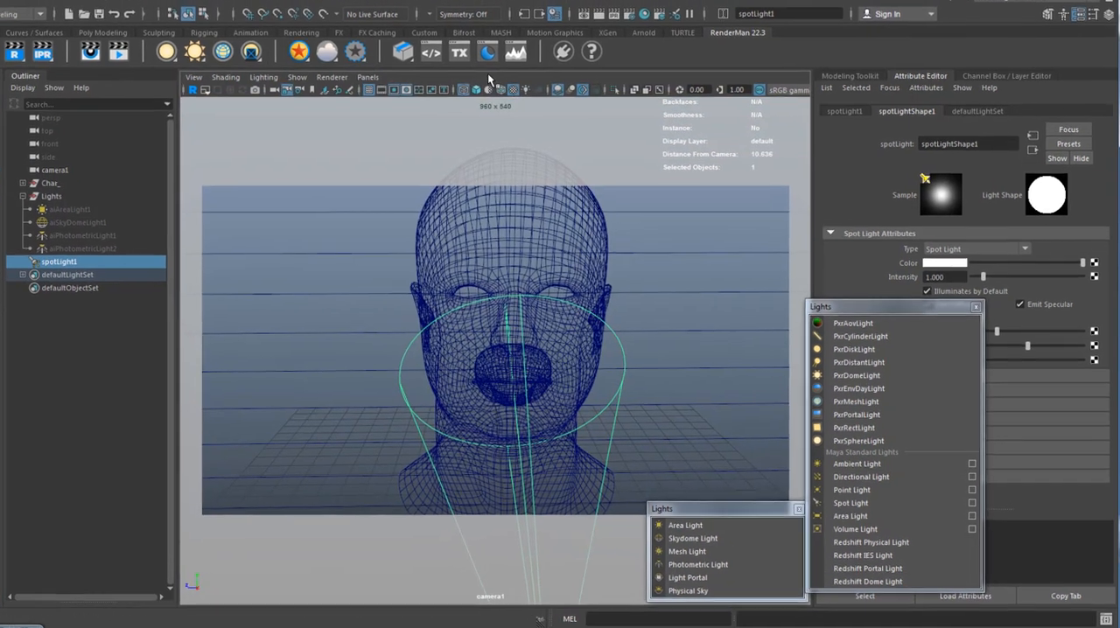
click(494, 103)
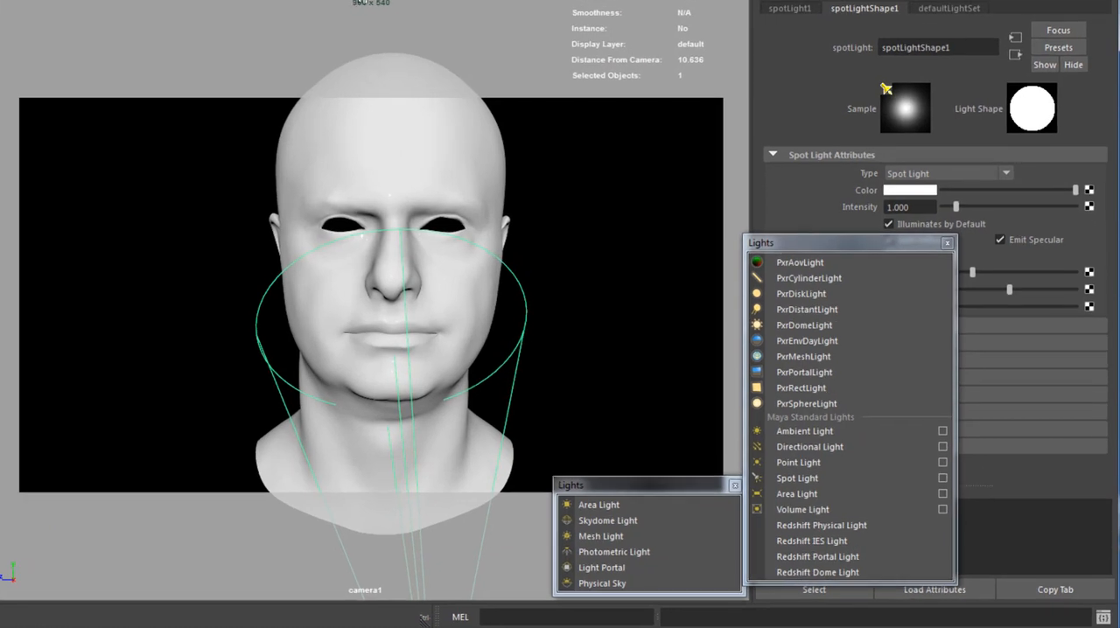
key(7)
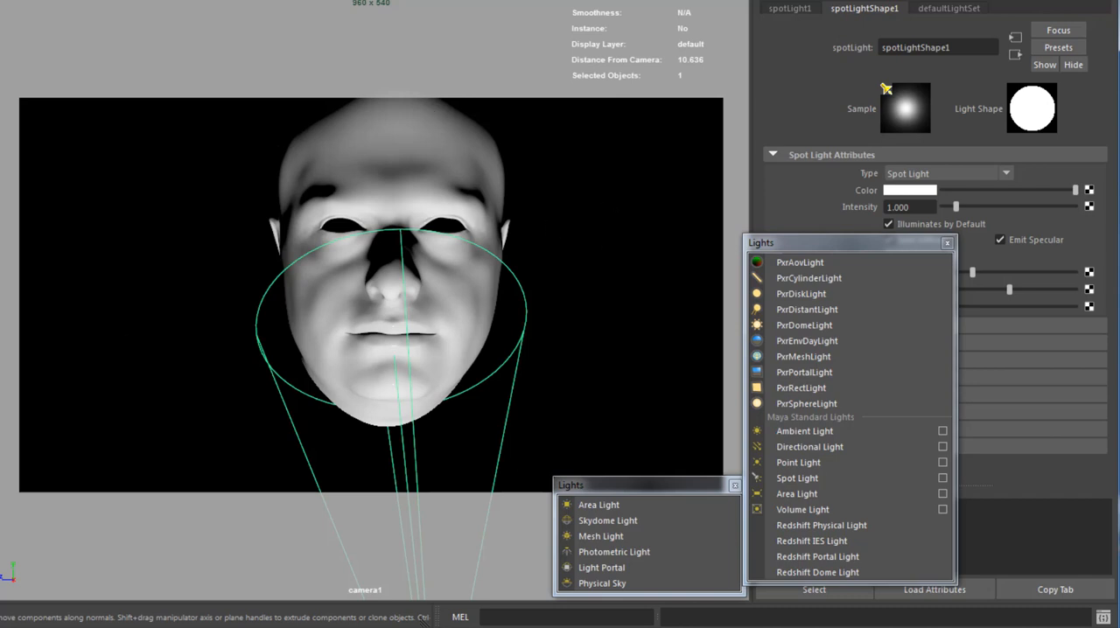
Dismiss the floating list of RenderMan and Maya lights and examine the spot light's Light Effects, including Barn Doors and Decay Regions.
click(947, 243)
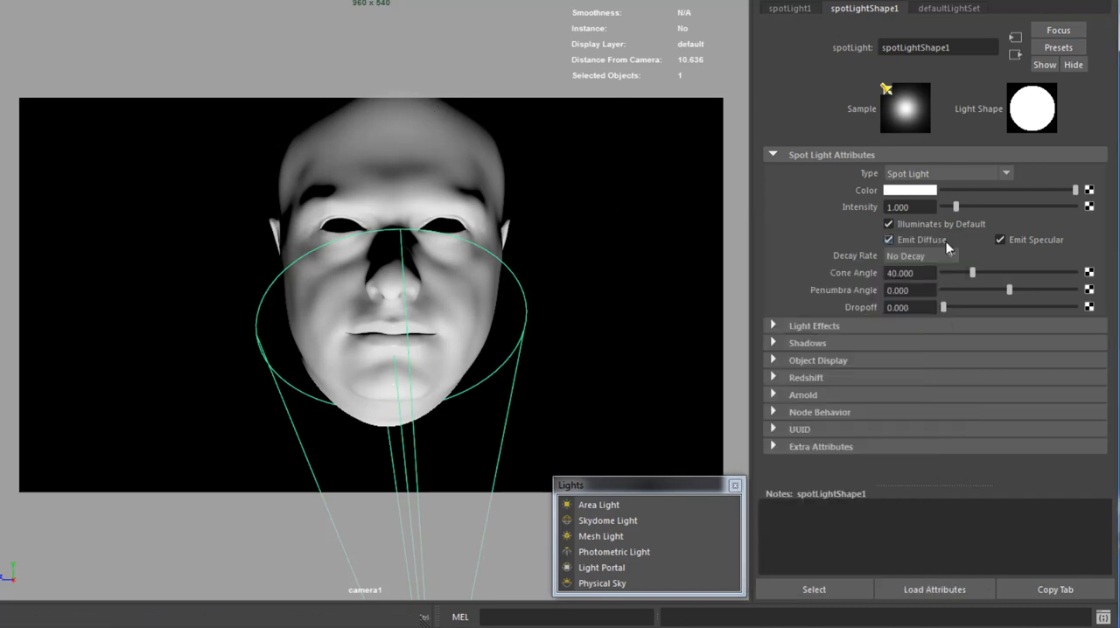
click(813, 326)
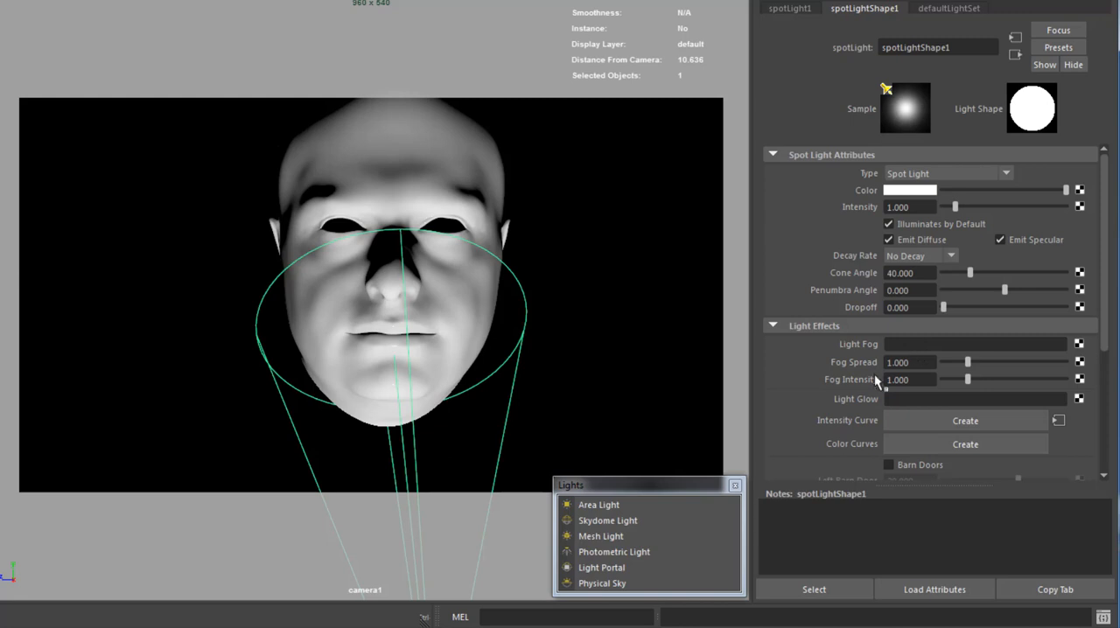
scroll(875, 373, down, 4)
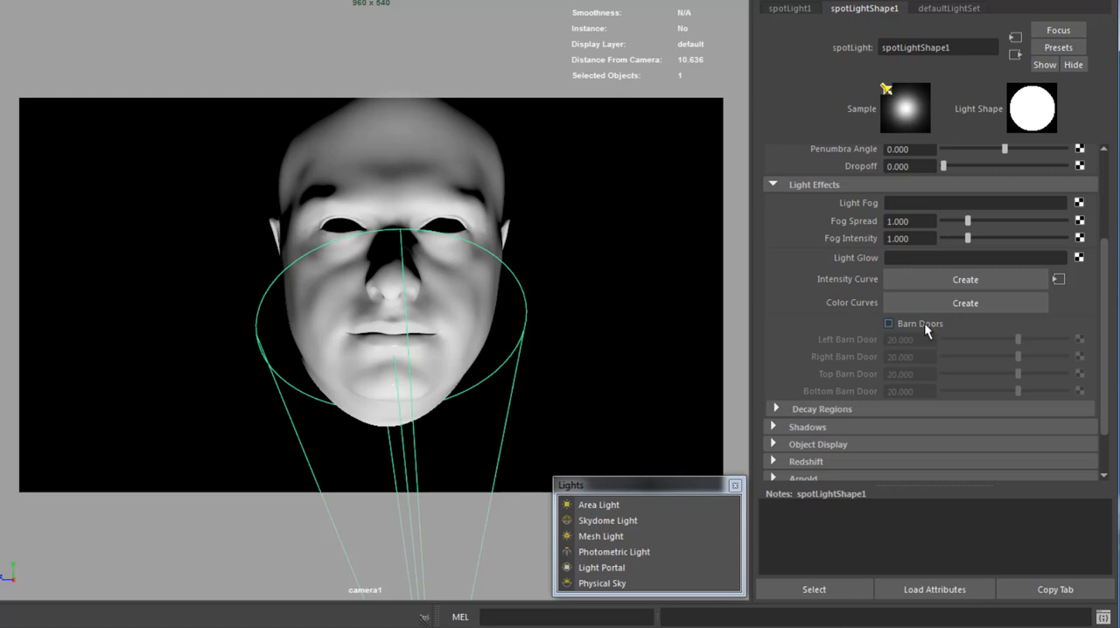
click(798, 406)
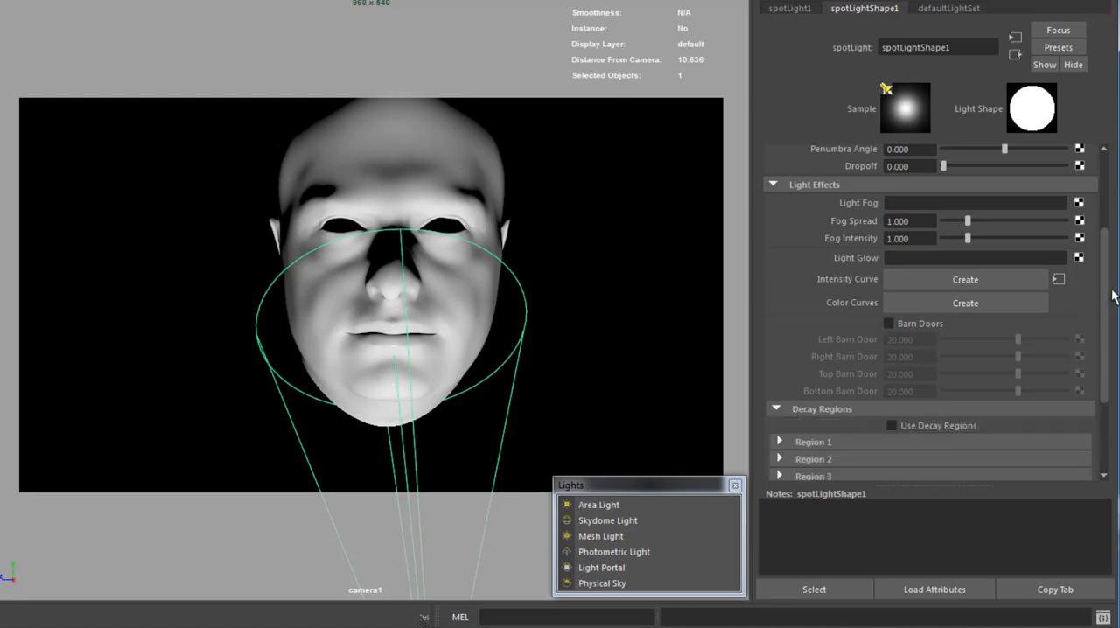
drag(1105, 297, 1104, 261)
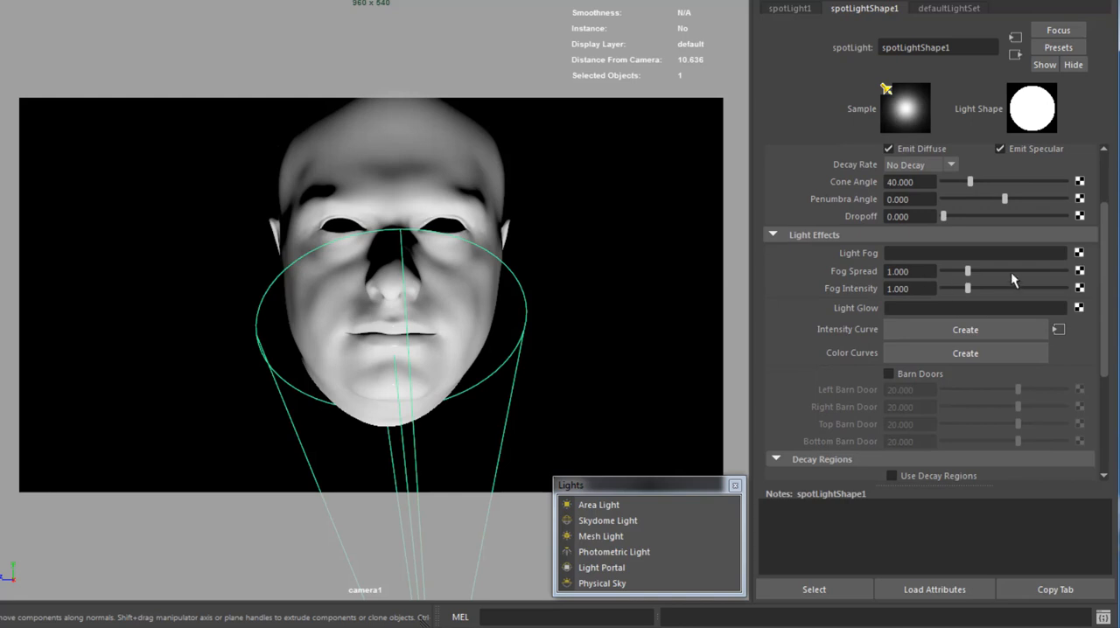
Set the spot light's decay rate to Linear and raise its intensity to about 7.5.
scroll(1010, 272, up, 3)
click(915, 257)
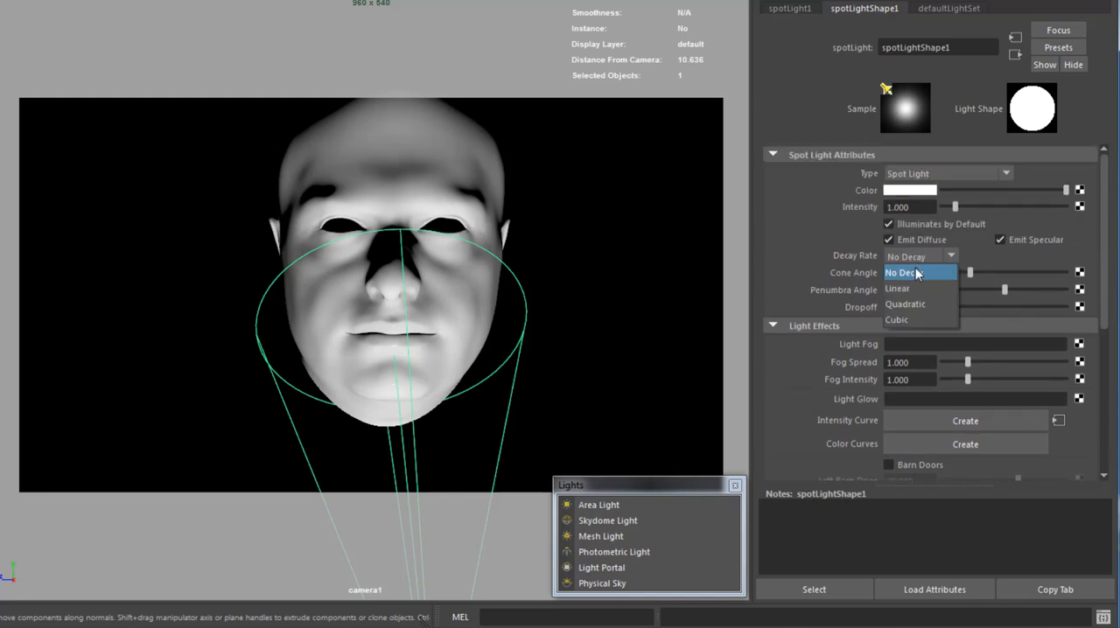
click(911, 285)
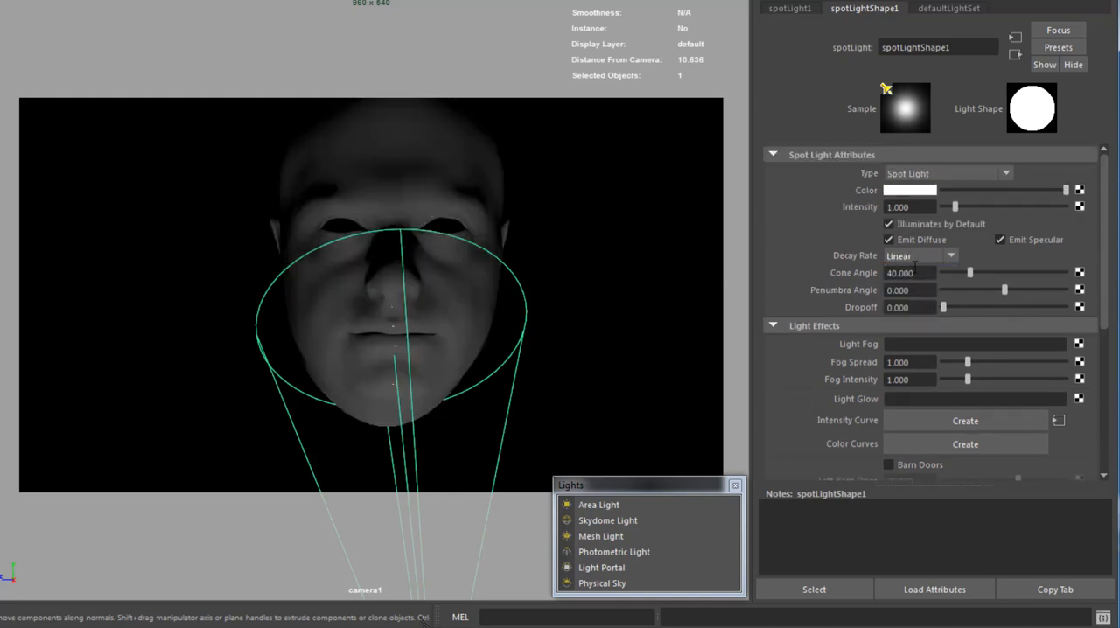
drag(956, 208, 1034, 213)
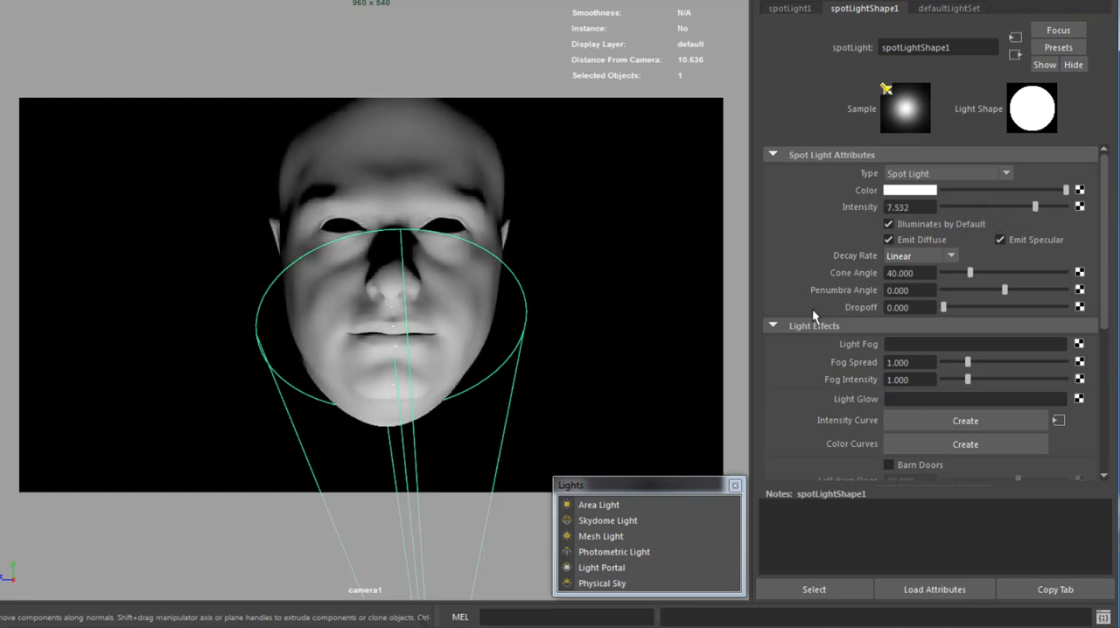
Set the spot light's decay rate to Quadratic and its intensity to 50.
click(929, 255)
click(915, 302)
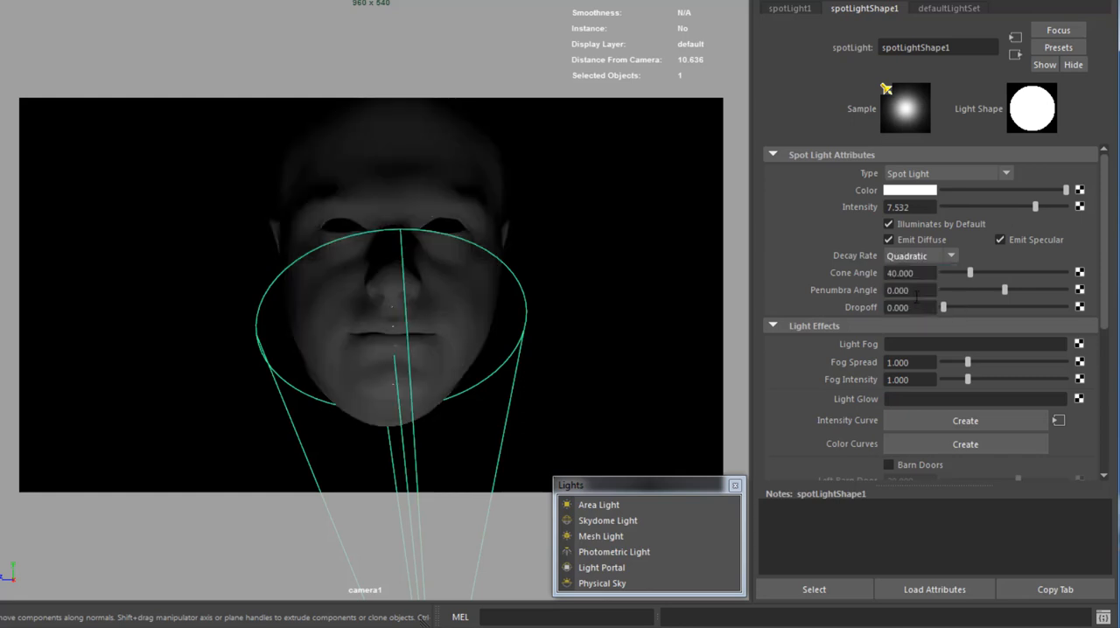
drag(1044, 208, 1093, 214)
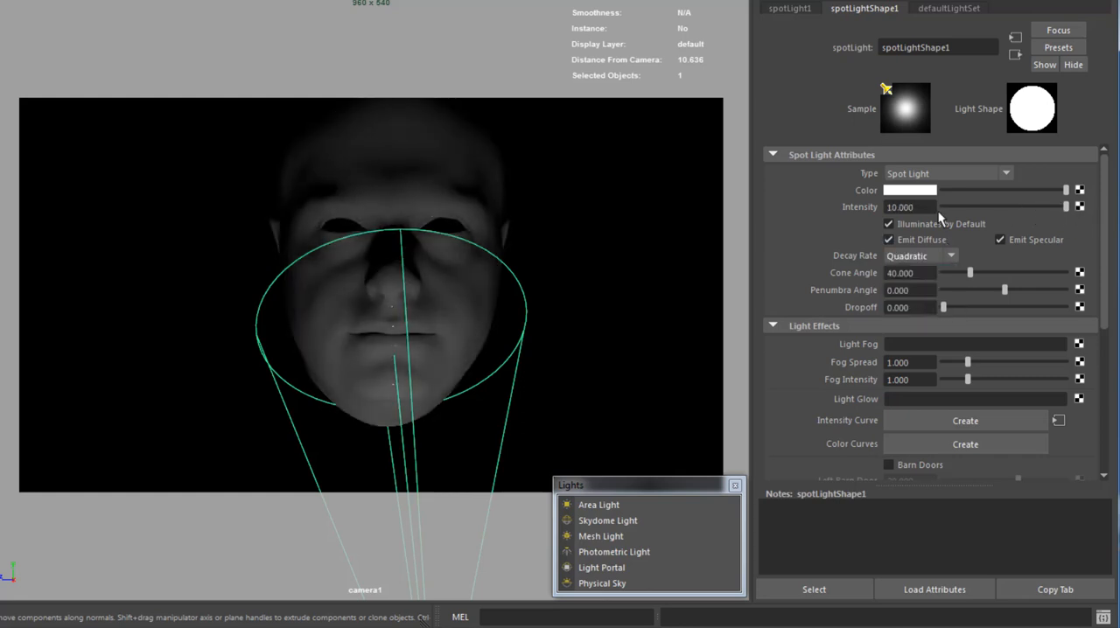
double_click(909, 207)
text(50)
key(Return)
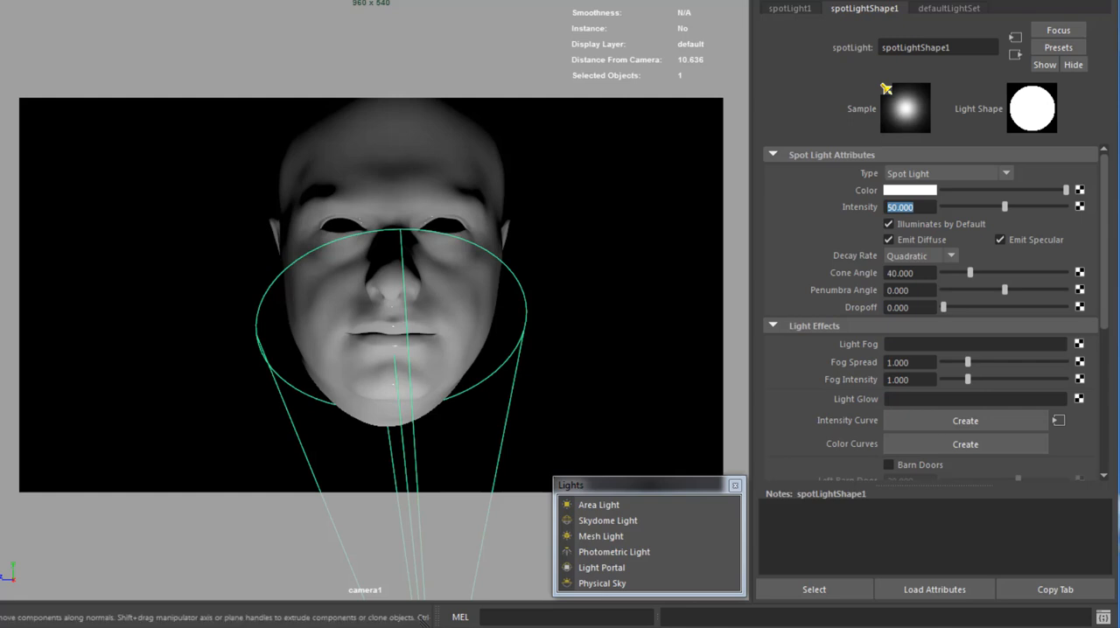
Expand the spot light's Arnold attributes and render the head in the Arnold RenderView.
drag(1104, 302, 1102, 274)
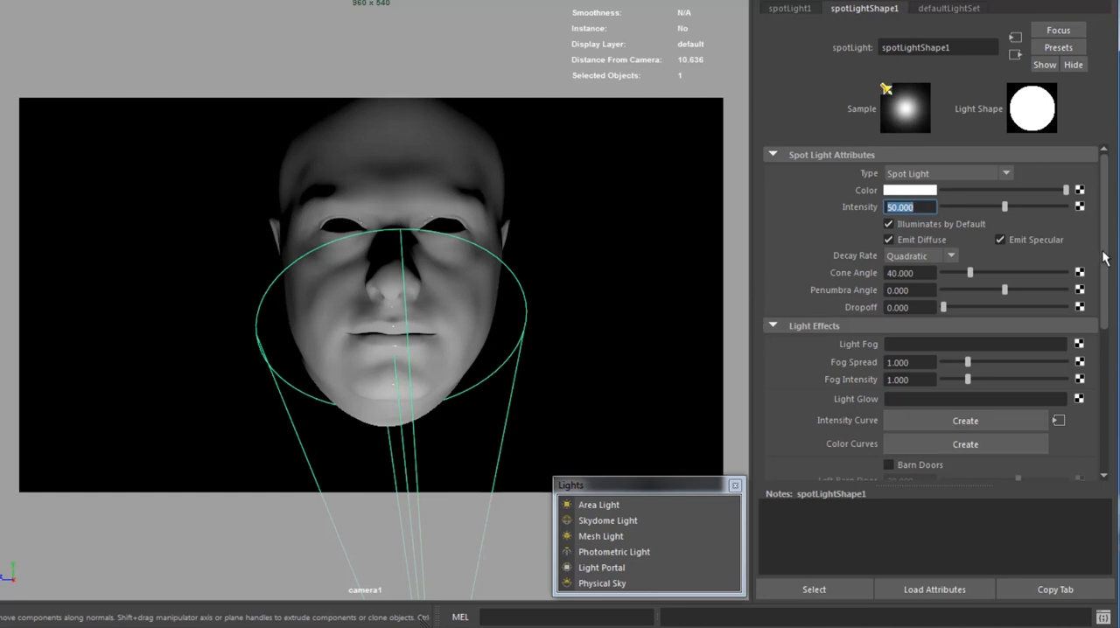
drag(1103, 258, 1093, 413)
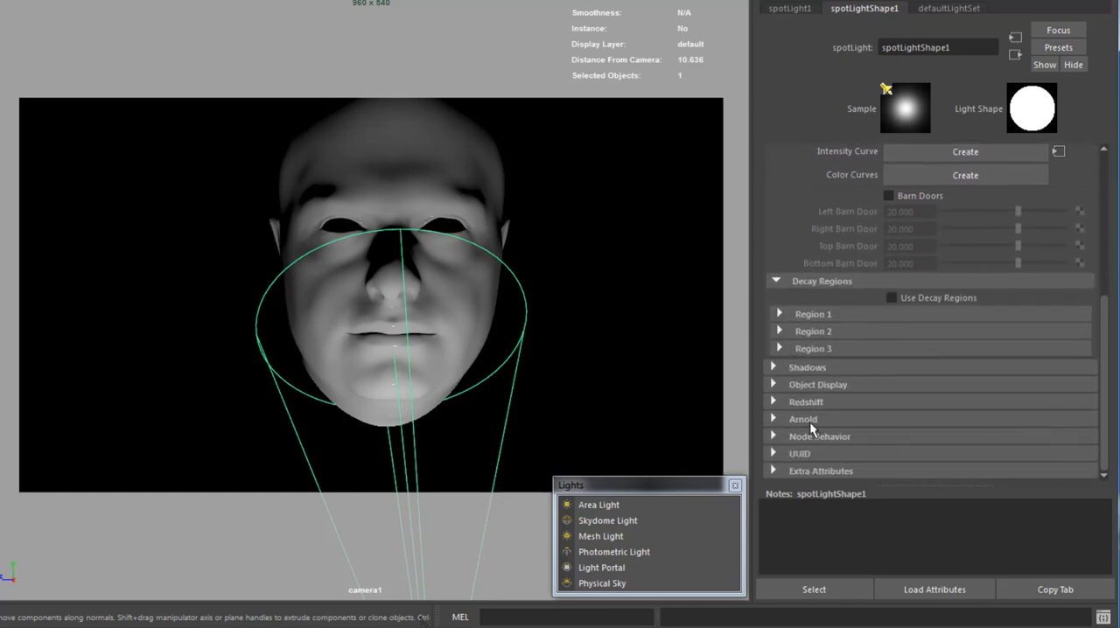
click(805, 418)
scroll(992, 393, down, 4)
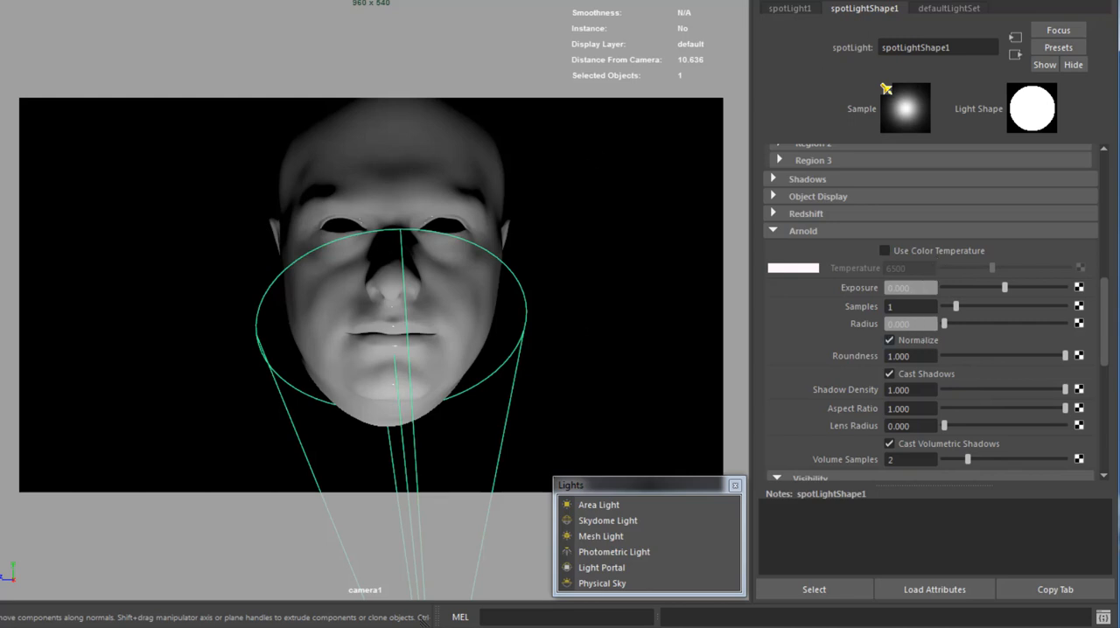
click(462, 0)
click(462, 0)
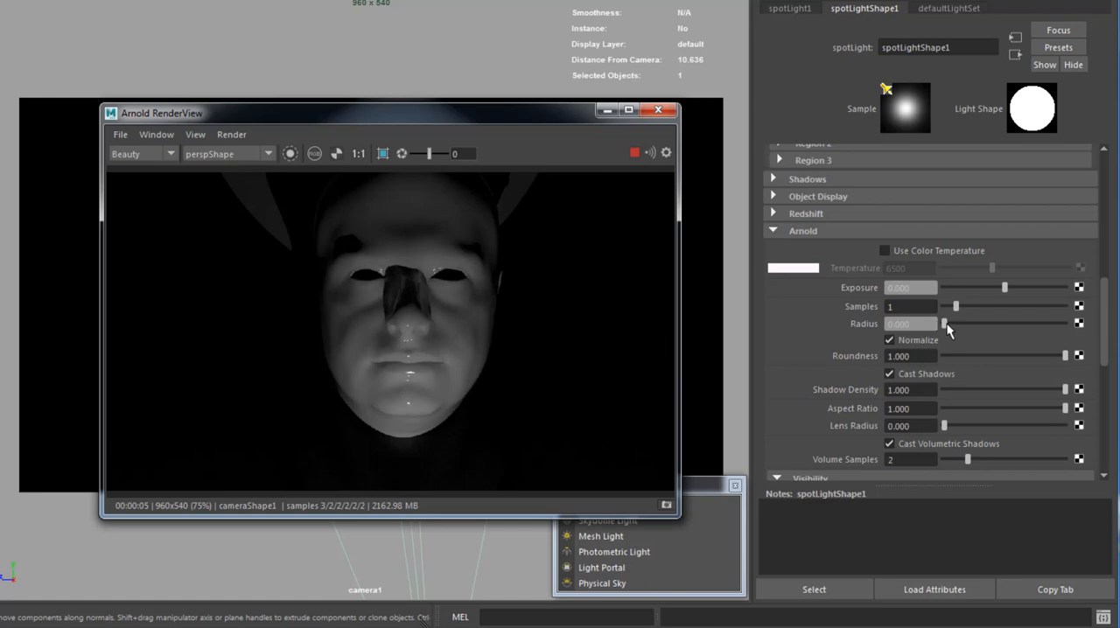
Adjust the spot light's Arnold radius to soften the shadows, set Fog Spread to 0, and move the RenderView clear of the attributes.
drag(946, 323, 1046, 330)
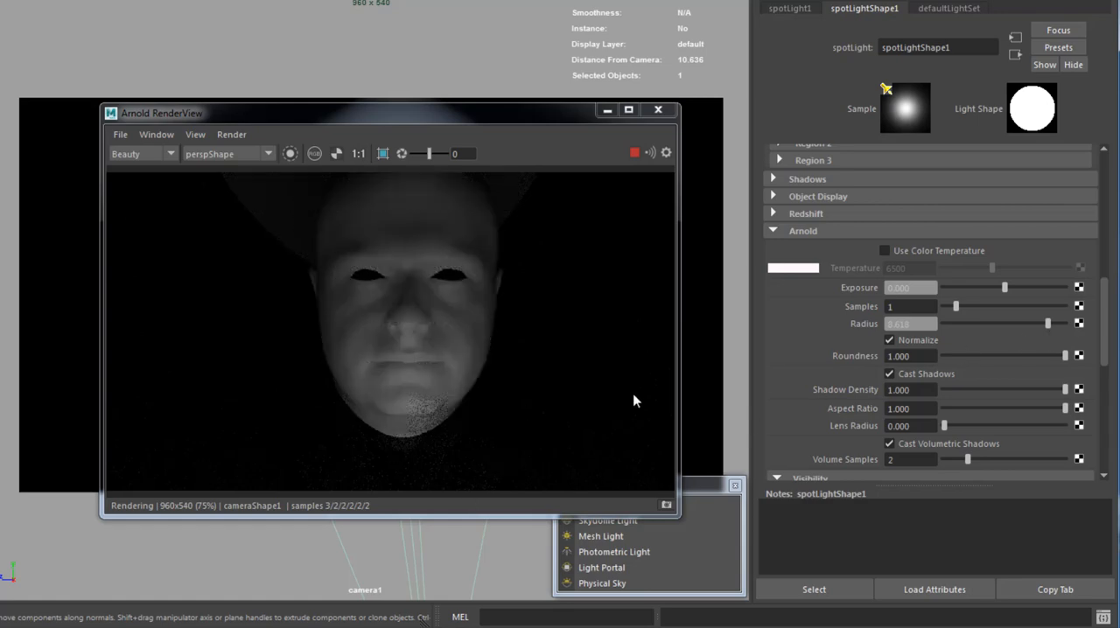
drag(1047, 324, 951, 326)
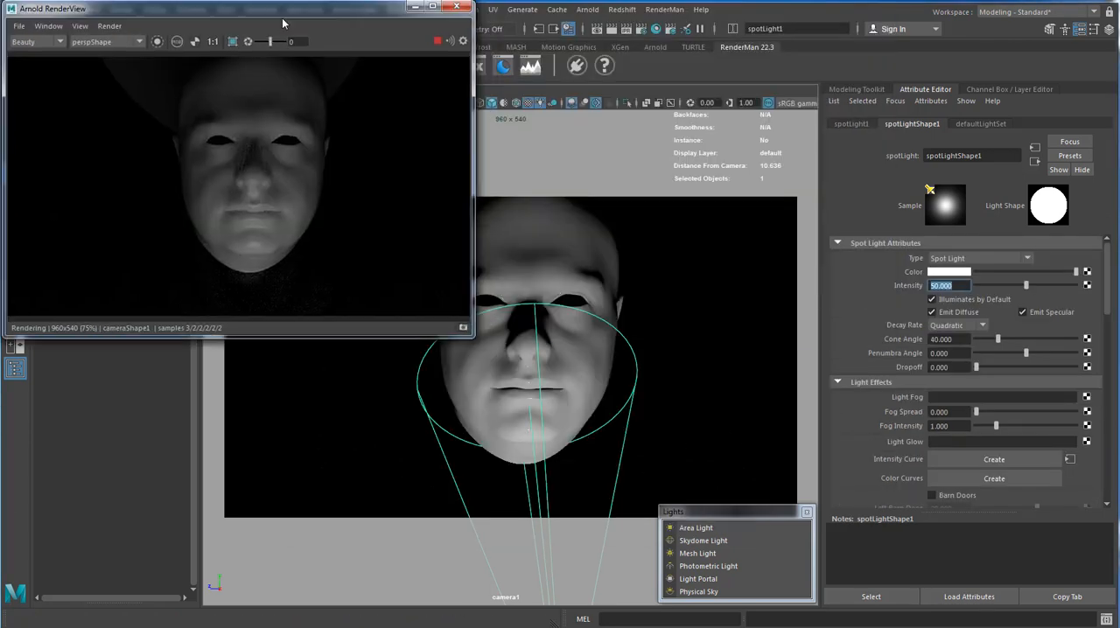
drag(285, 20, 277, 32)
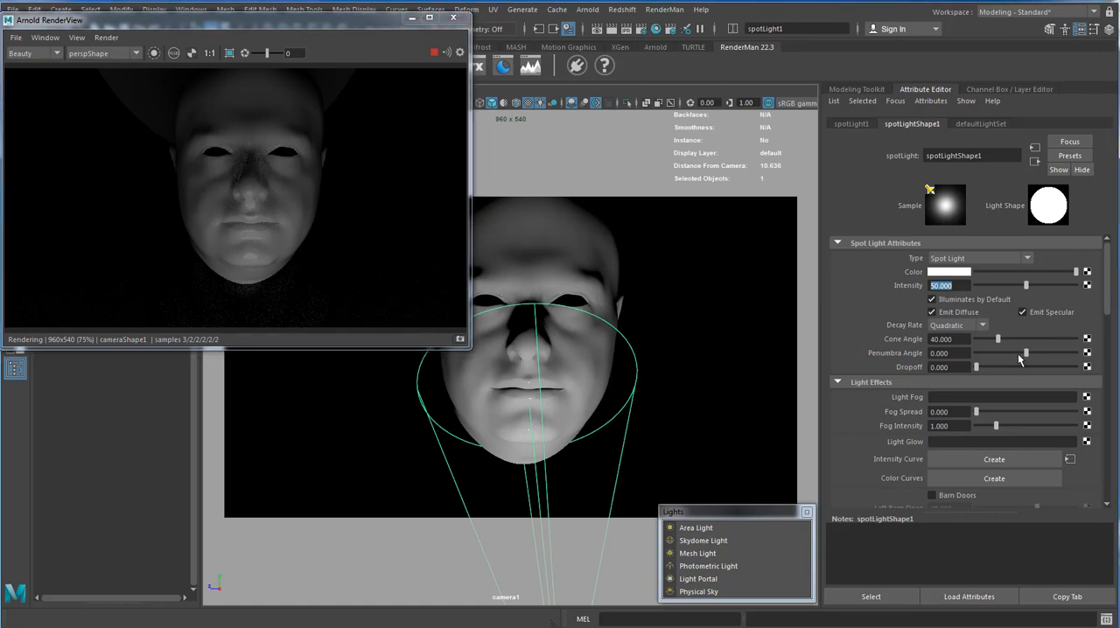
Set the spot light's penumbra angle to -10 and cone angle to about 73.6, and change its color to red.
drag(1018, 353, 971, 360)
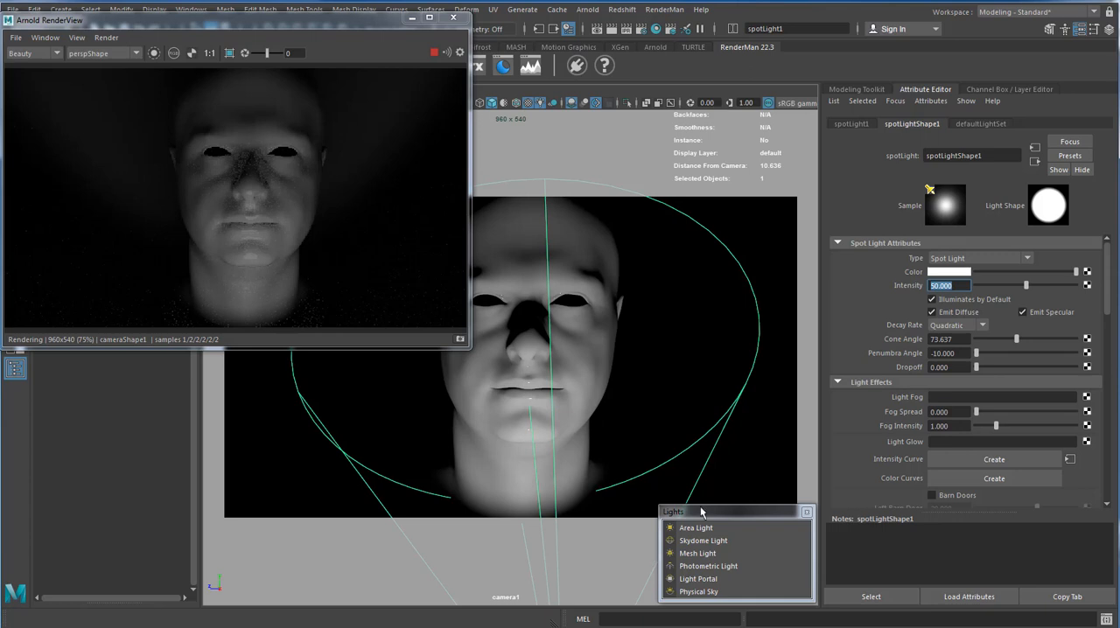
click(956, 278)
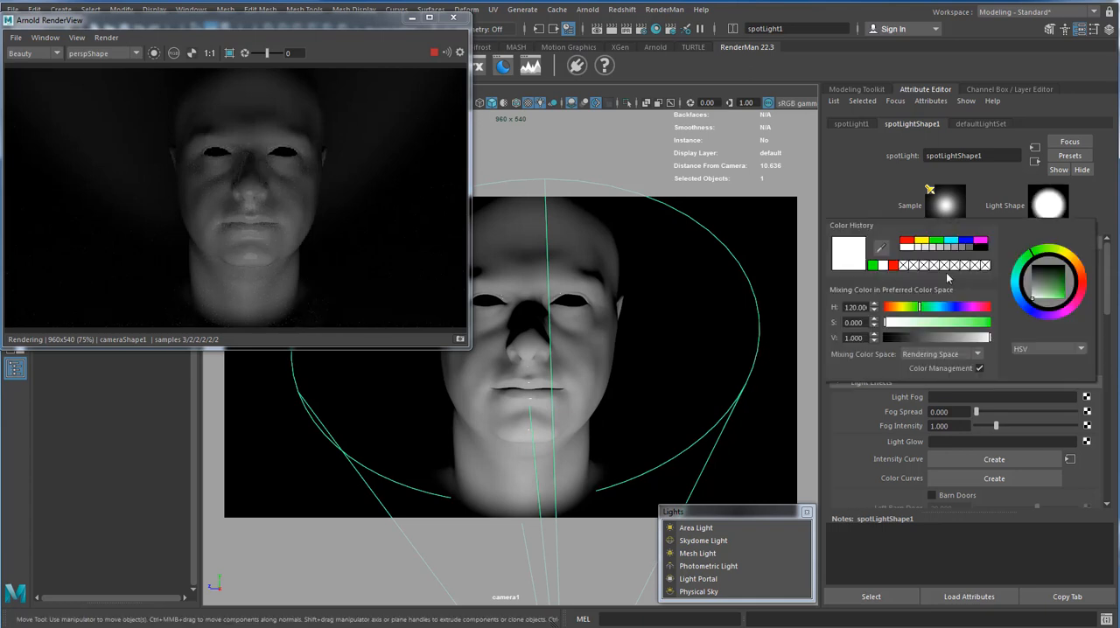
click(907, 244)
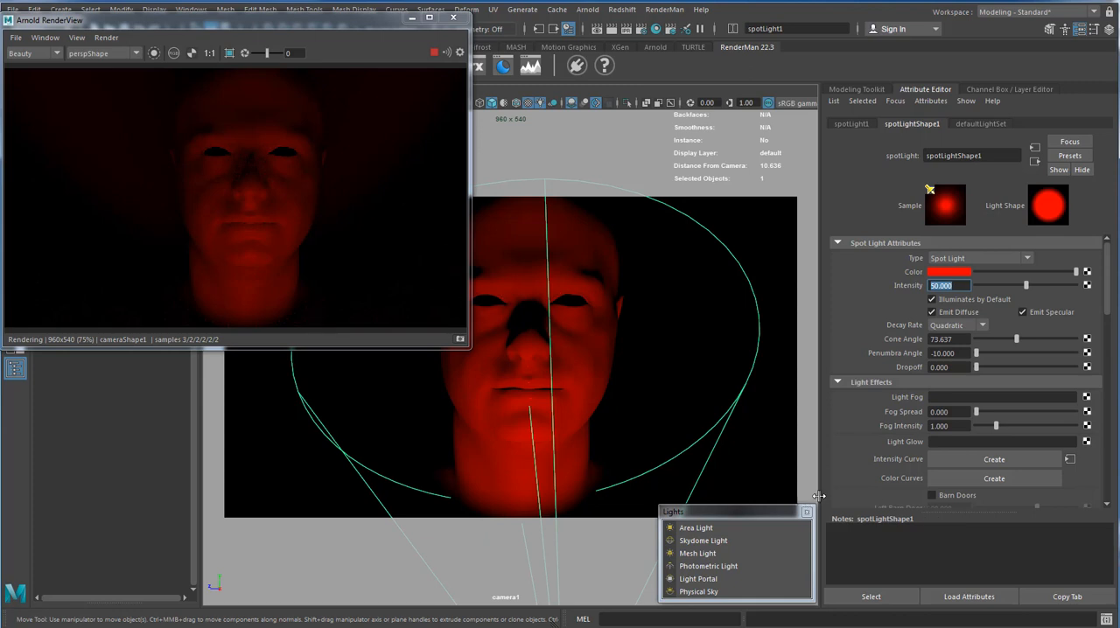
drag(369, 25, 601, 162)
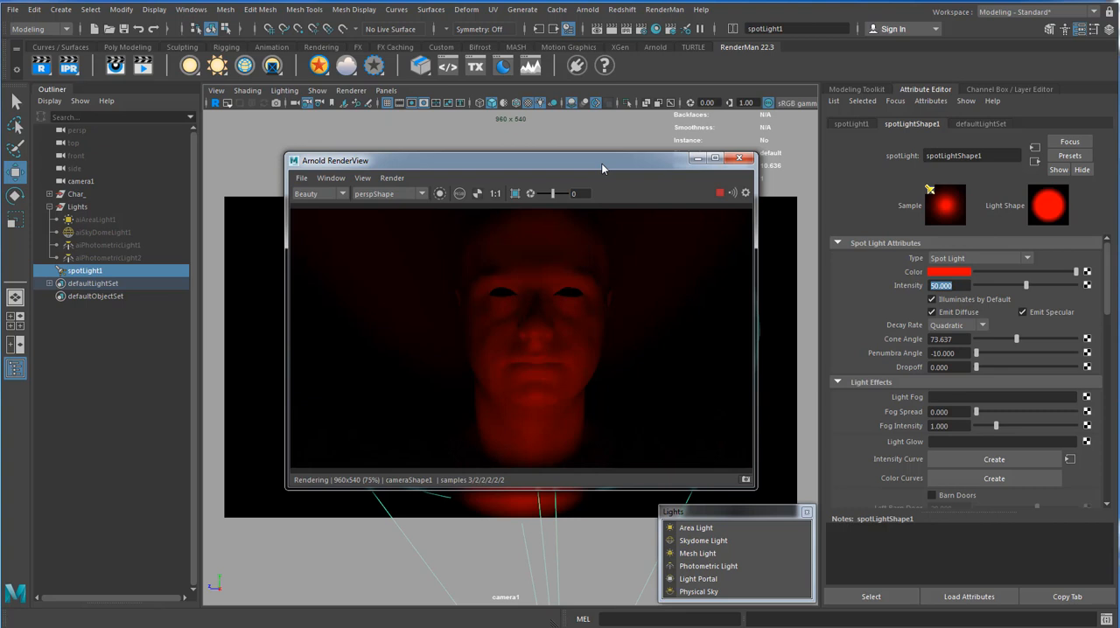
drag(601, 163, 604, 190)
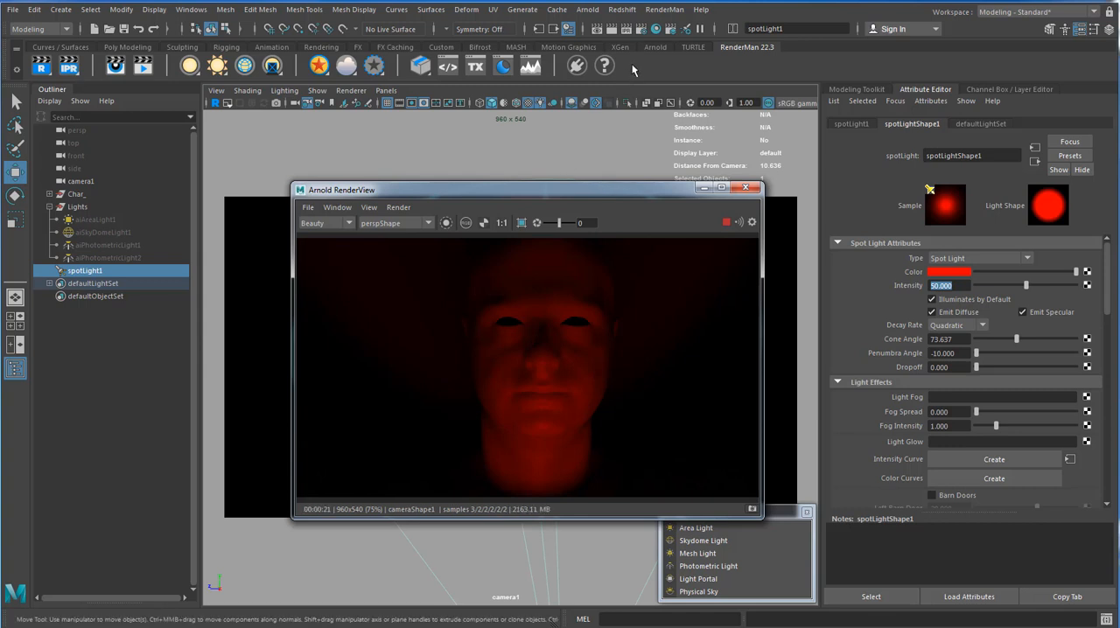
click(584, 9)
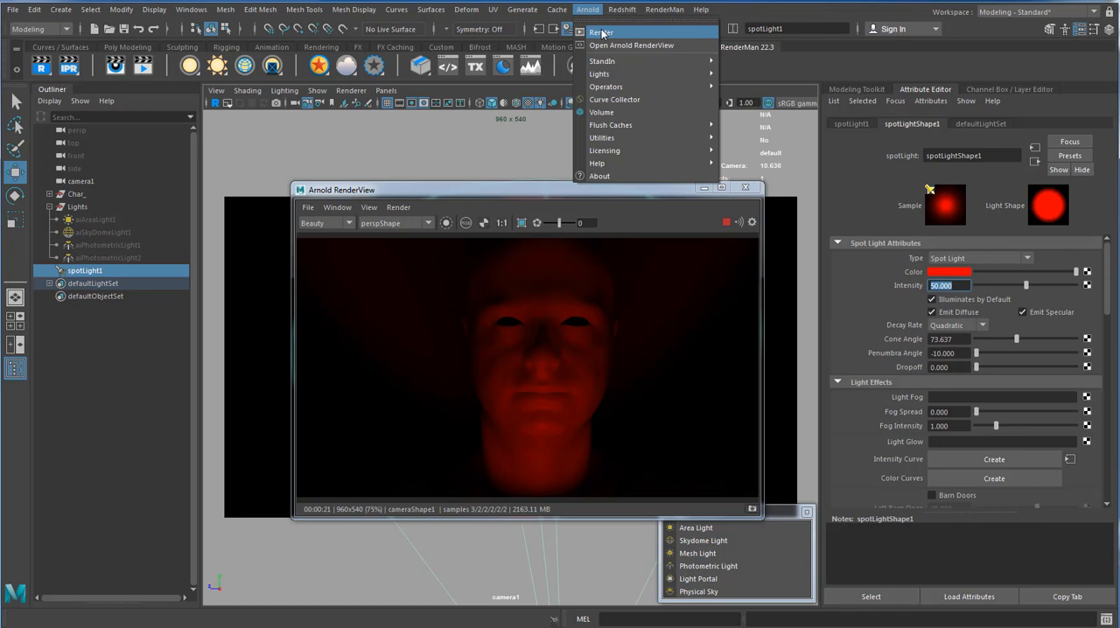
click(482, 194)
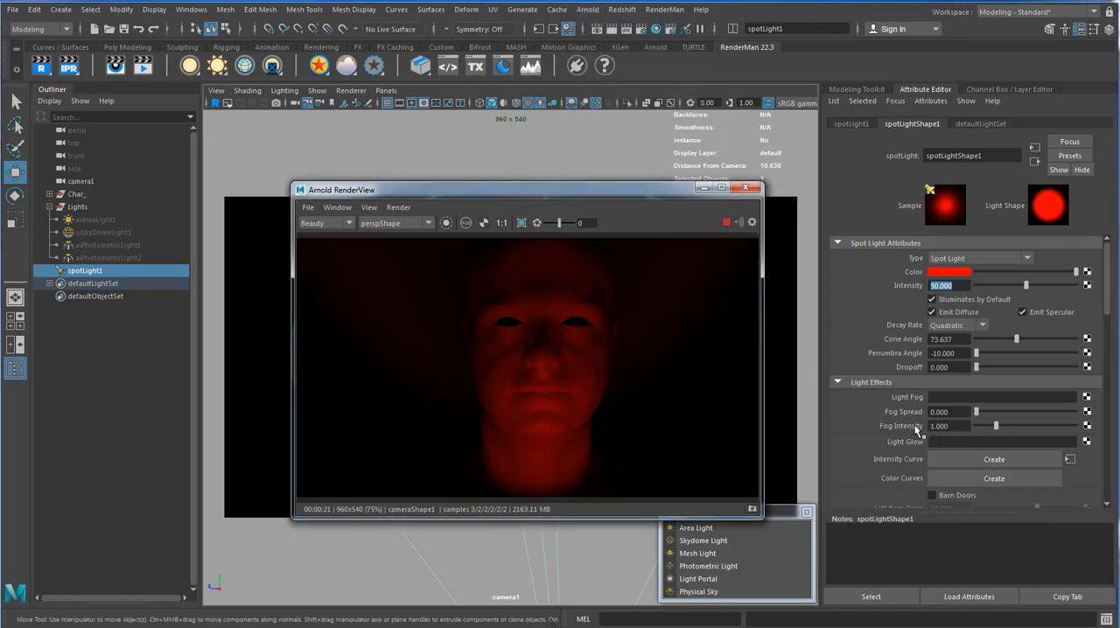
scroll(921, 368, down, 2)
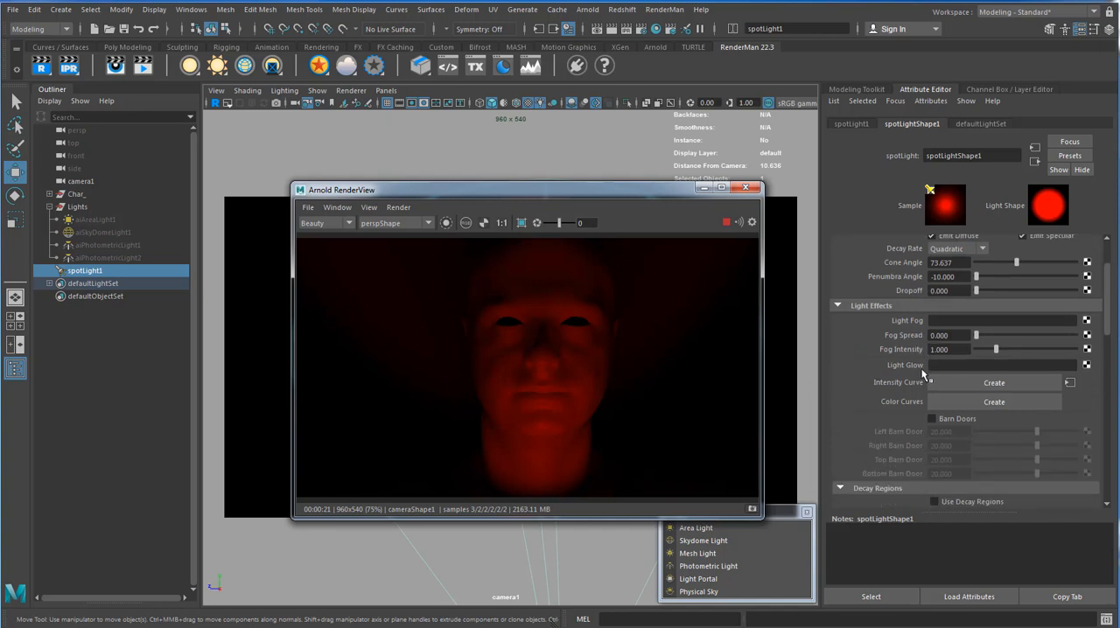
scroll(921, 368, up, 2)
Move the RenderView away from the attributes and change the spot light's color to white by removing its saturation.
drag(538, 194, 459, 195)
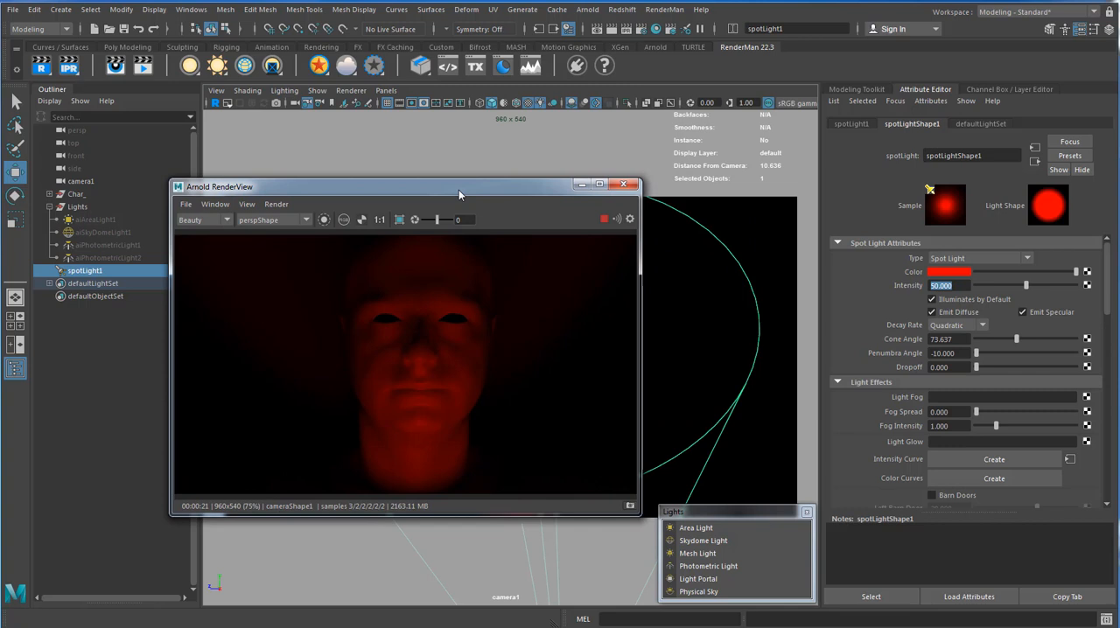
click(969, 273)
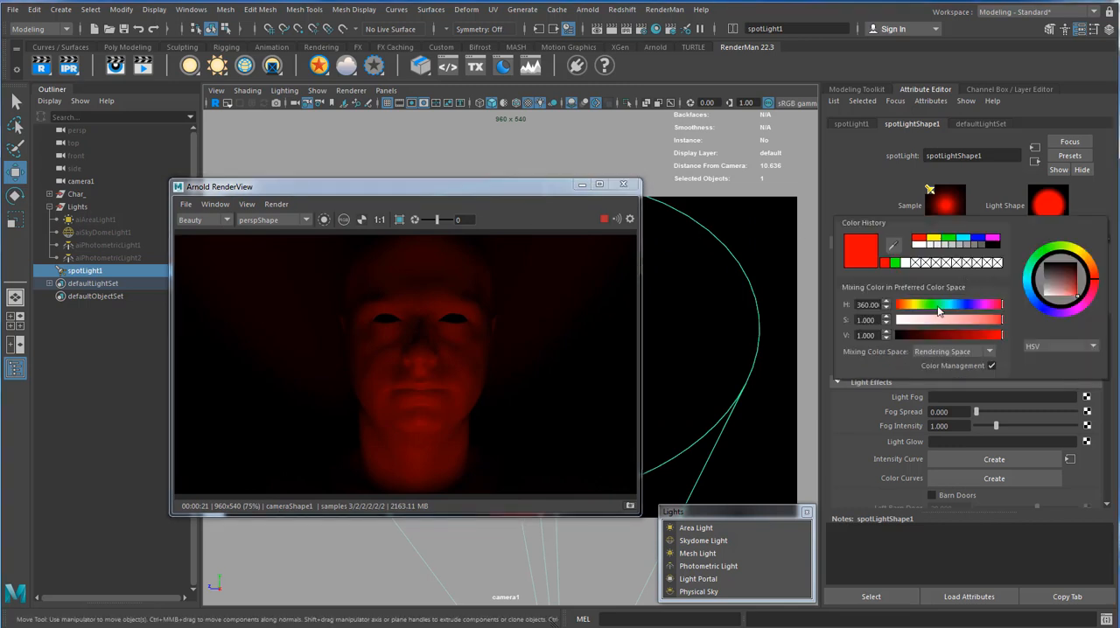
drag(920, 320, 895, 320)
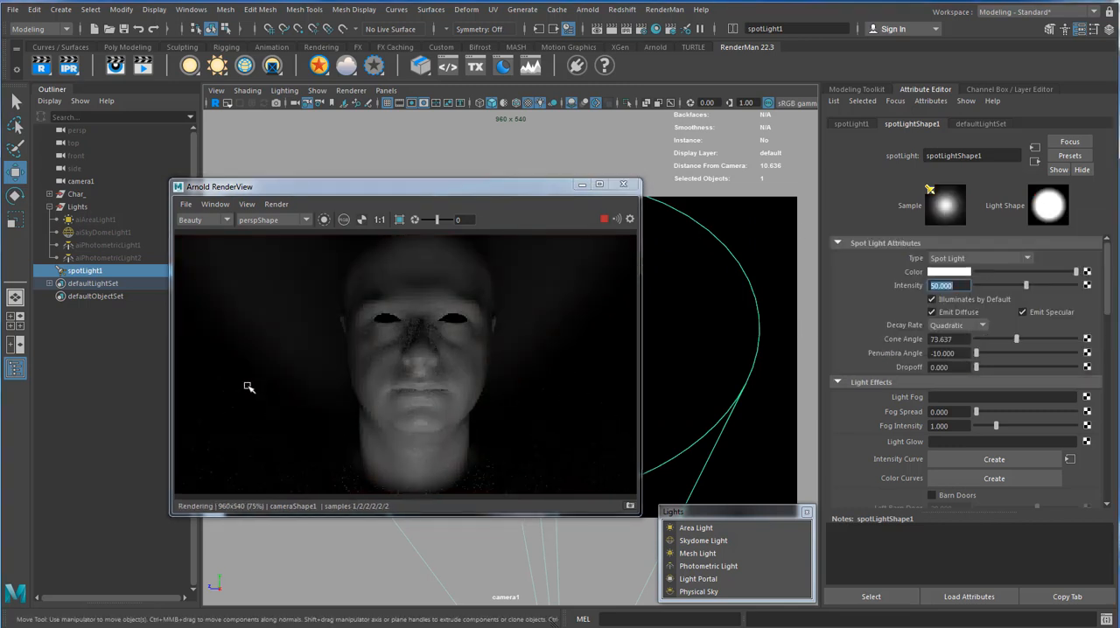